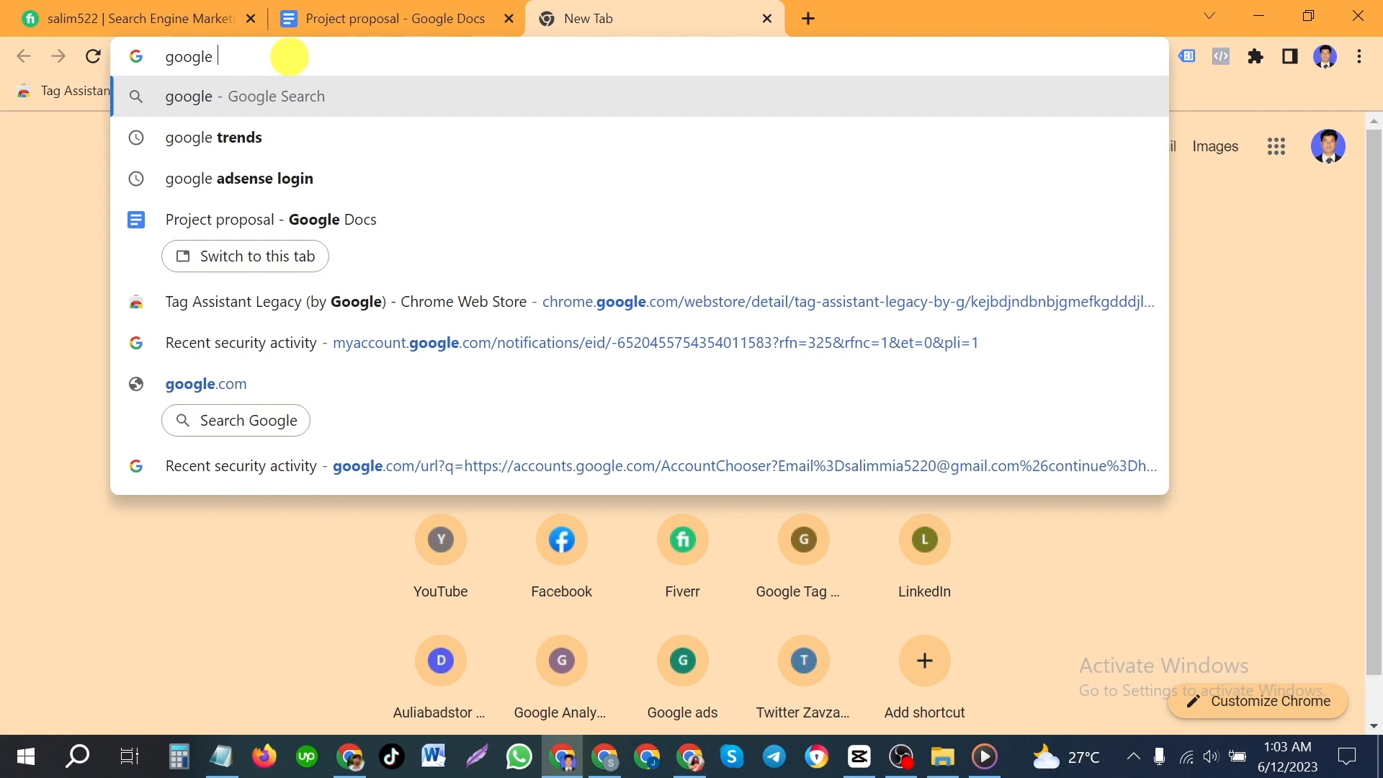
Search the web for "google trends" and open the Google Trends site.
{"action": "type", "text": "t"}
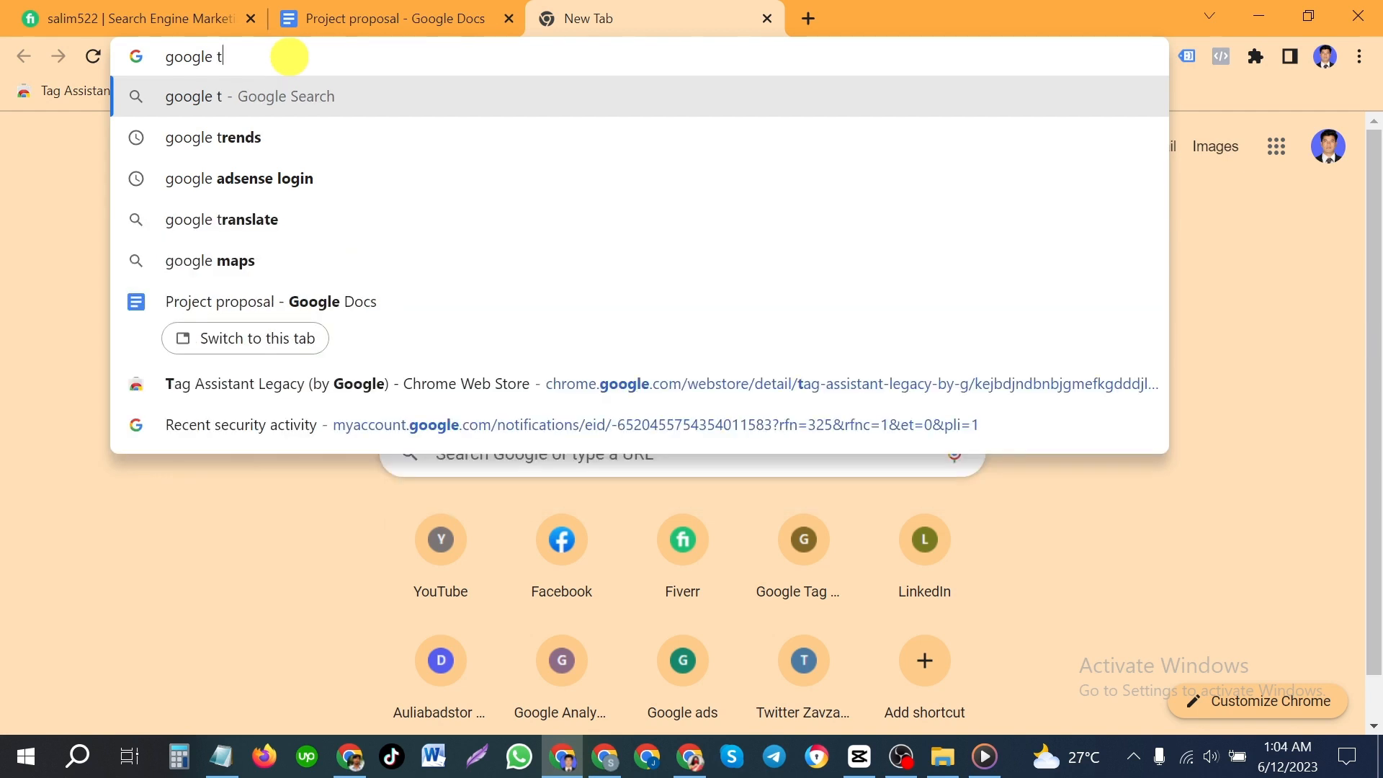
{"action": "type", "text": "rends"}
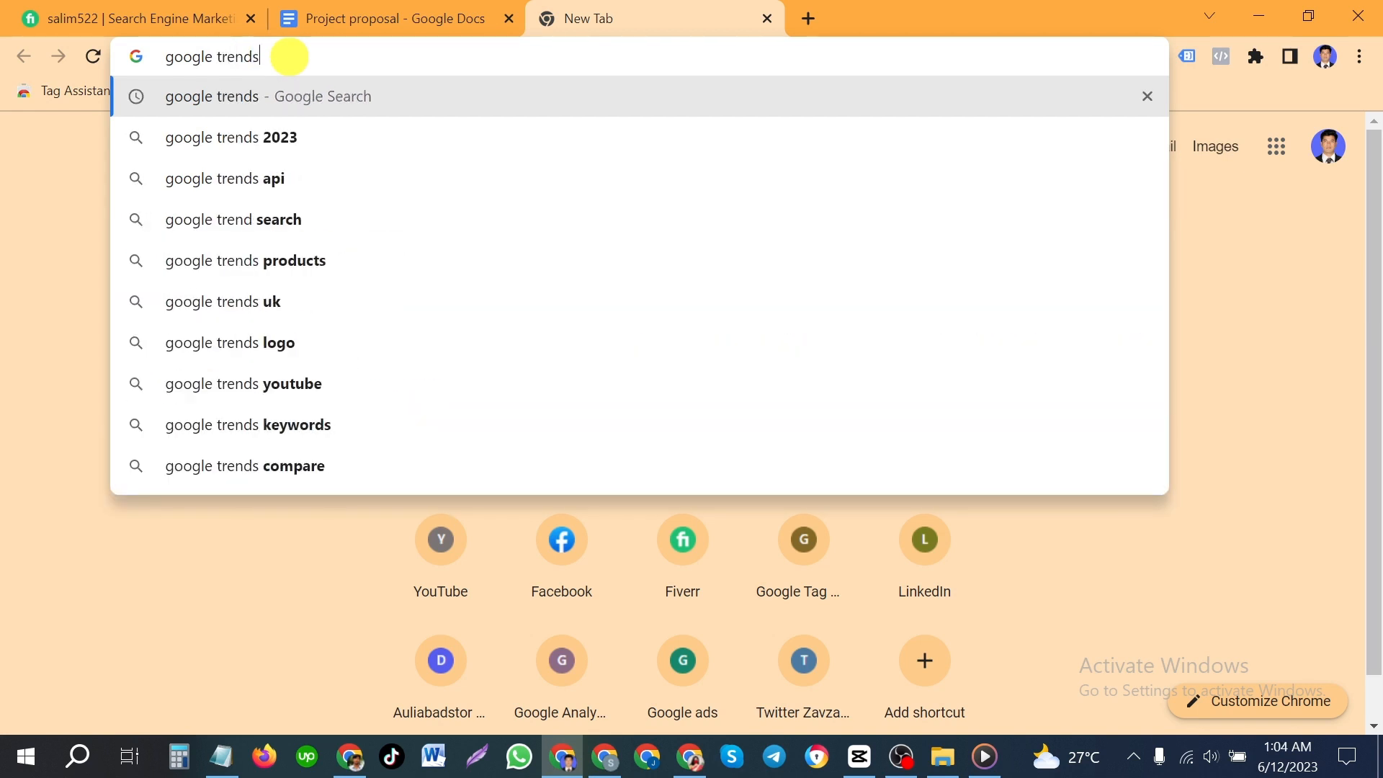
{"action": "key", "text": "Return"}
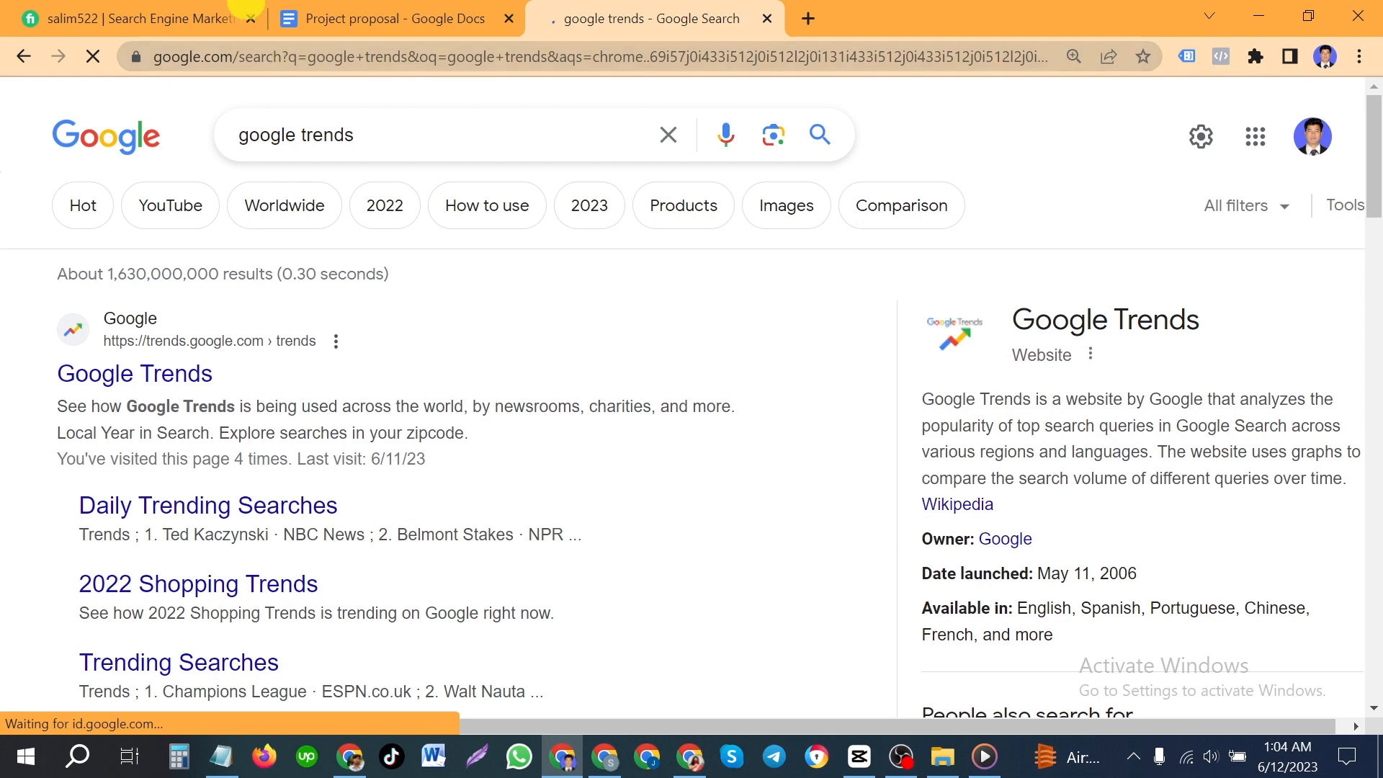
{"action": "scroll", "coordinate": [432, 509], "scroll_direction": "down", "scroll_amount": 3}
{"action": "scroll", "coordinate": [386, 468], "scroll_direction": "up", "scroll_amount": 3}
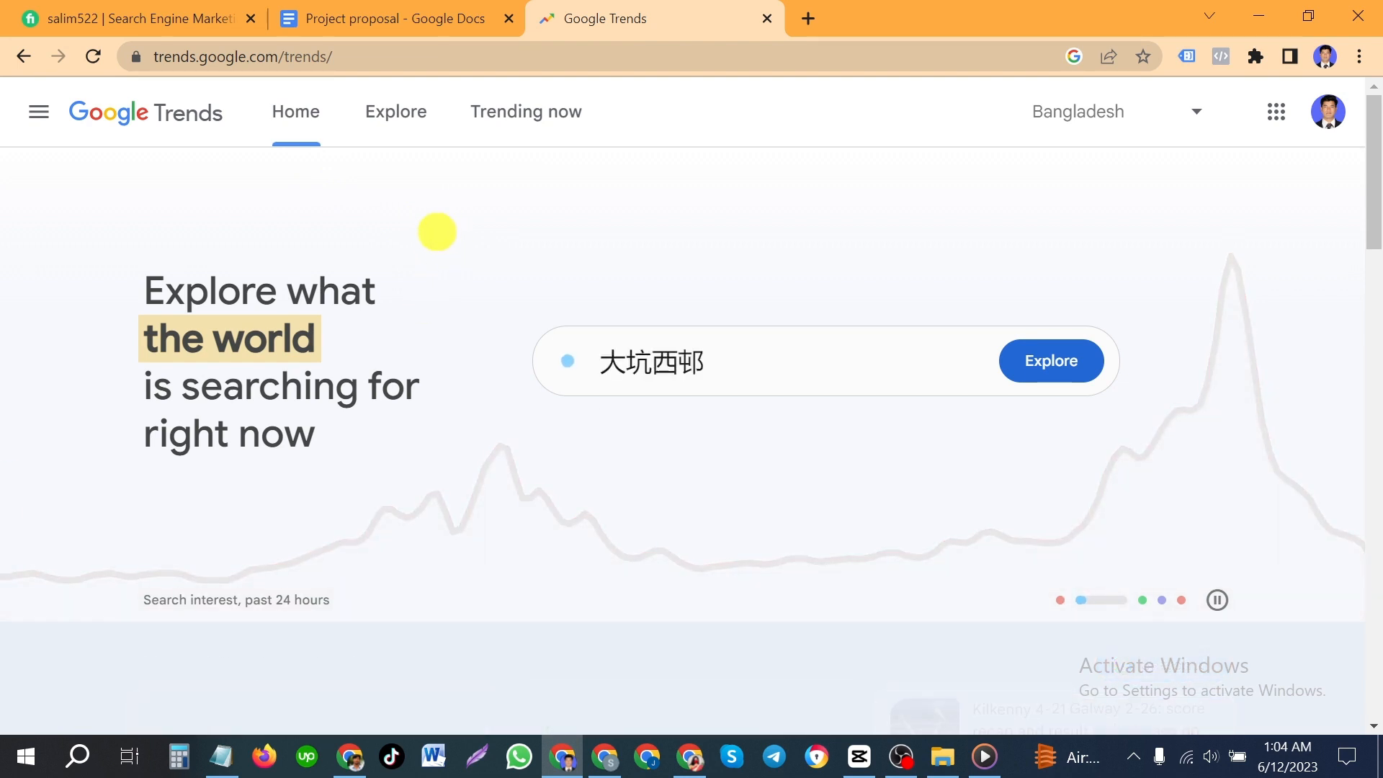
{"action": "scroll", "coordinate": [388, 273], "scroll_direction": "down", "scroll_amount": 5}
{"action": "scroll", "coordinate": [571, 364], "scroll_direction": "up", "scroll_amount": 3}
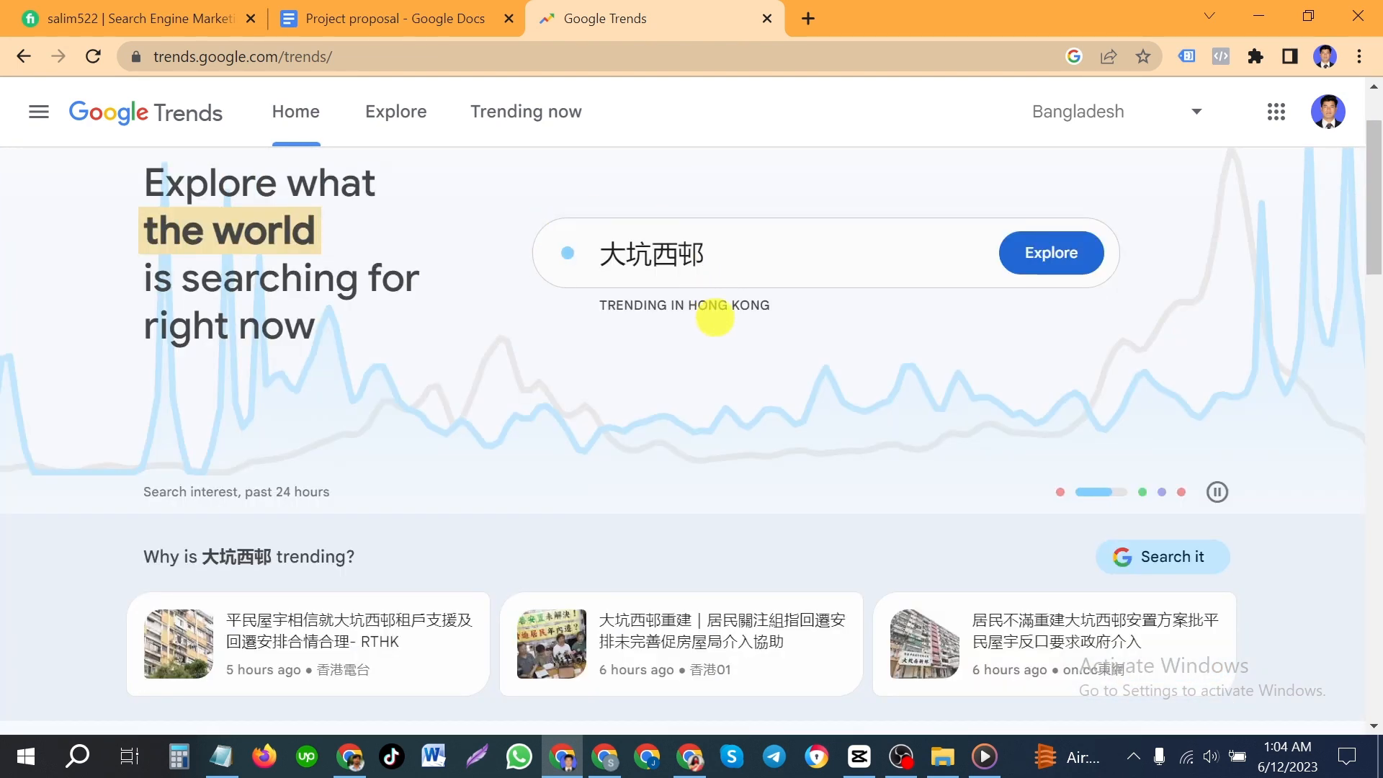
{"action": "left_click", "coordinate": [740, 255]}
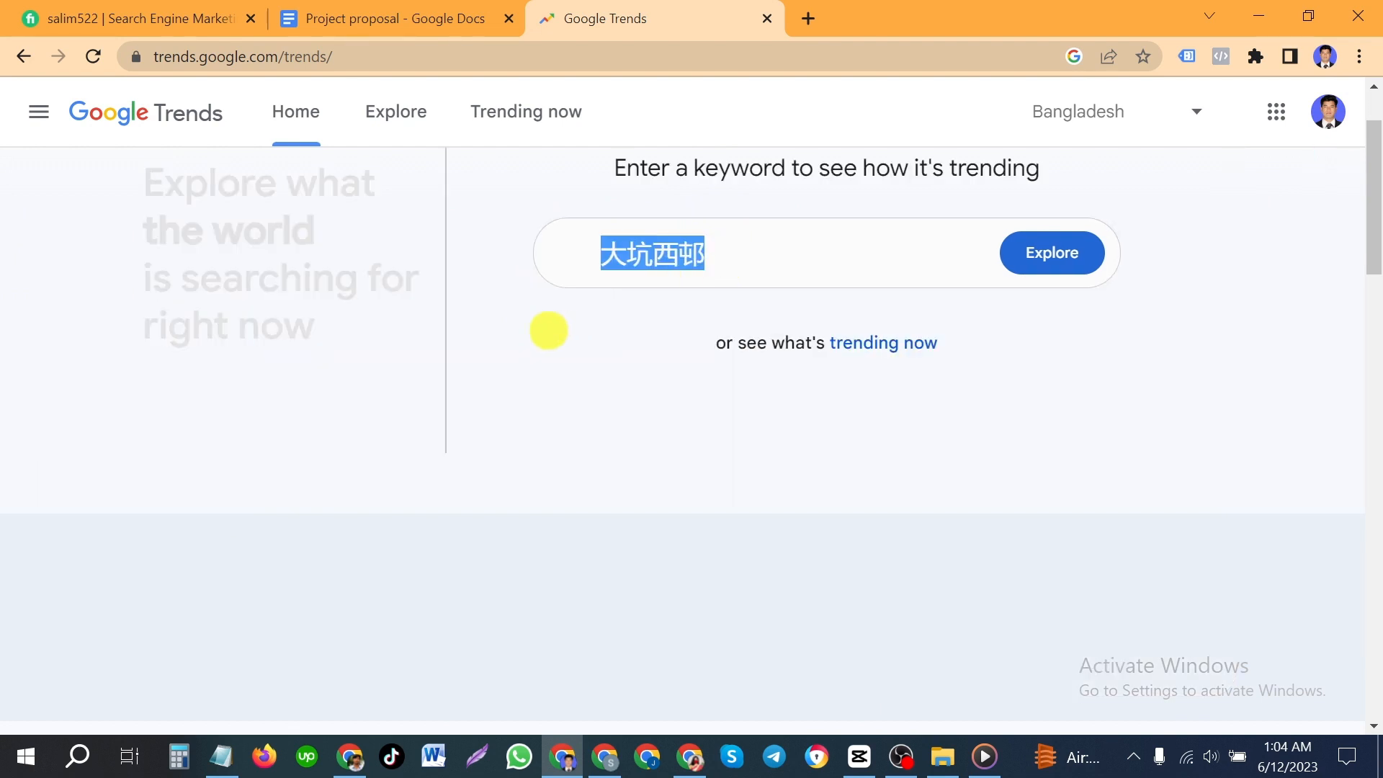
{"action": "left_click", "coordinate": [485, 231]}
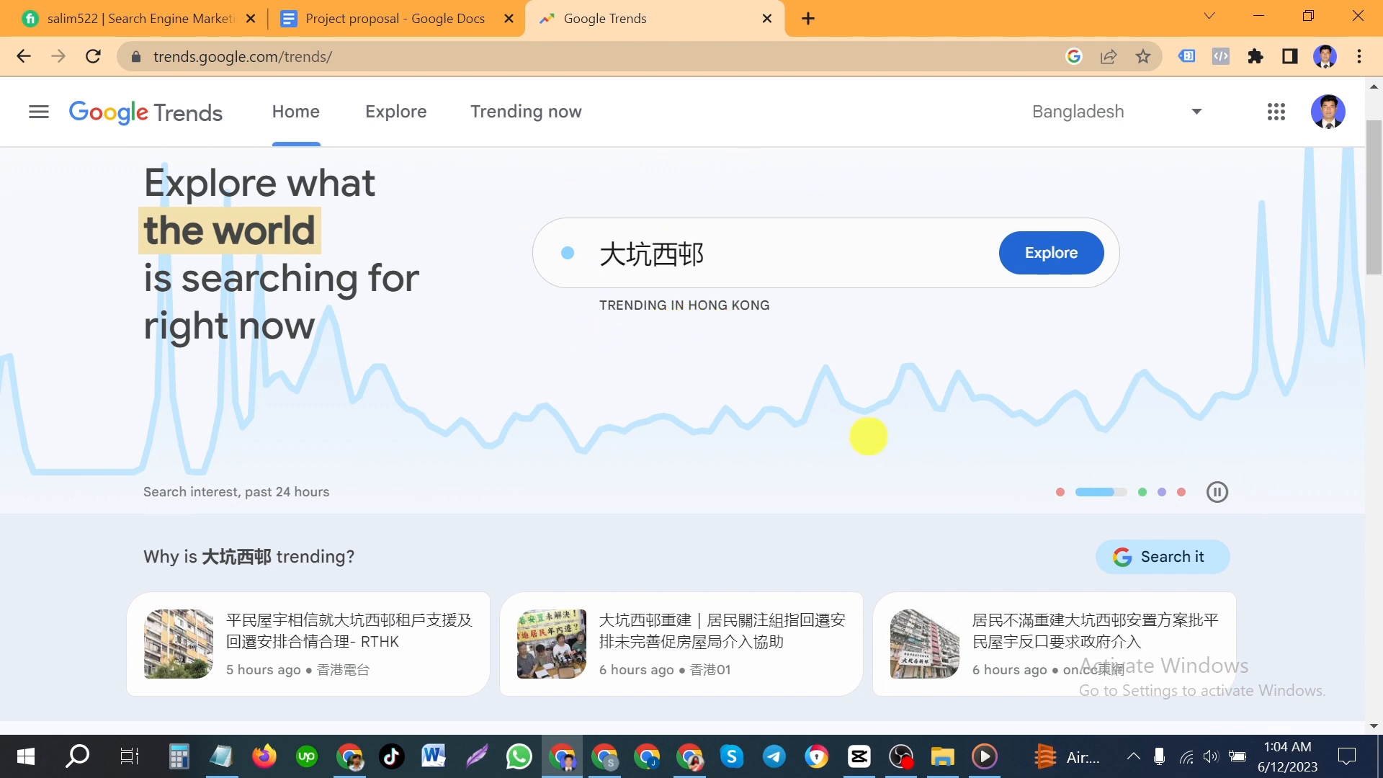
Mark the "Trending in Hong Kong" label on a full-screen capture with a red rectangle and arrow, and discard the capture.
{"action": "key", "text": "Print"}
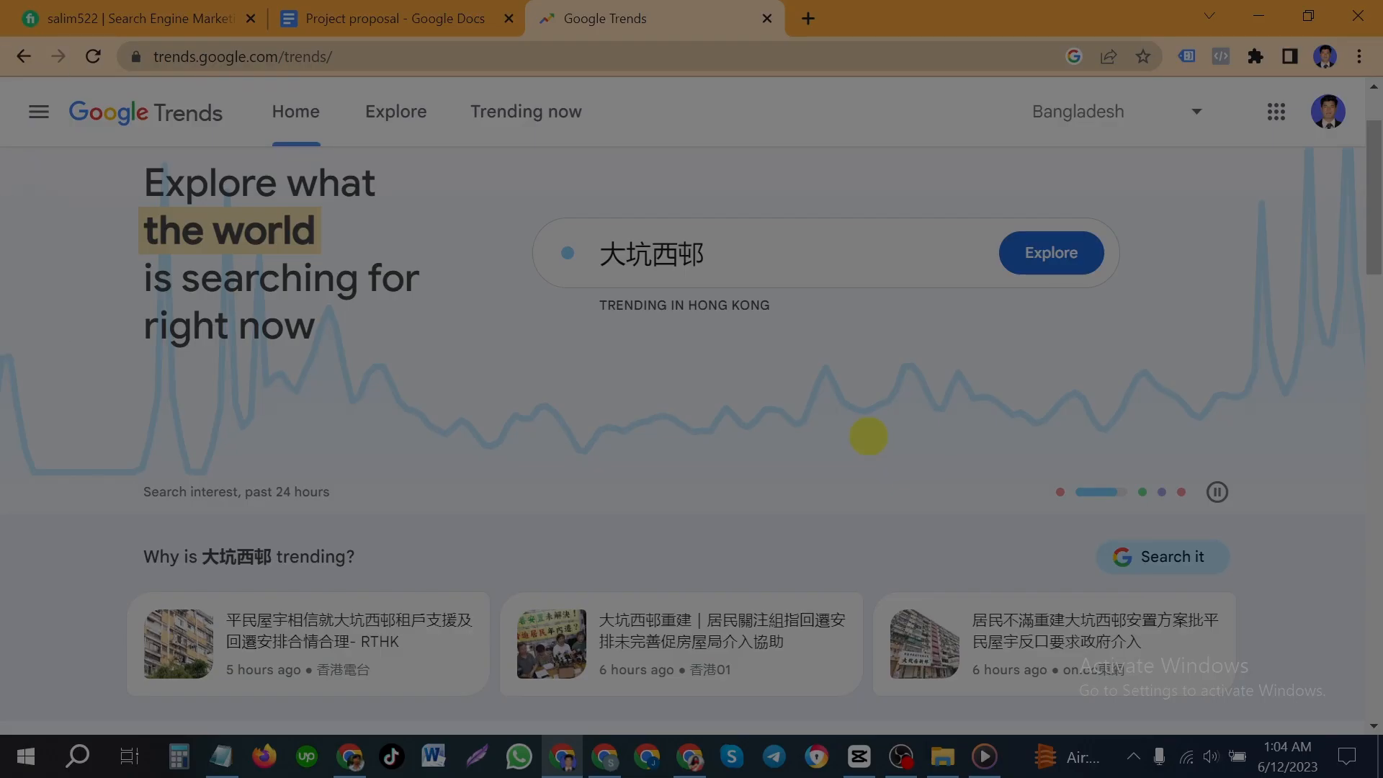
{"action": "left_click_drag", "start_coordinate": [0, 0], "coordinate": [1382, 777]}
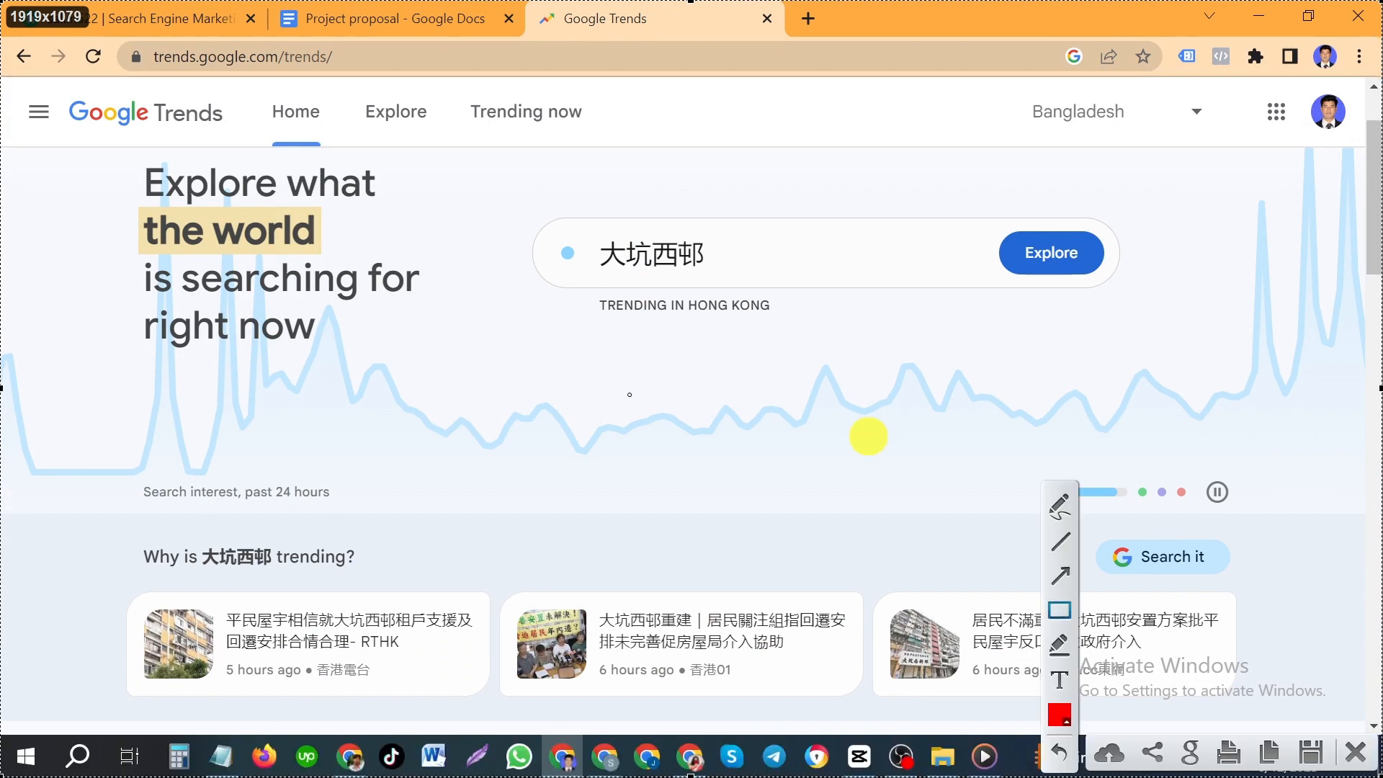
{"action": "left_click_drag", "start_coordinate": [588, 321], "coordinate": [784, 289]}
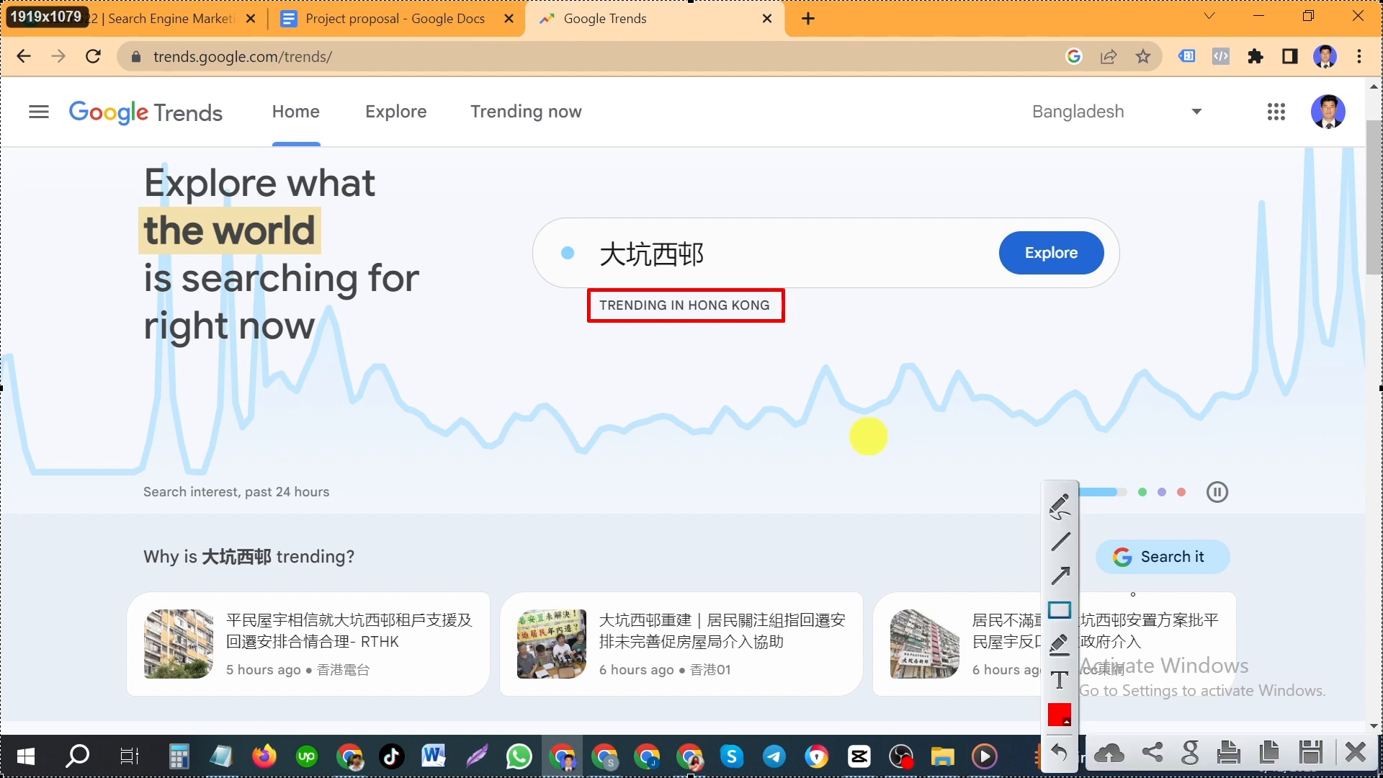
{"action": "left_click_drag", "start_coordinate": [884, 157], "coordinate": [729, 282]}
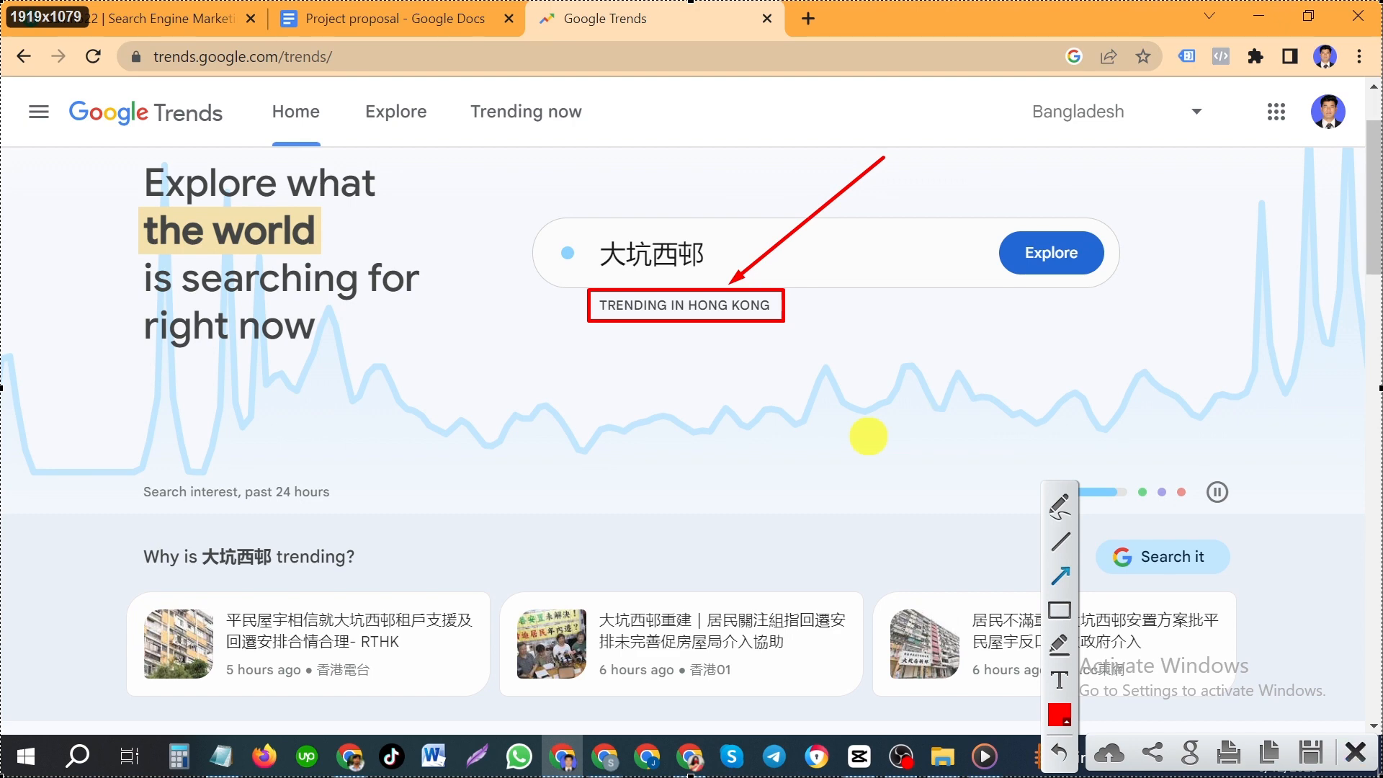
{"action": "key", "text": "Escape"}
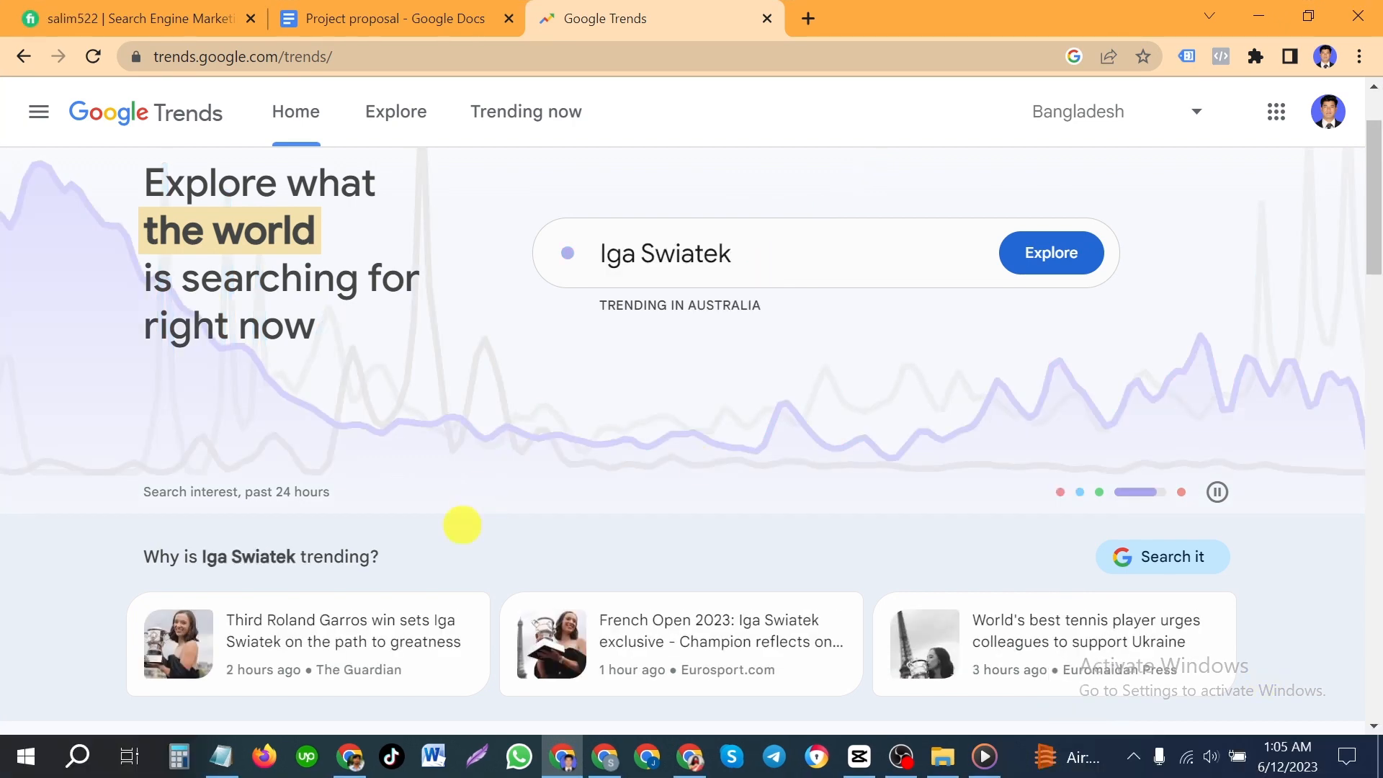
Examine the Google Trends home page: the featured trending keywords, the country list, the related news and the Made with Trends section.
{"action": "left_click_drag", "start_coordinate": [742, 253], "coordinate": [603, 260]}
{"action": "left_click", "coordinate": [547, 335]}
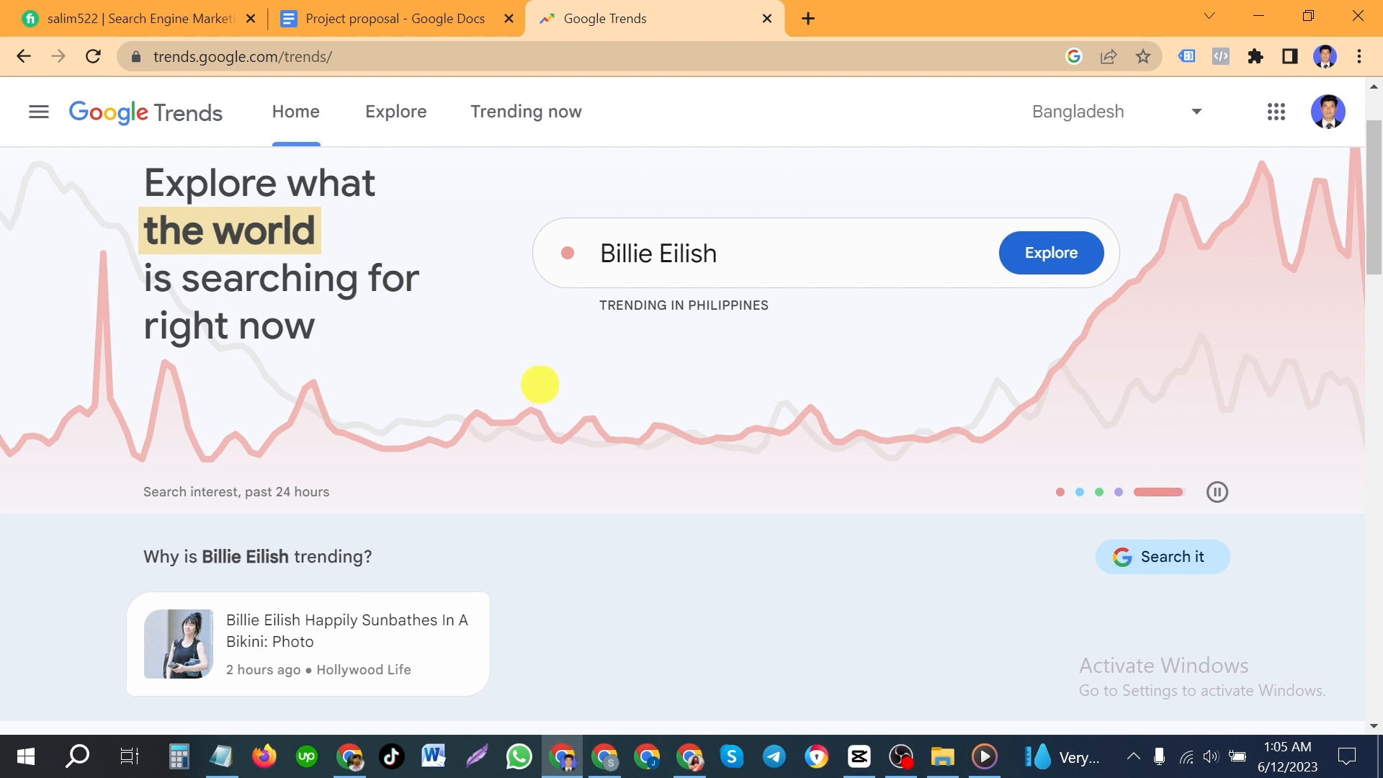
{"action": "left_click", "coordinate": [716, 264]}
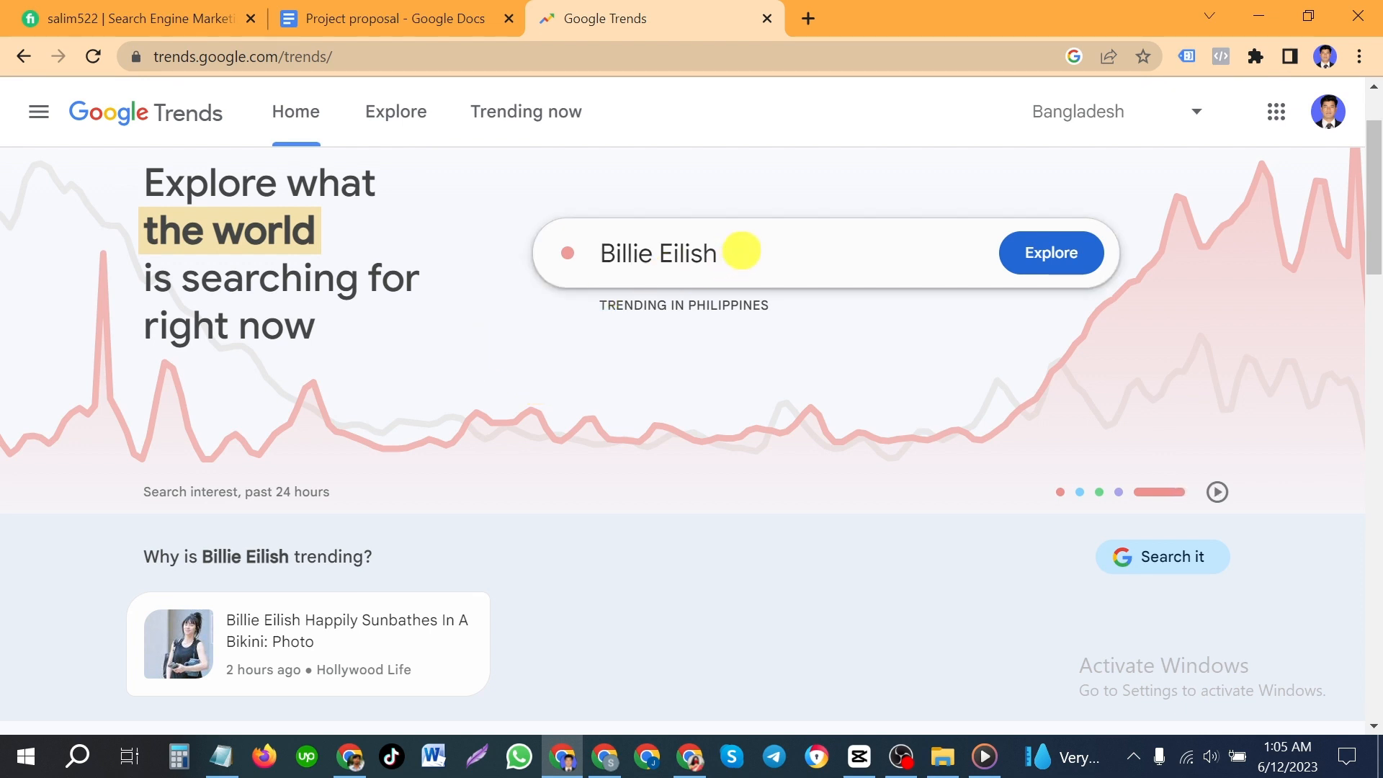
{"action": "left_click_drag", "start_coordinate": [741, 249], "coordinate": [602, 248]}
{"action": "left_click", "coordinate": [768, 226]}
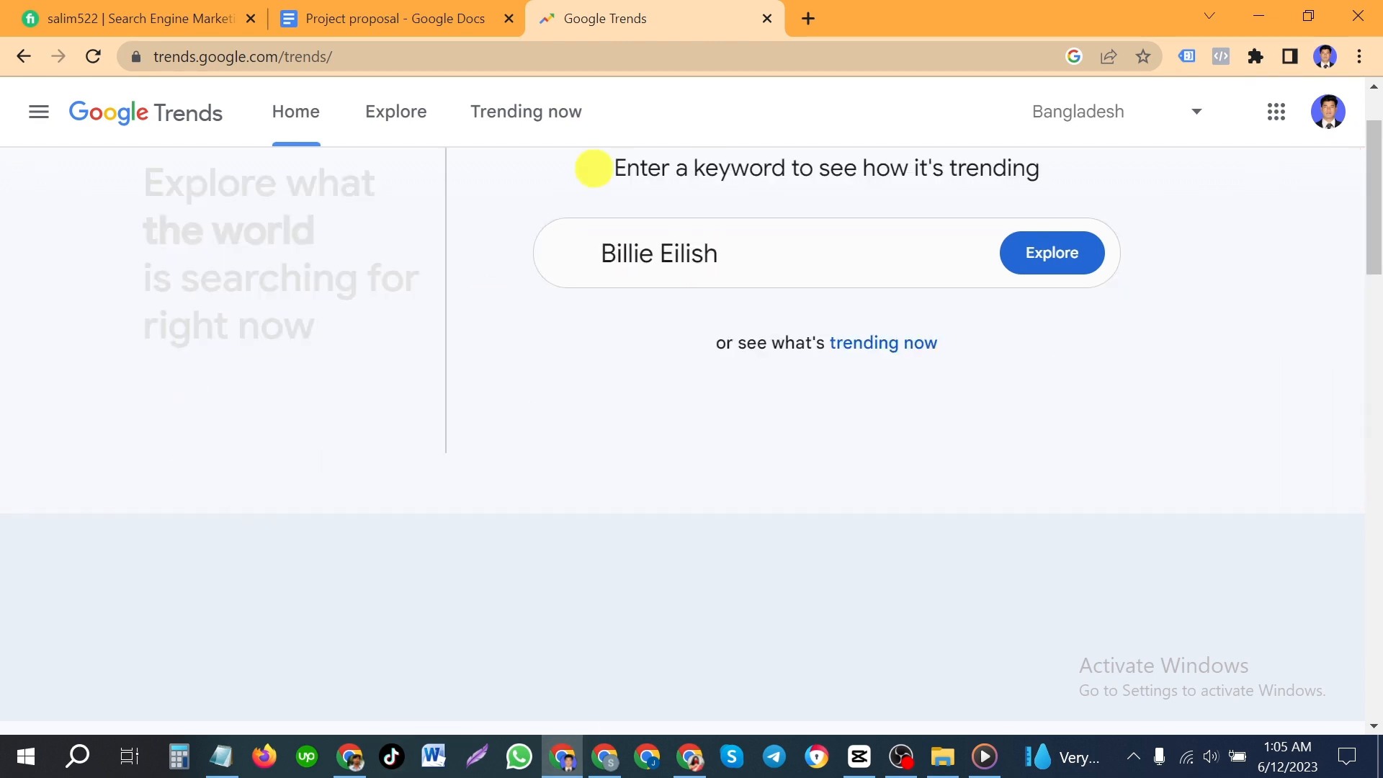
{"action": "scroll", "coordinate": [535, 291], "scroll_direction": "up", "scroll_amount": 2}
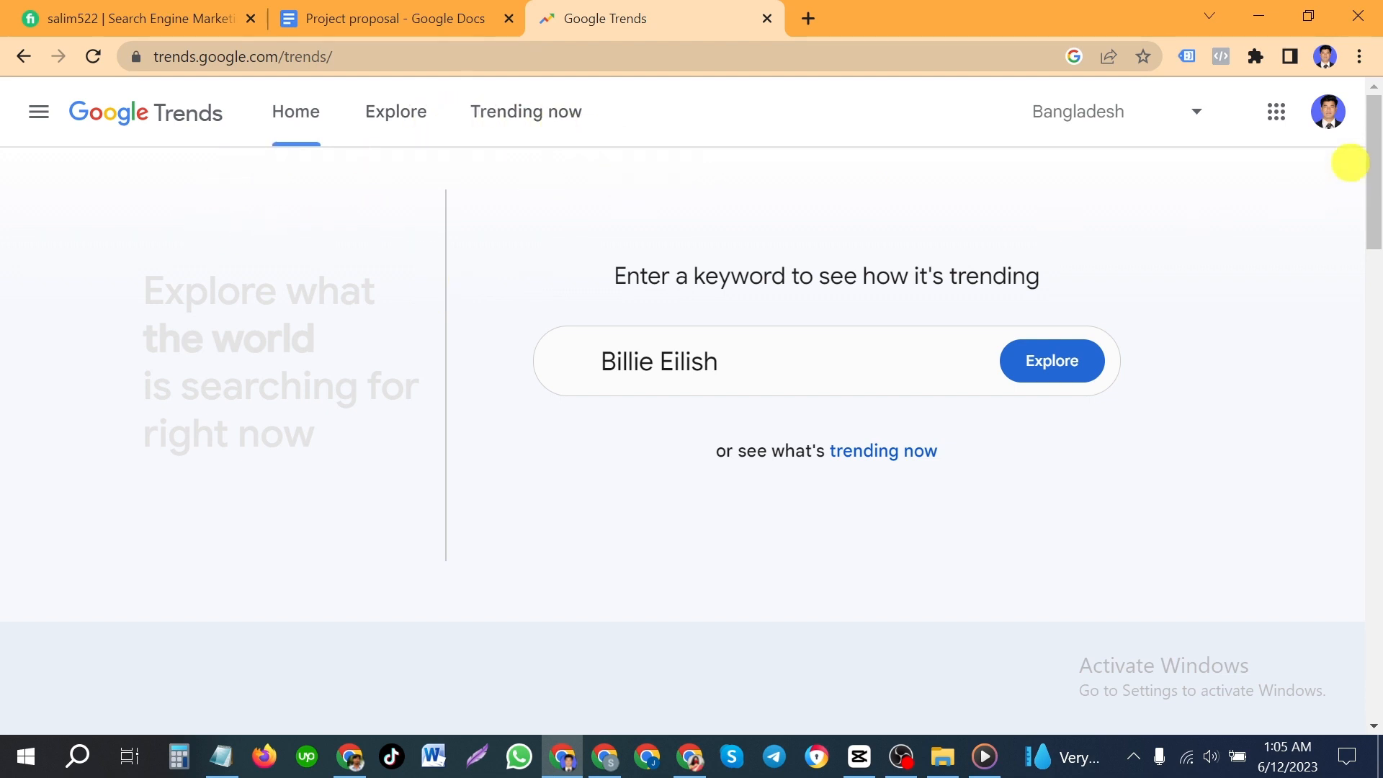
{"action": "left_click", "coordinate": [1198, 112]}
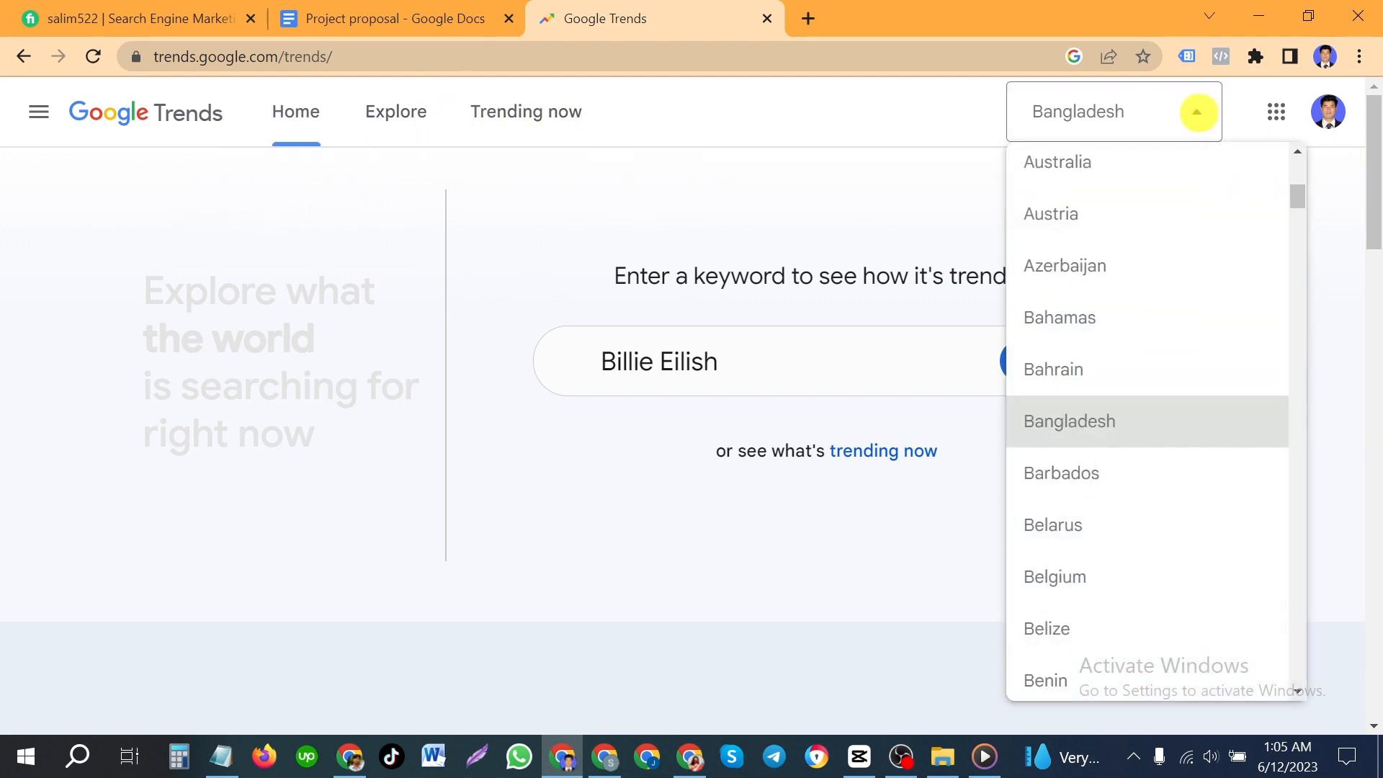
{"action": "left_click", "coordinate": [716, 198]}
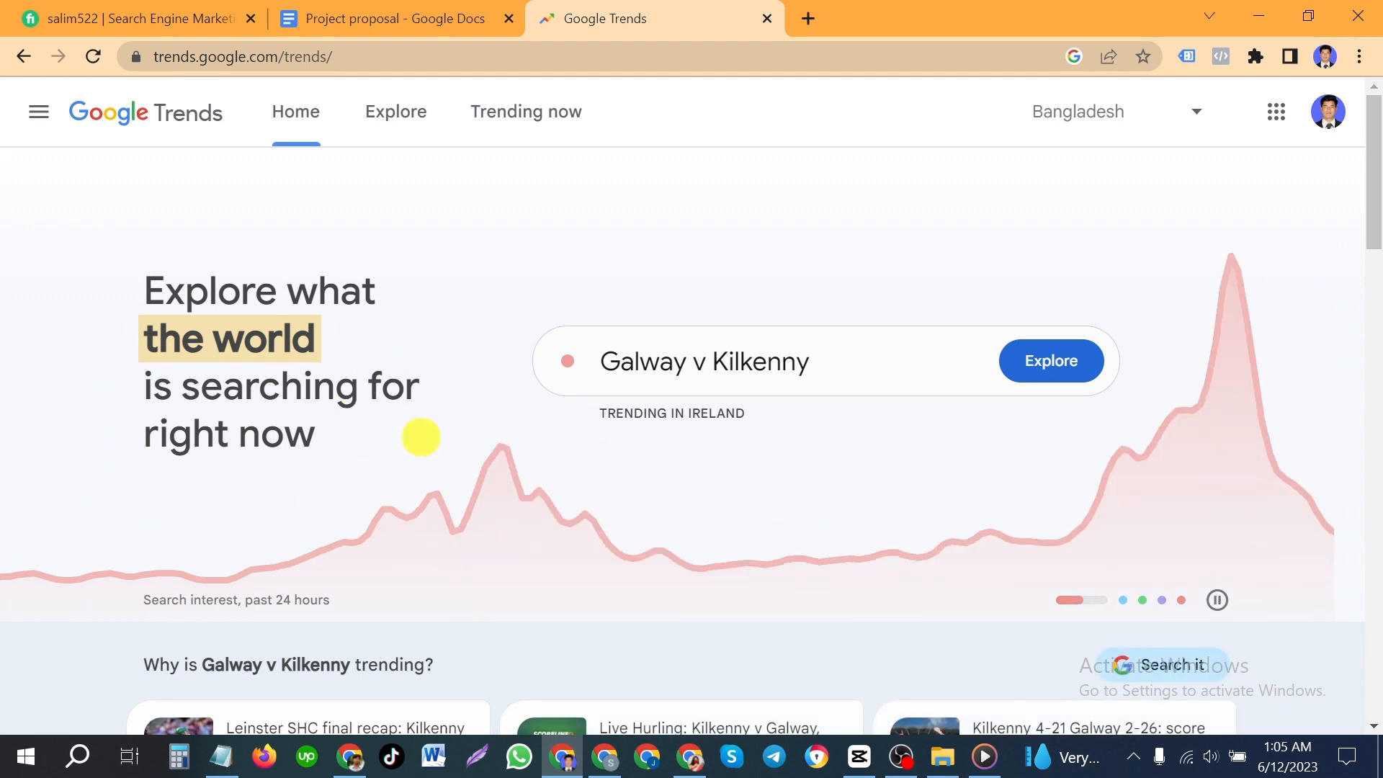
{"action": "scroll", "coordinate": [487, 454], "scroll_direction": "down", "scroll_amount": 5}
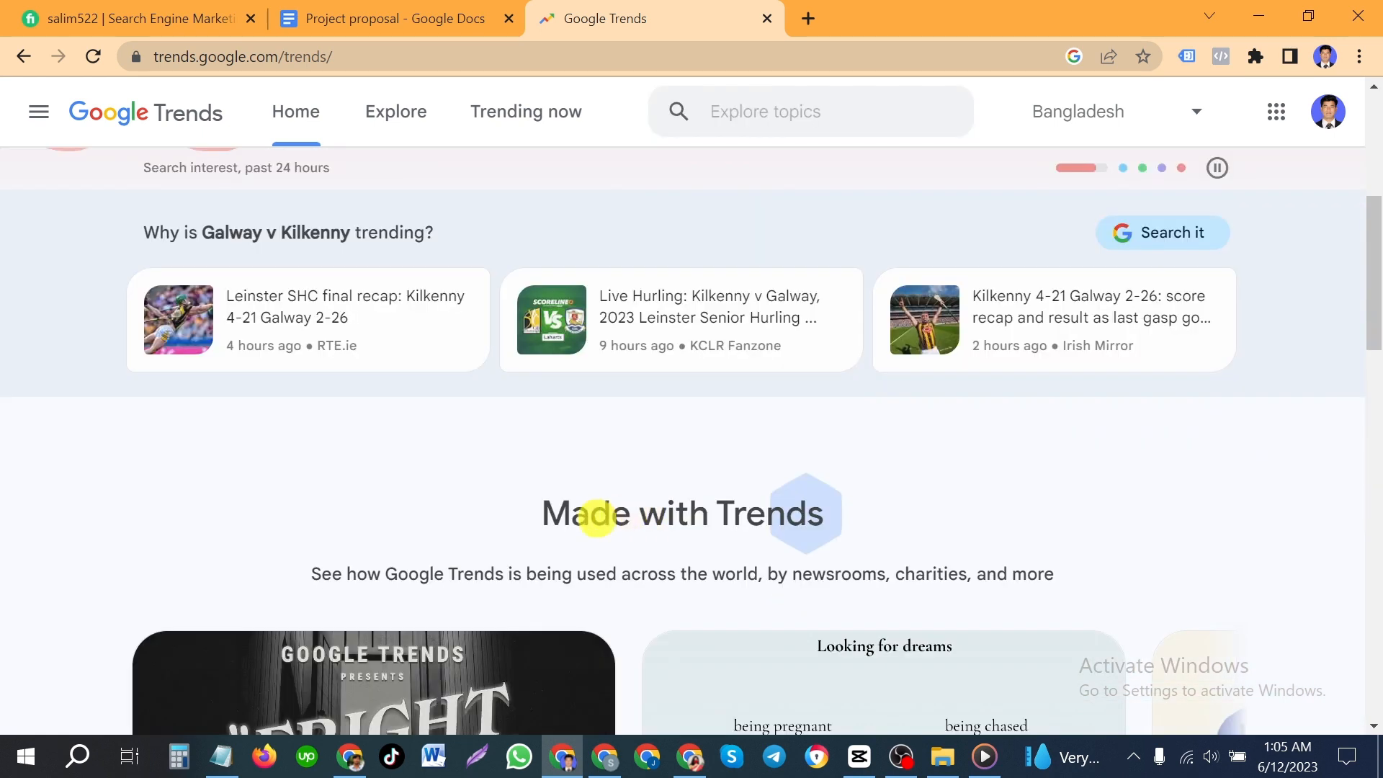
{"action": "scroll", "coordinate": [563, 511], "scroll_direction": "up", "scroll_amount": 1}
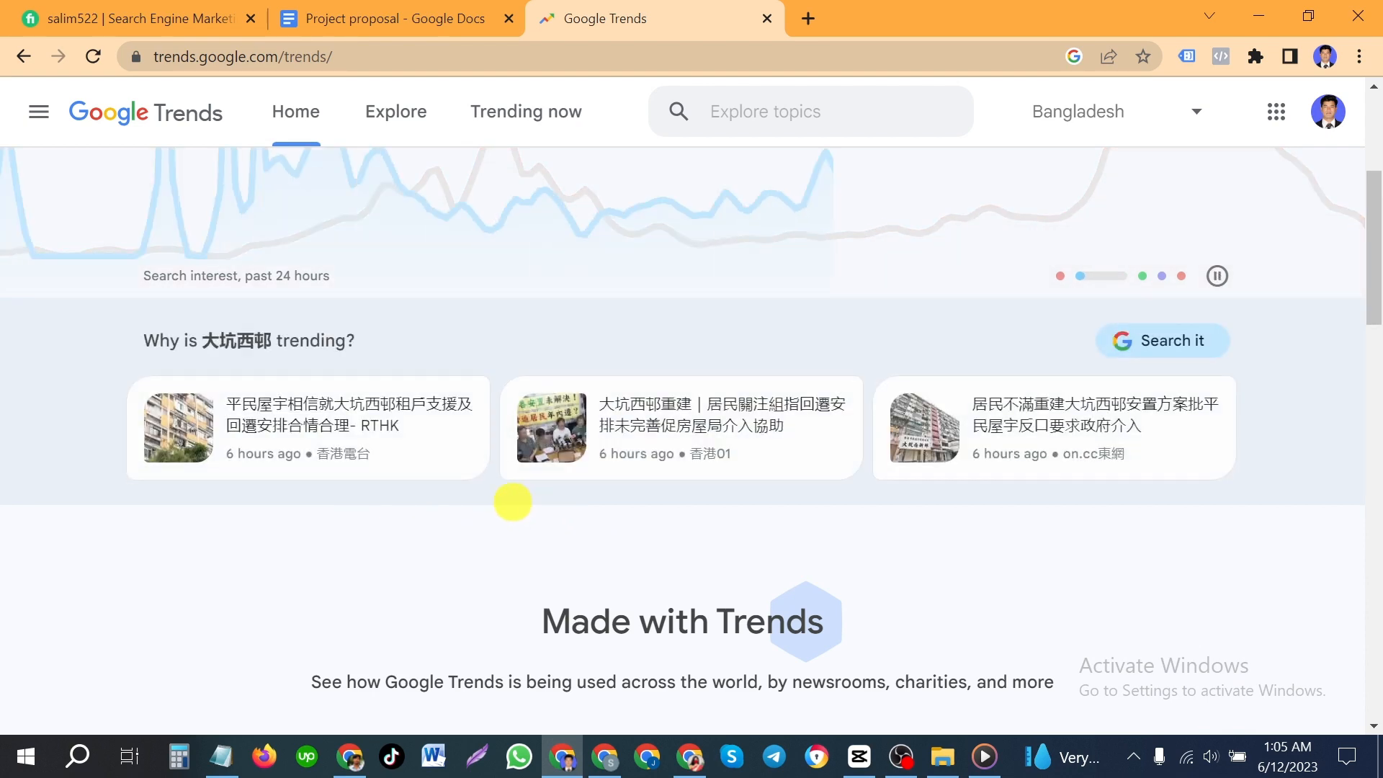
{"action": "scroll", "coordinate": [508, 501], "scroll_direction": "down", "scroll_amount": 3}
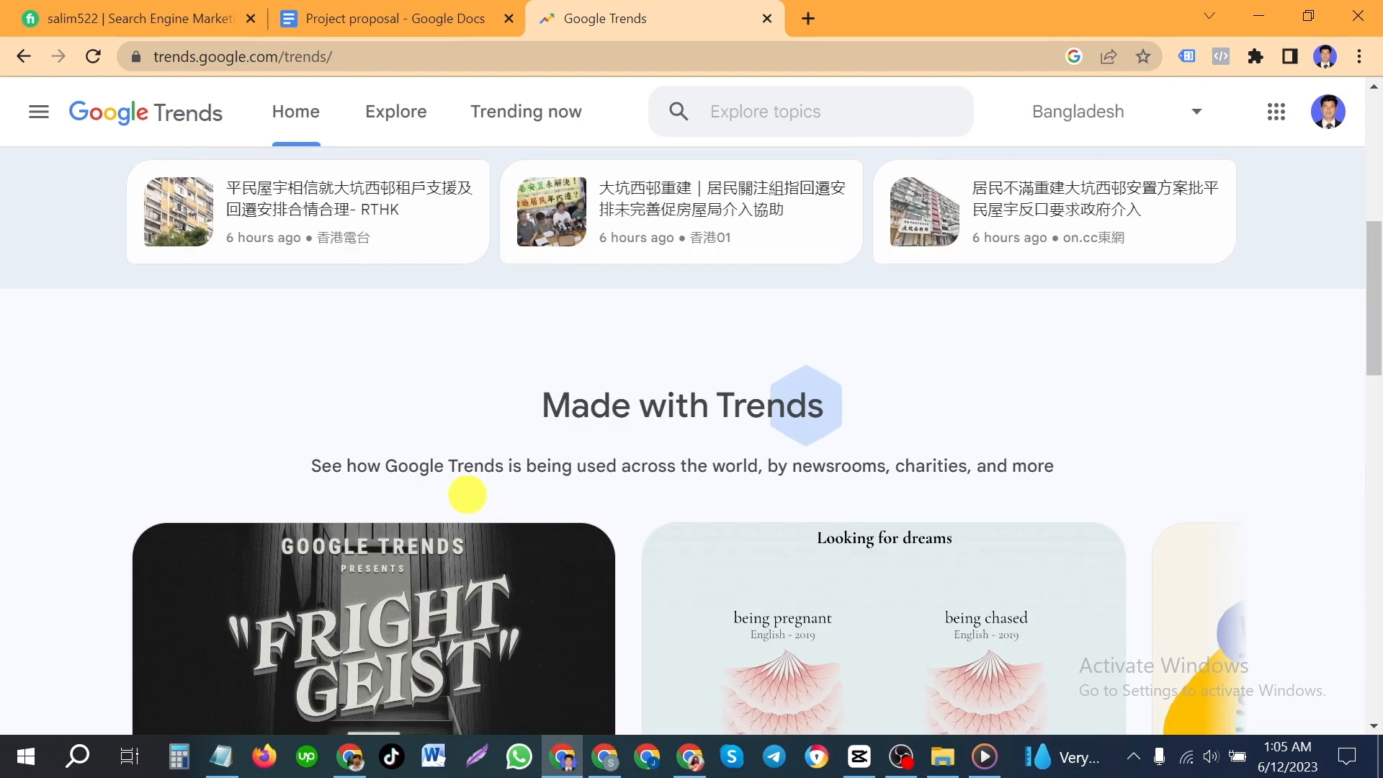
{"action": "scroll", "coordinate": [467, 494], "scroll_direction": "up", "scroll_amount": 5}
Open the Explore page and look up the search term "Freelancing".
{"action": "left_click", "coordinate": [392, 100]}
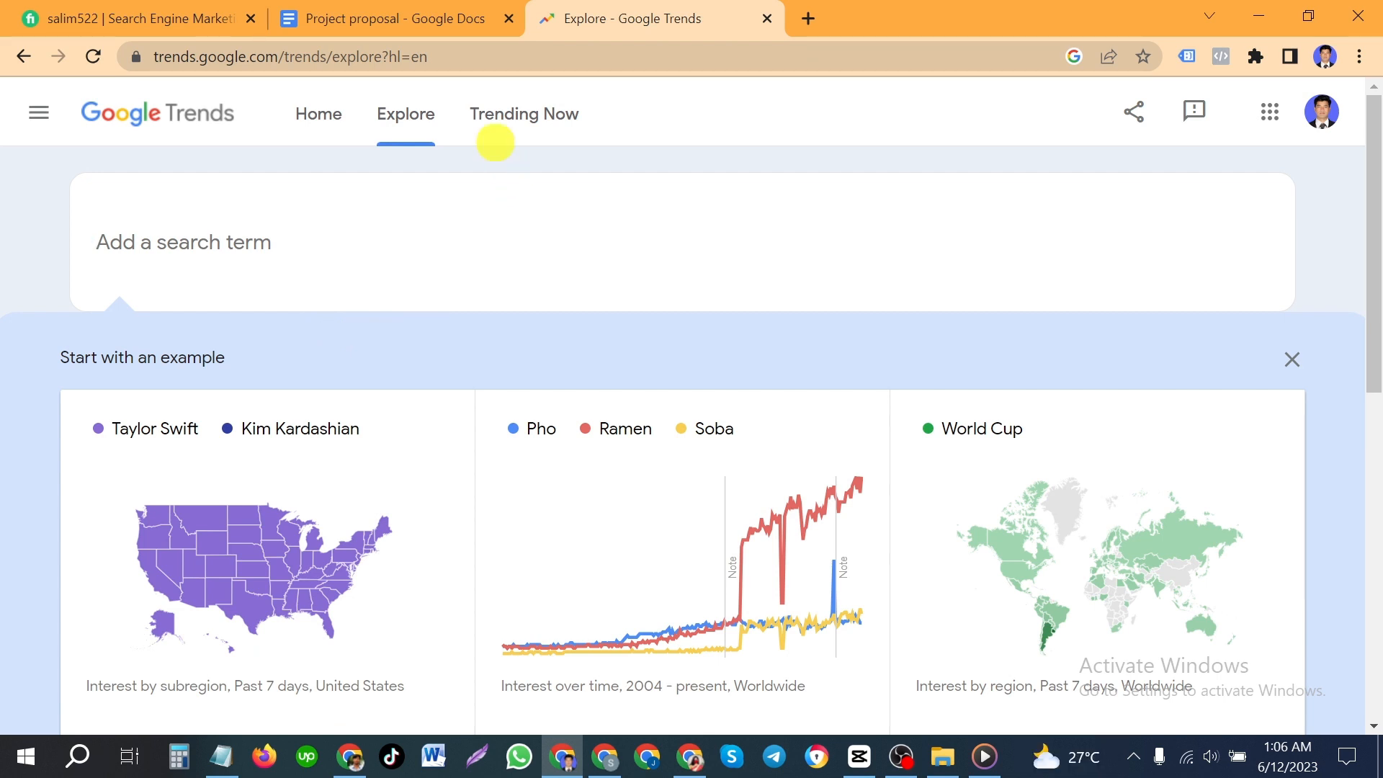
{"action": "scroll", "coordinate": [368, 288], "scroll_direction": "down", "scroll_amount": 3}
{"action": "scroll", "coordinate": [372, 300], "scroll_direction": "up", "scroll_amount": 3}
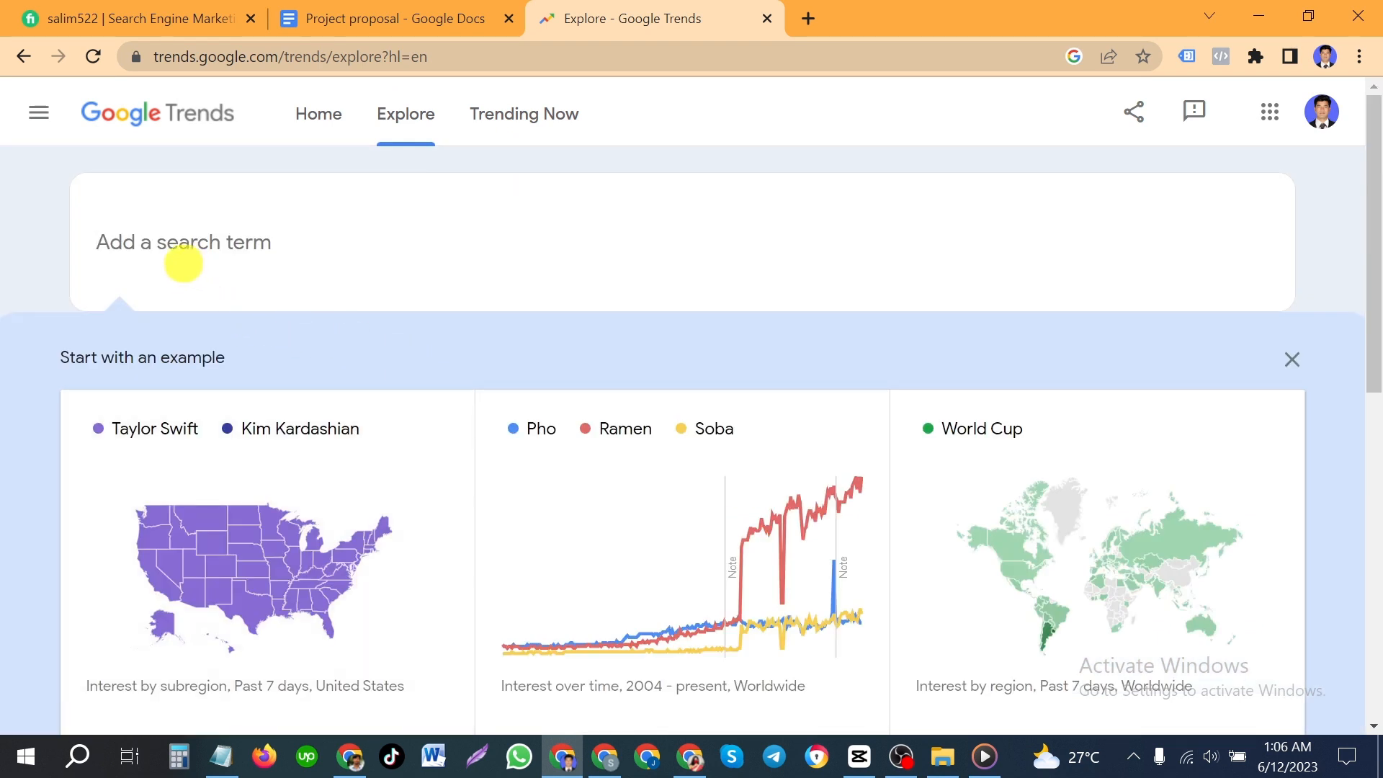
{"action": "type", "text": "F"}
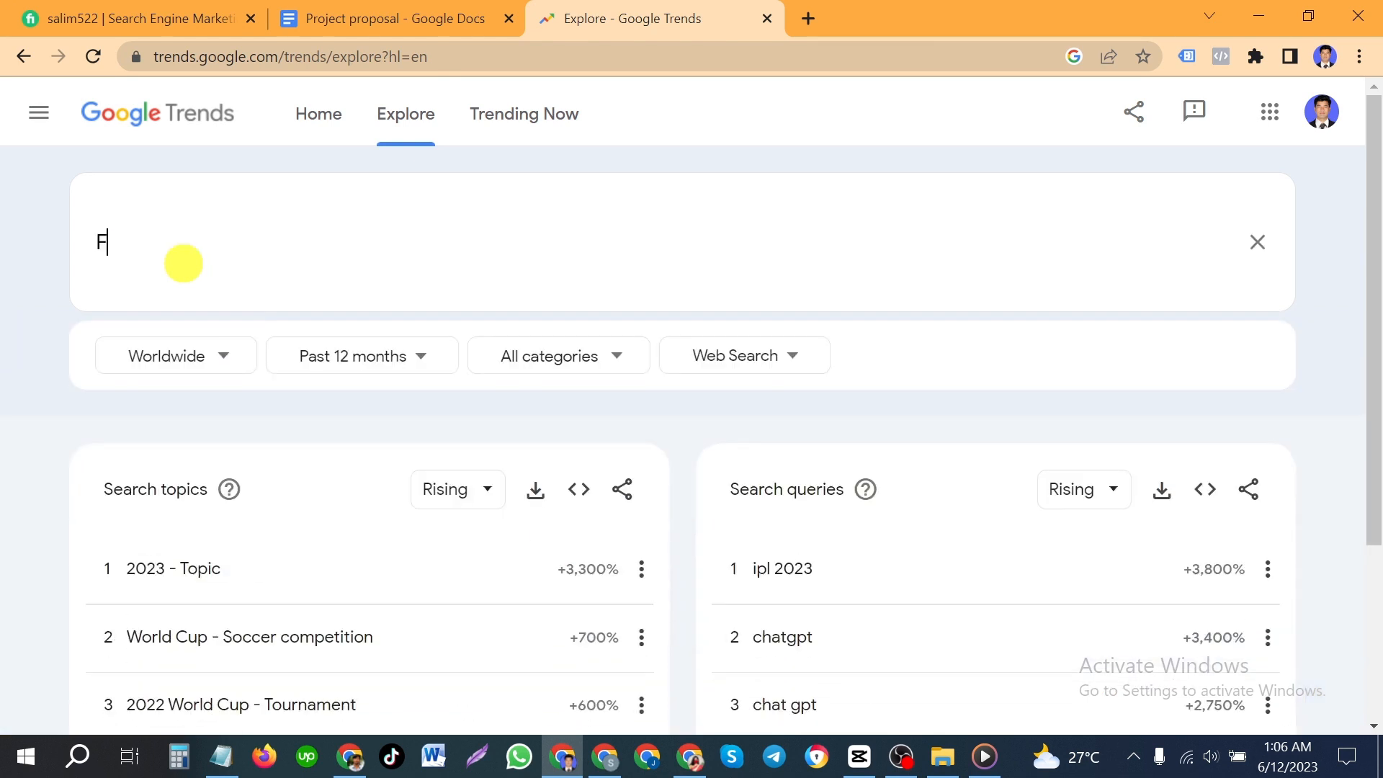
{"action": "type", "text": "reela"}
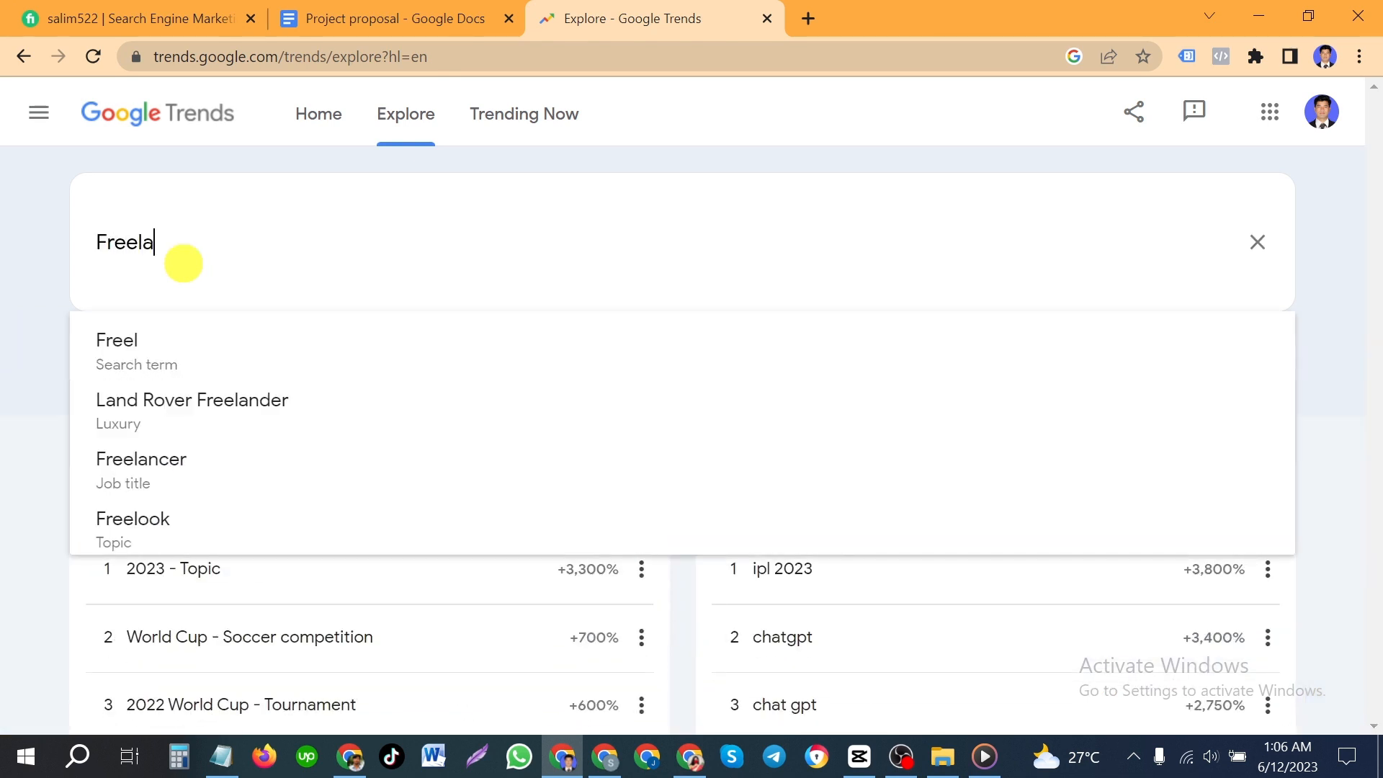
{"action": "type", "text": "nding"}
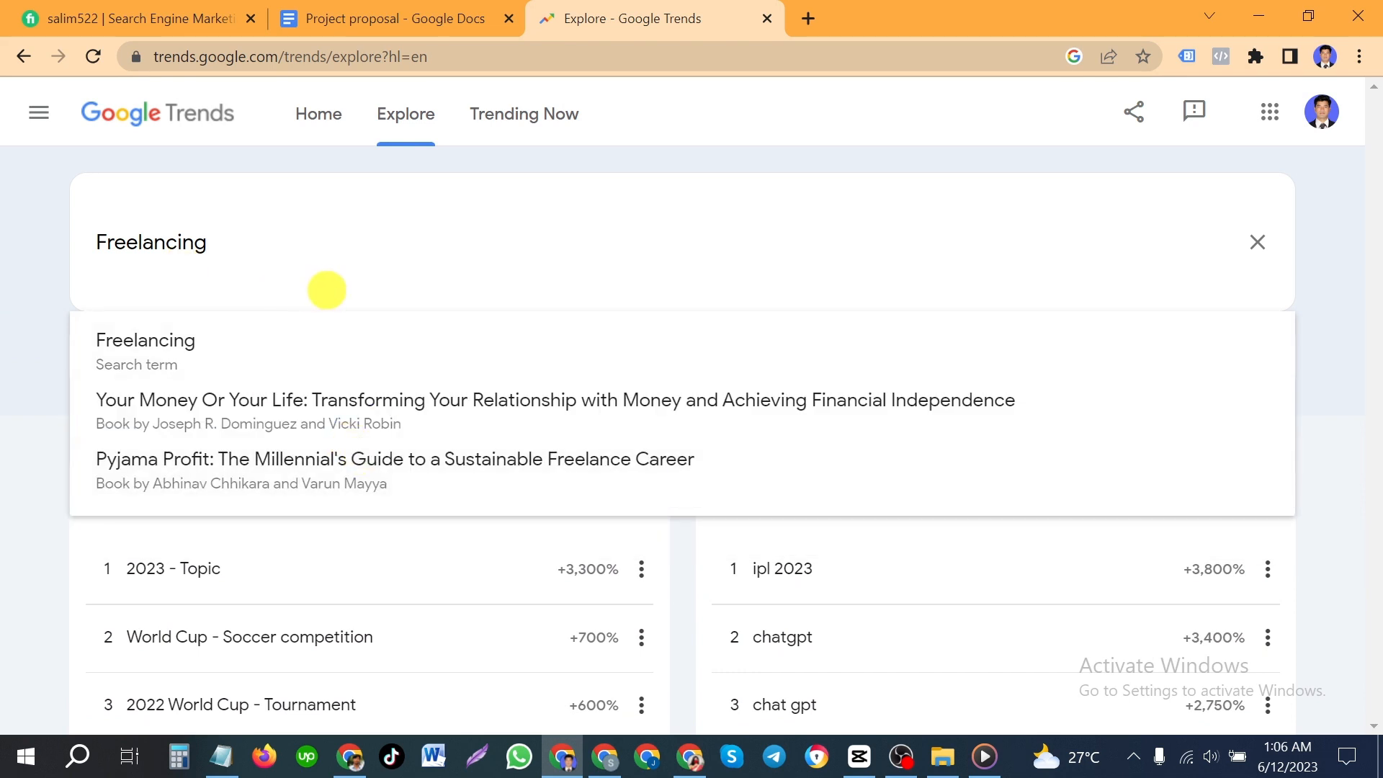
{"action": "key", "text": "Return"}
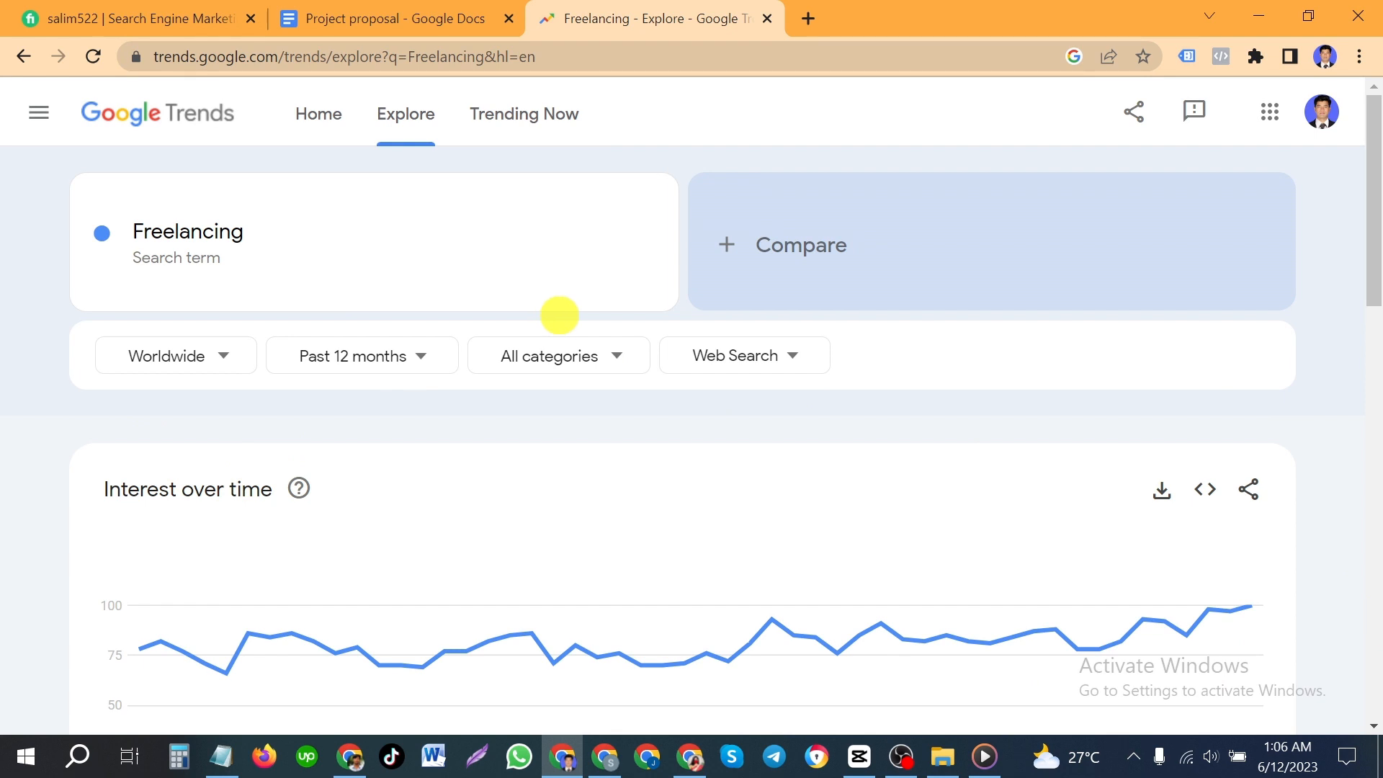
Examine the Interest over time chart for Freelancing, including the value at its most recent data point.
{"action": "scroll", "coordinate": [565, 342], "scroll_direction": "down", "scroll_amount": 1}
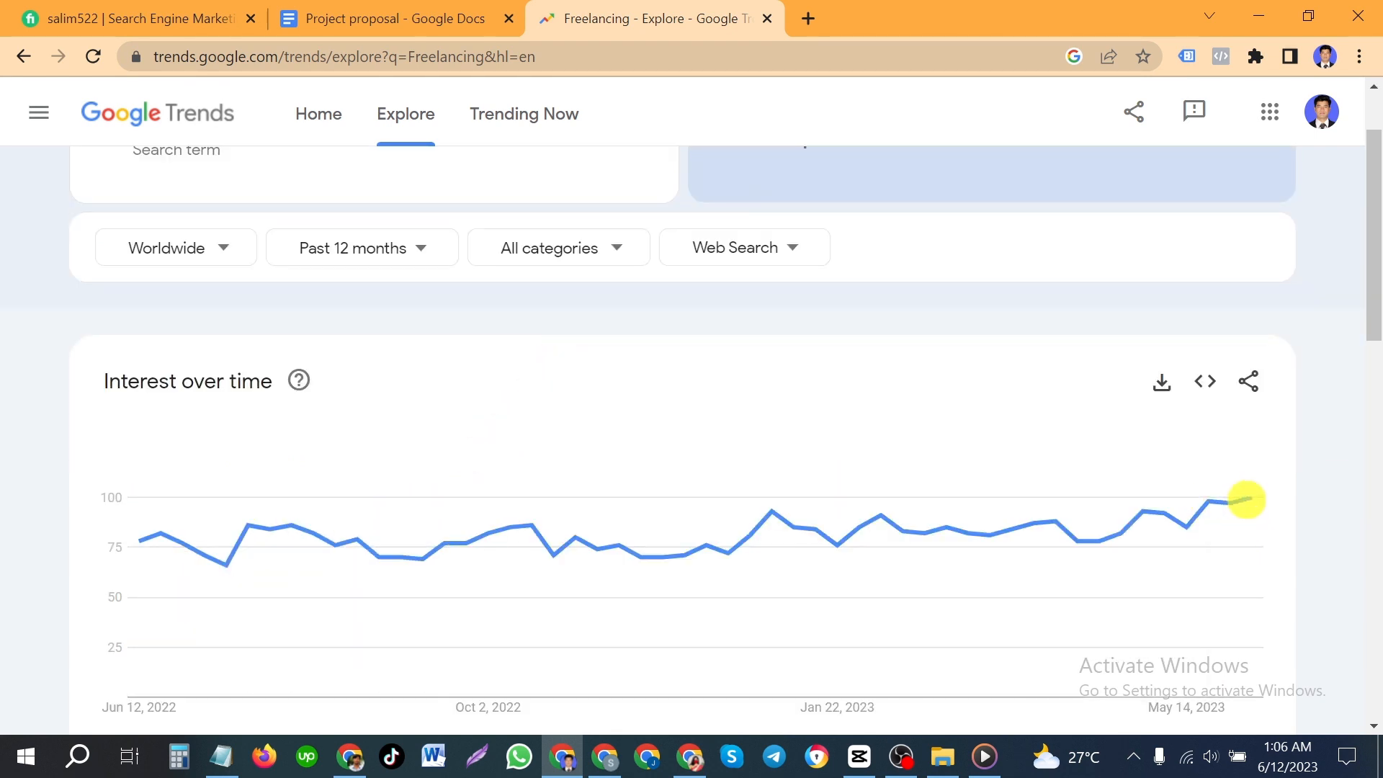
{"action": "mouse_move", "coordinate": [1254, 499]}
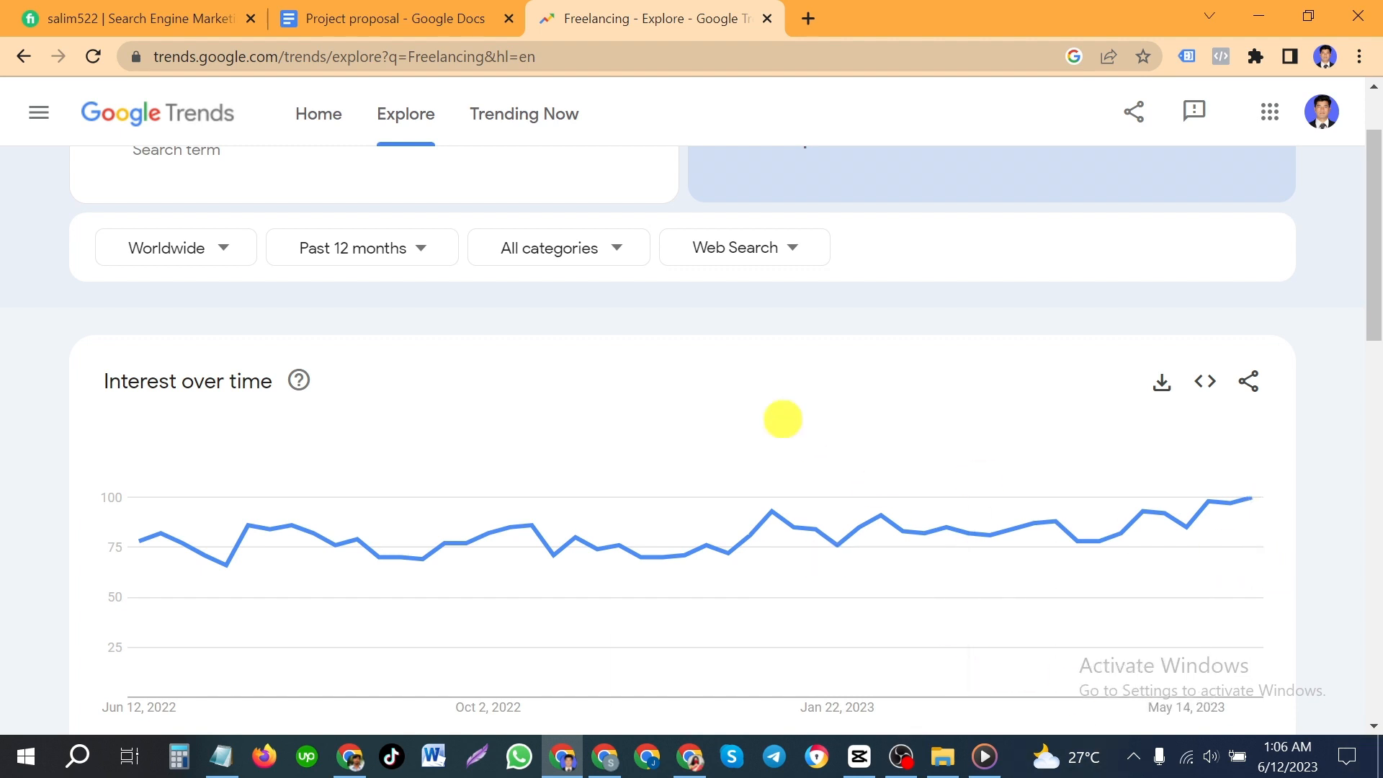
{"action": "scroll", "coordinate": [376, 339], "scroll_direction": "up", "scroll_amount": 2}
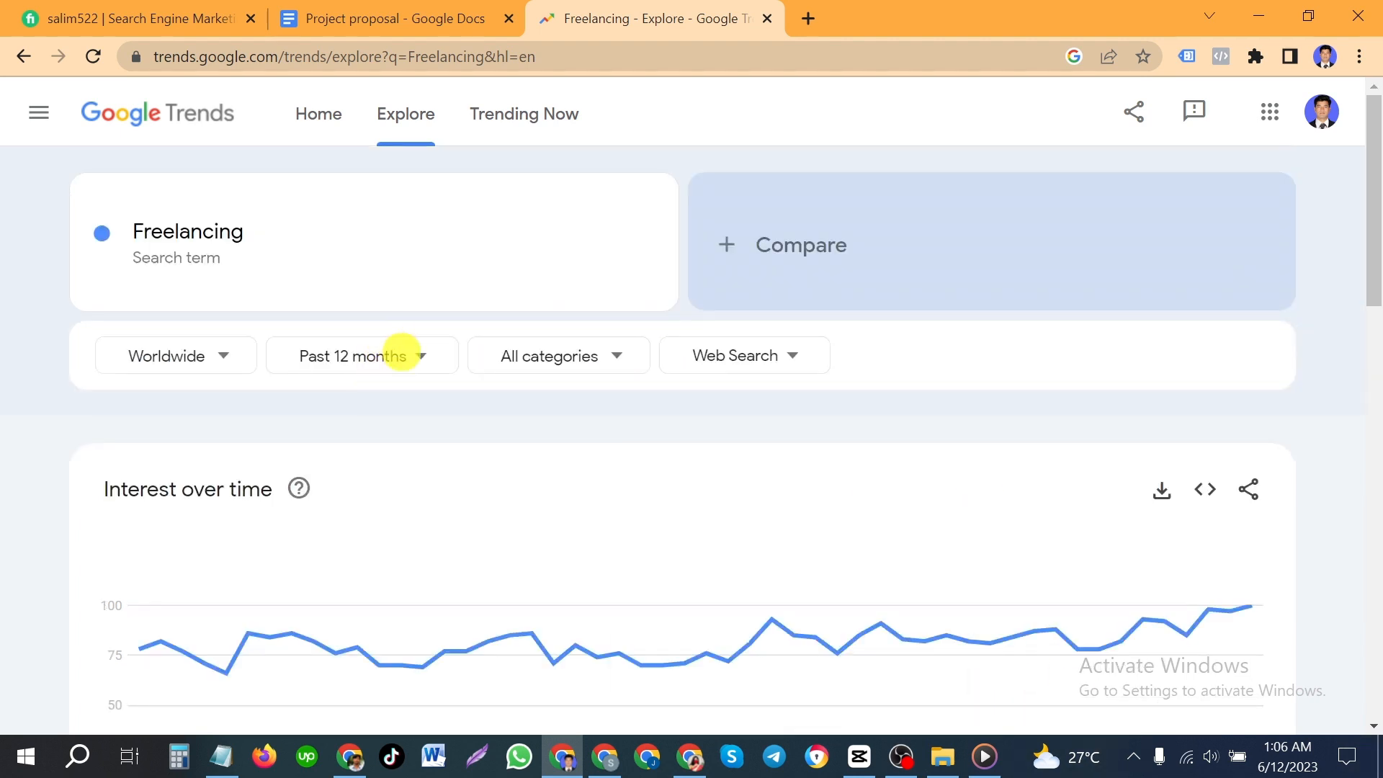
{"action": "scroll", "coordinate": [370, 333], "scroll_direction": "down", "scroll_amount": 3}
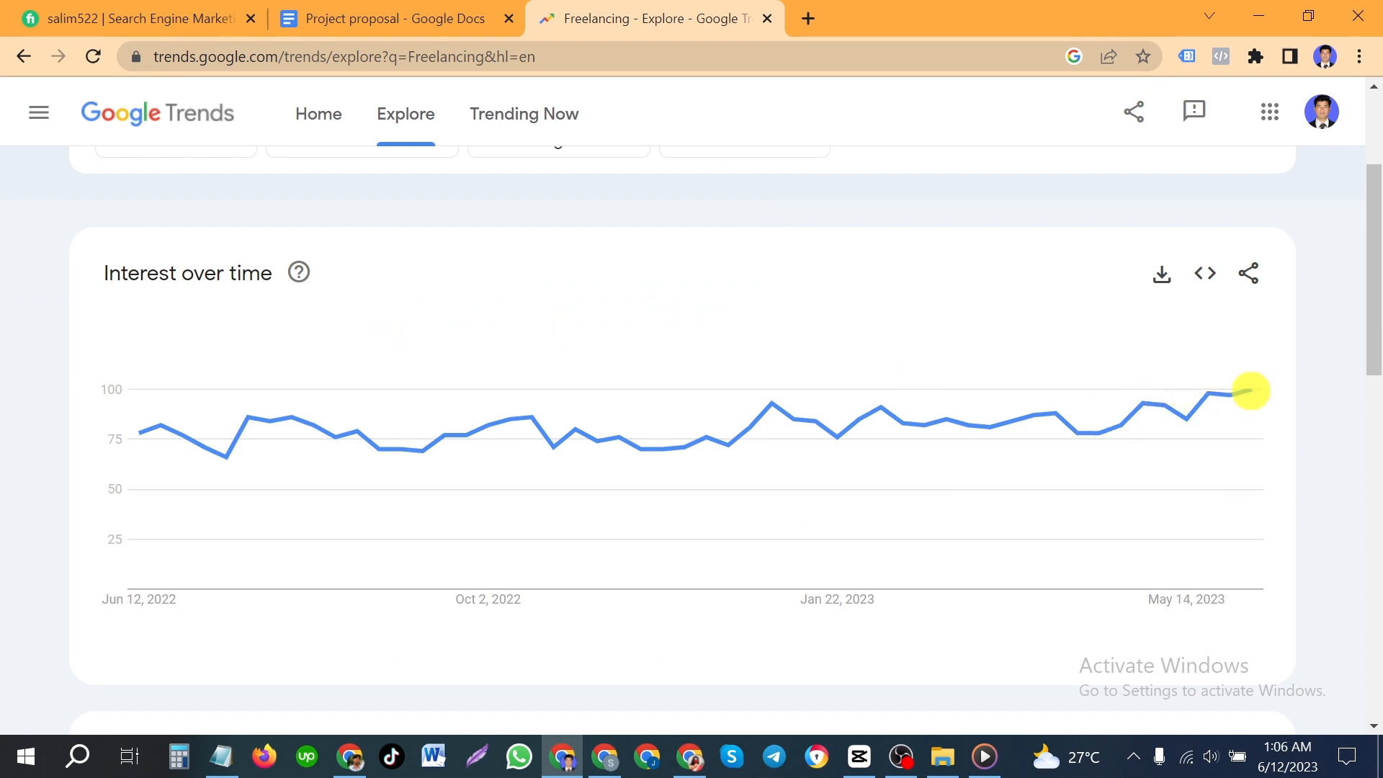
{"action": "mouse_move", "coordinate": [1253, 393]}
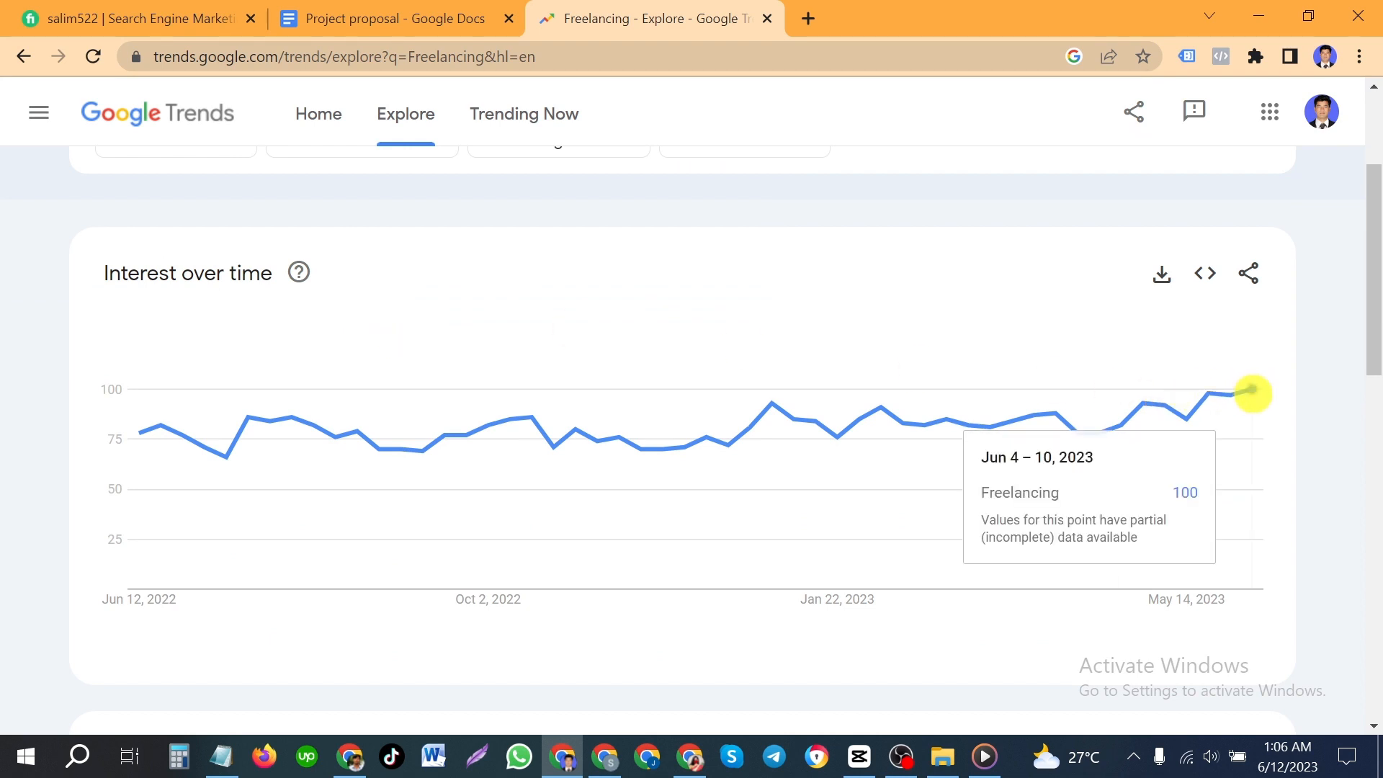
{"action": "scroll", "coordinate": [1224, 395], "scroll_direction": "up", "scroll_amount": 3}
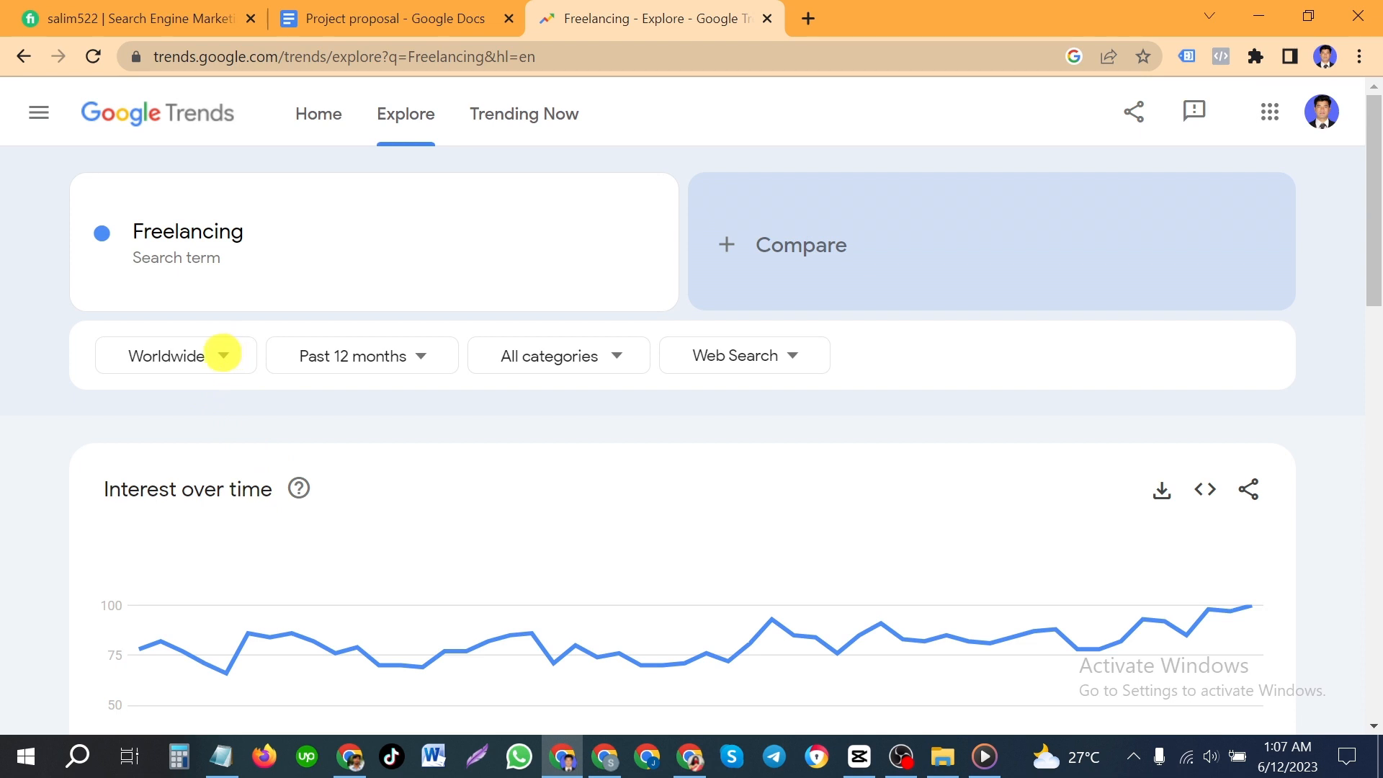
Filter the Freelancing search results by the region Bangladesh.
{"action": "left_click", "coordinate": [223, 354]}
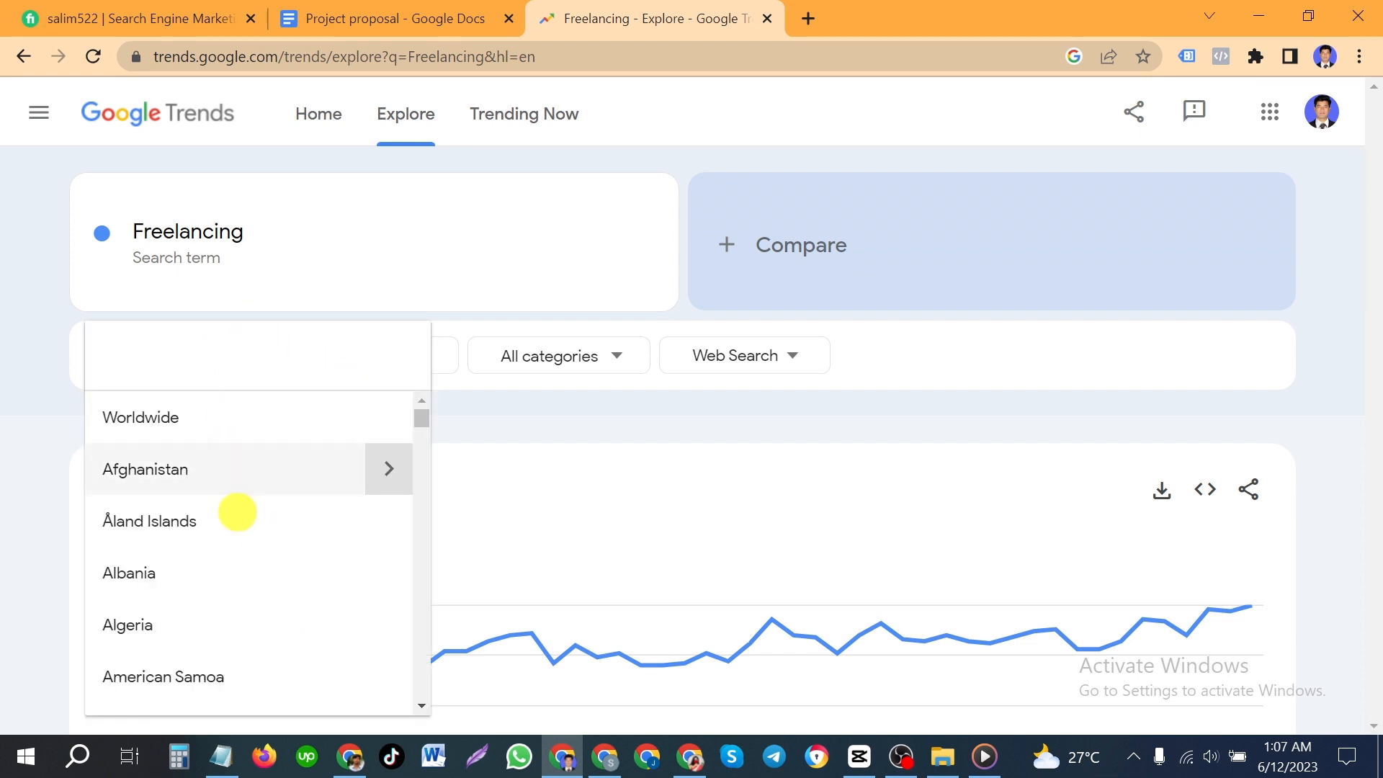
{"action": "scroll", "coordinate": [216, 511], "scroll_direction": "down", "scroll_amount": 3}
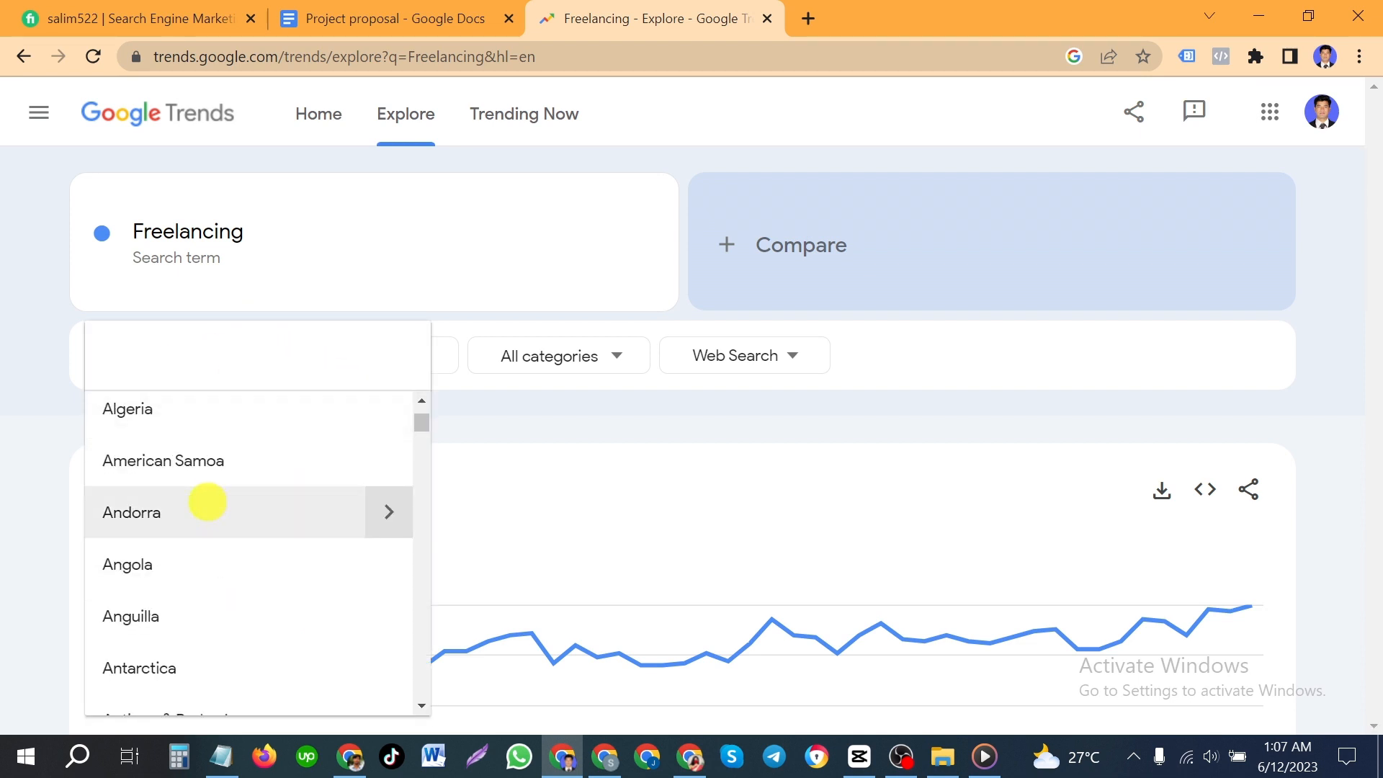
{"action": "scroll", "coordinate": [207, 502], "scroll_direction": "down", "scroll_amount": 8}
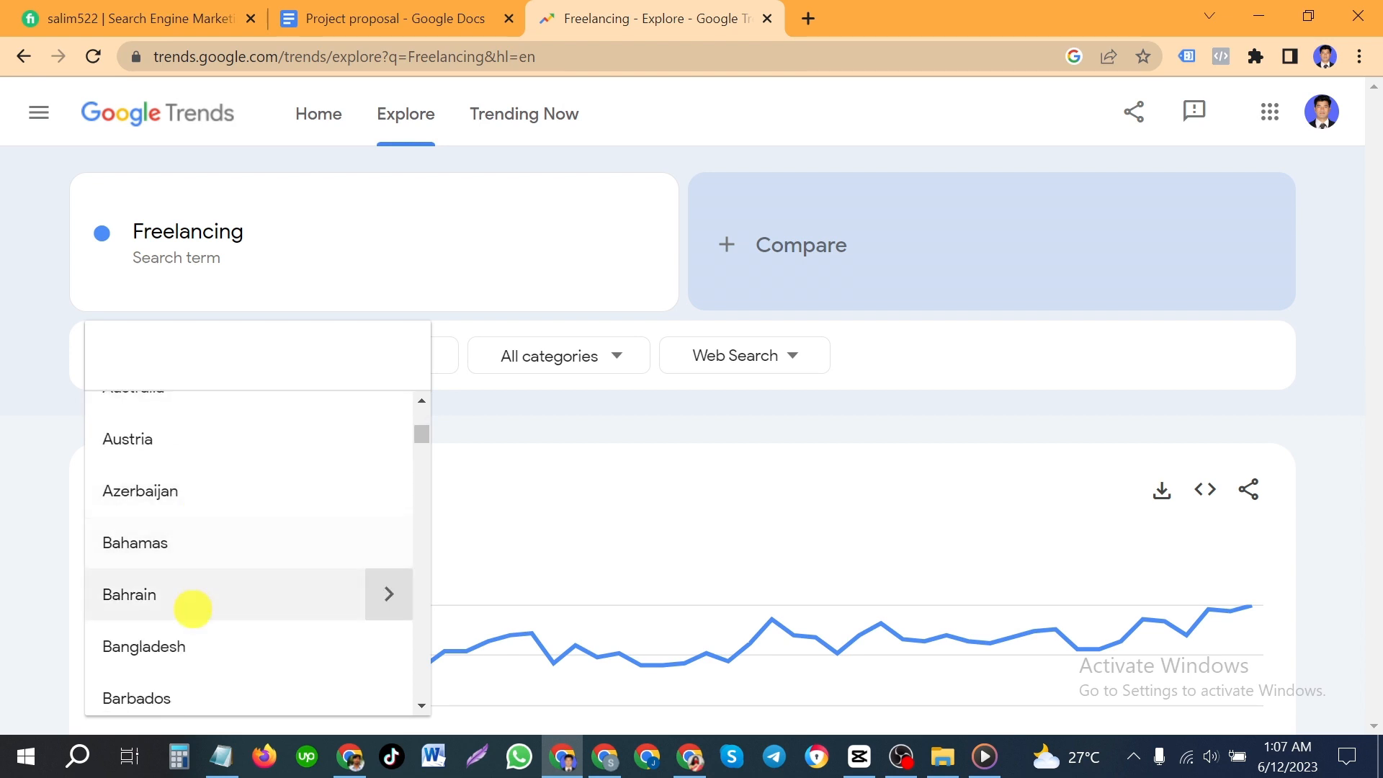
{"action": "left_click", "coordinate": [173, 646]}
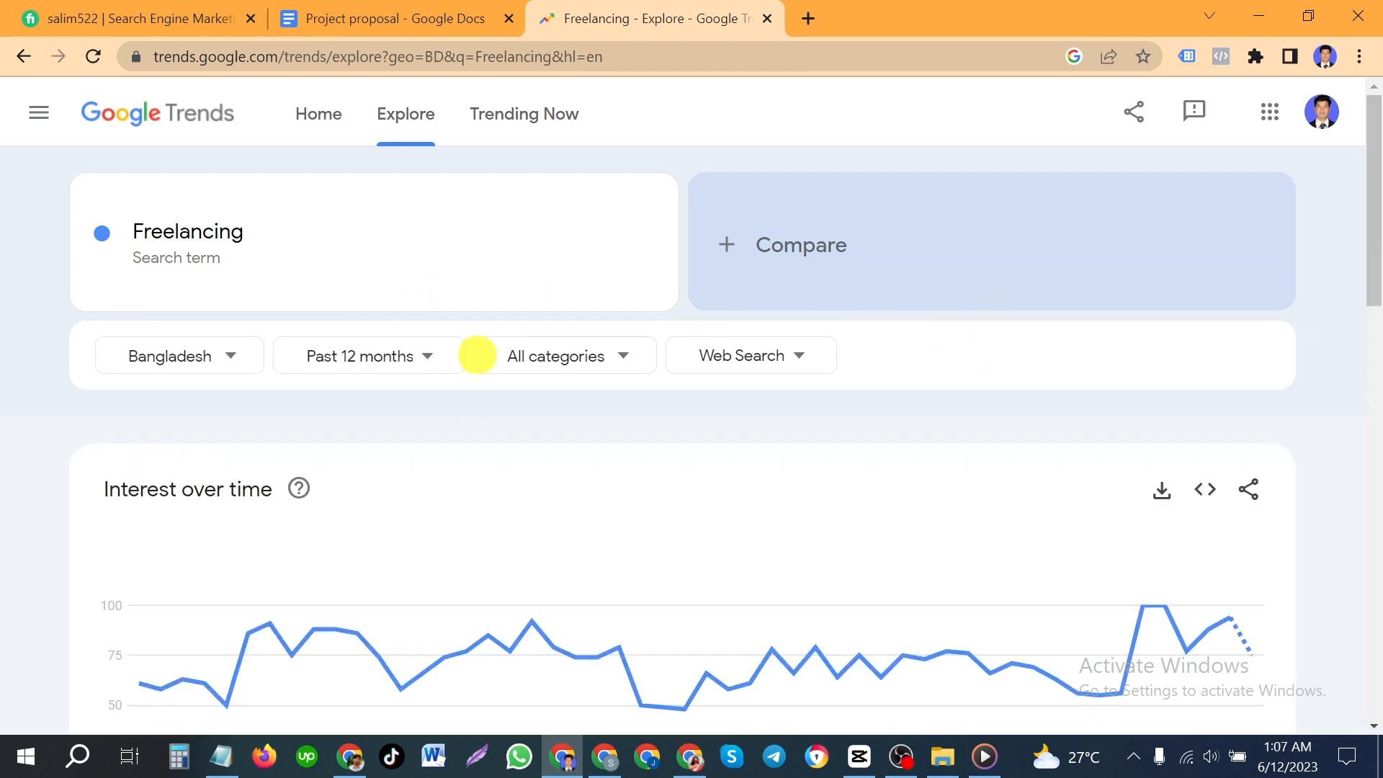
Examine the Interest over time chart for Freelancing in Bangladesh, including the peak in the most recent months.
{"action": "scroll", "coordinate": [871, 478], "scroll_direction": "down", "scroll_amount": 3}
{"action": "mouse_move", "coordinate": [1157, 468]}
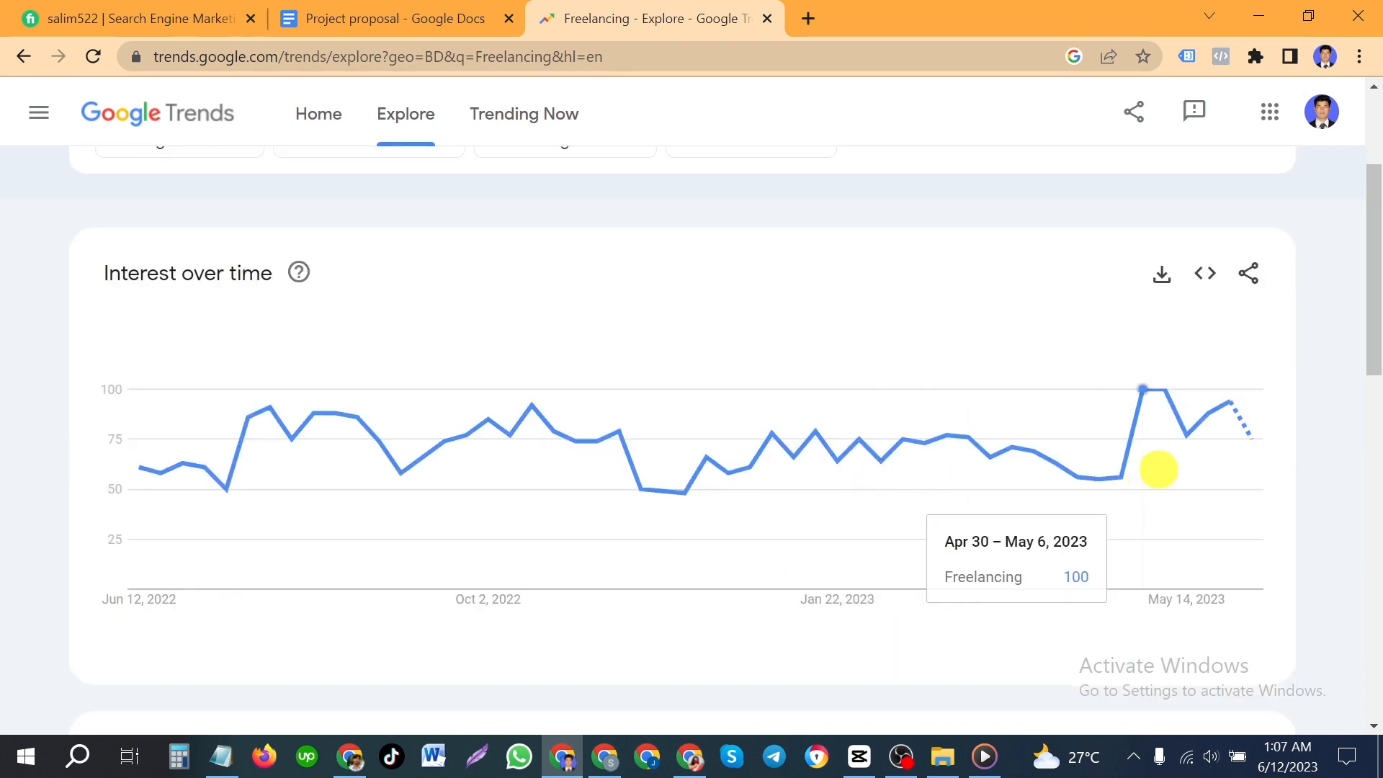
{"action": "scroll", "coordinate": [787, 401], "scroll_direction": "up", "scroll_amount": 3}
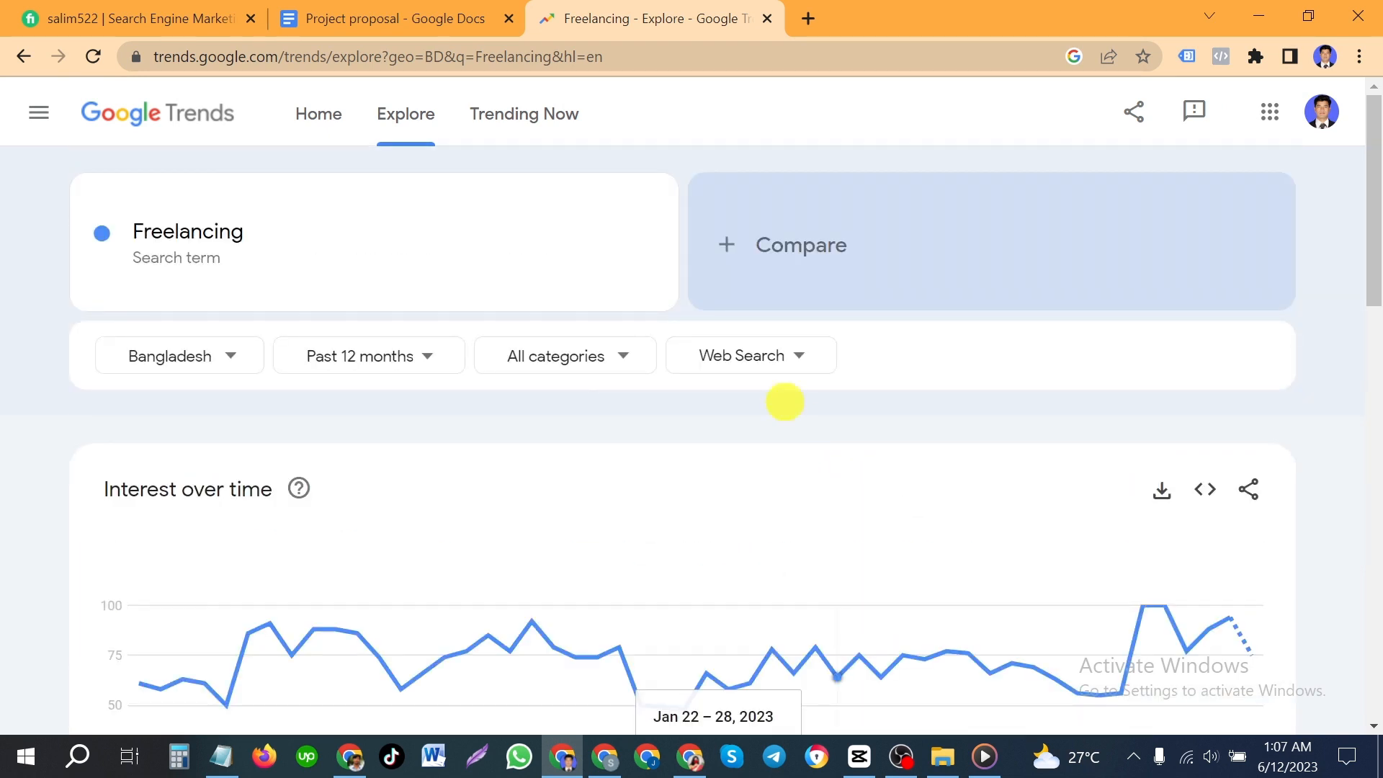
{"action": "scroll", "coordinate": [1065, 527], "scroll_direction": "down", "scroll_amount": 2}
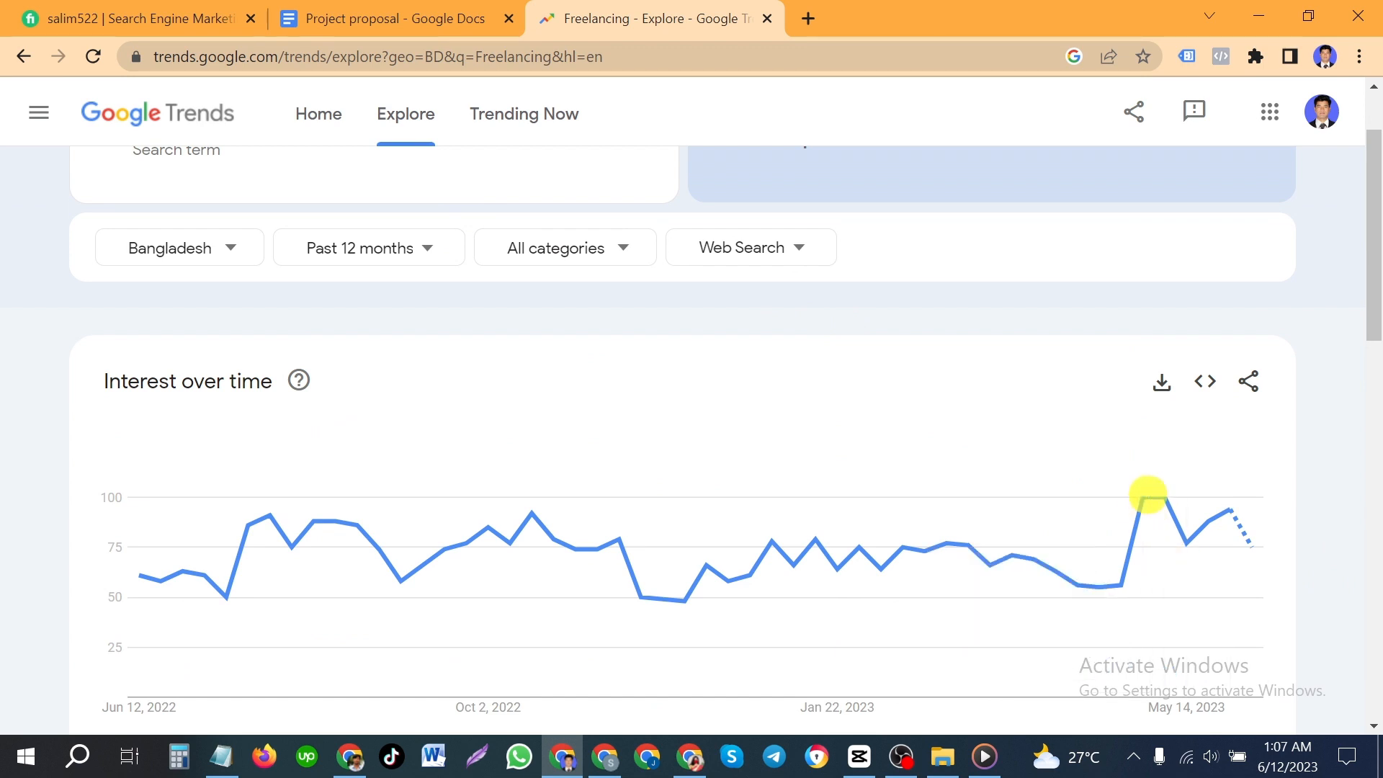
{"action": "mouse_move", "coordinate": [1150, 508]}
{"action": "scroll", "coordinate": [386, 401], "scroll_direction": "up", "scroll_amount": 1}
{"action": "scroll", "coordinate": [541, 389], "scroll_direction": "down", "scroll_amount": 4}
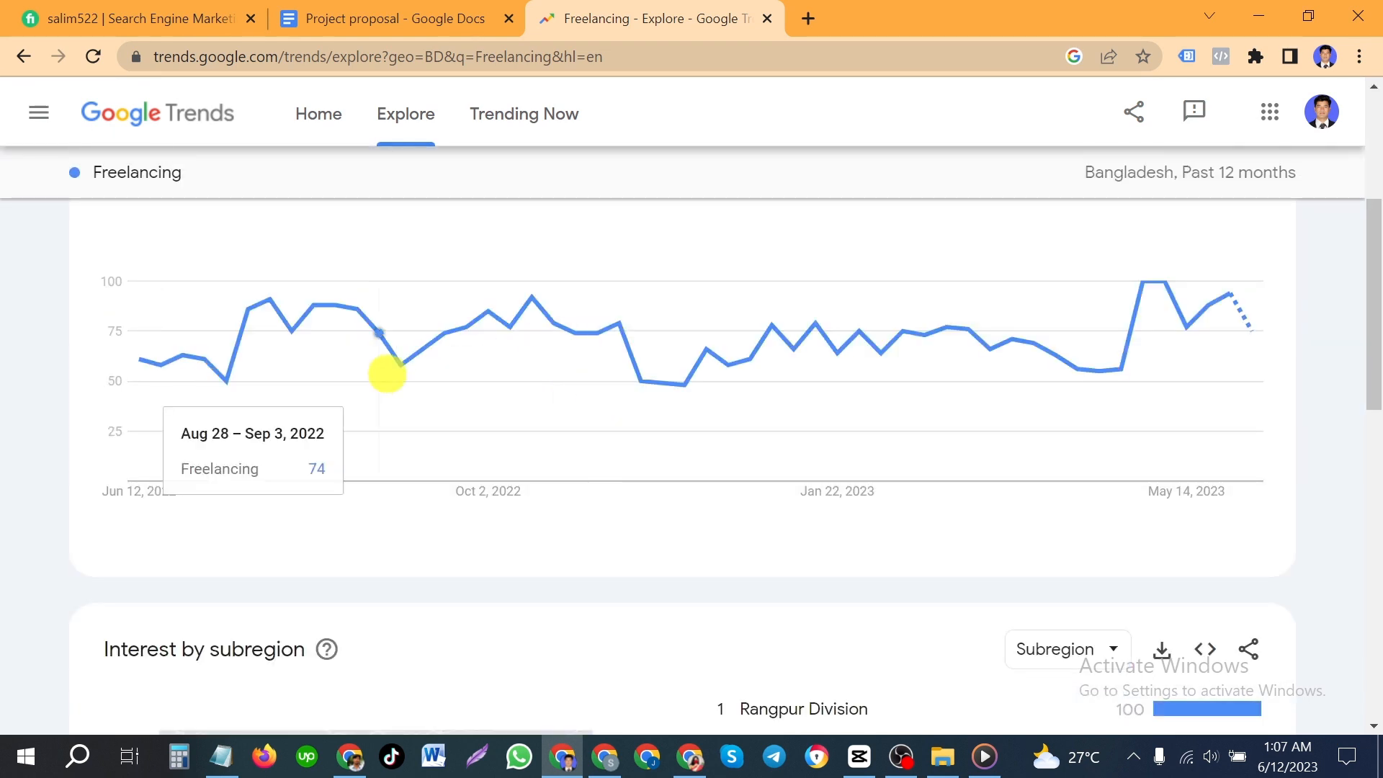
{"action": "scroll", "coordinate": [602, 417], "scroll_direction": "up", "scroll_amount": 5}
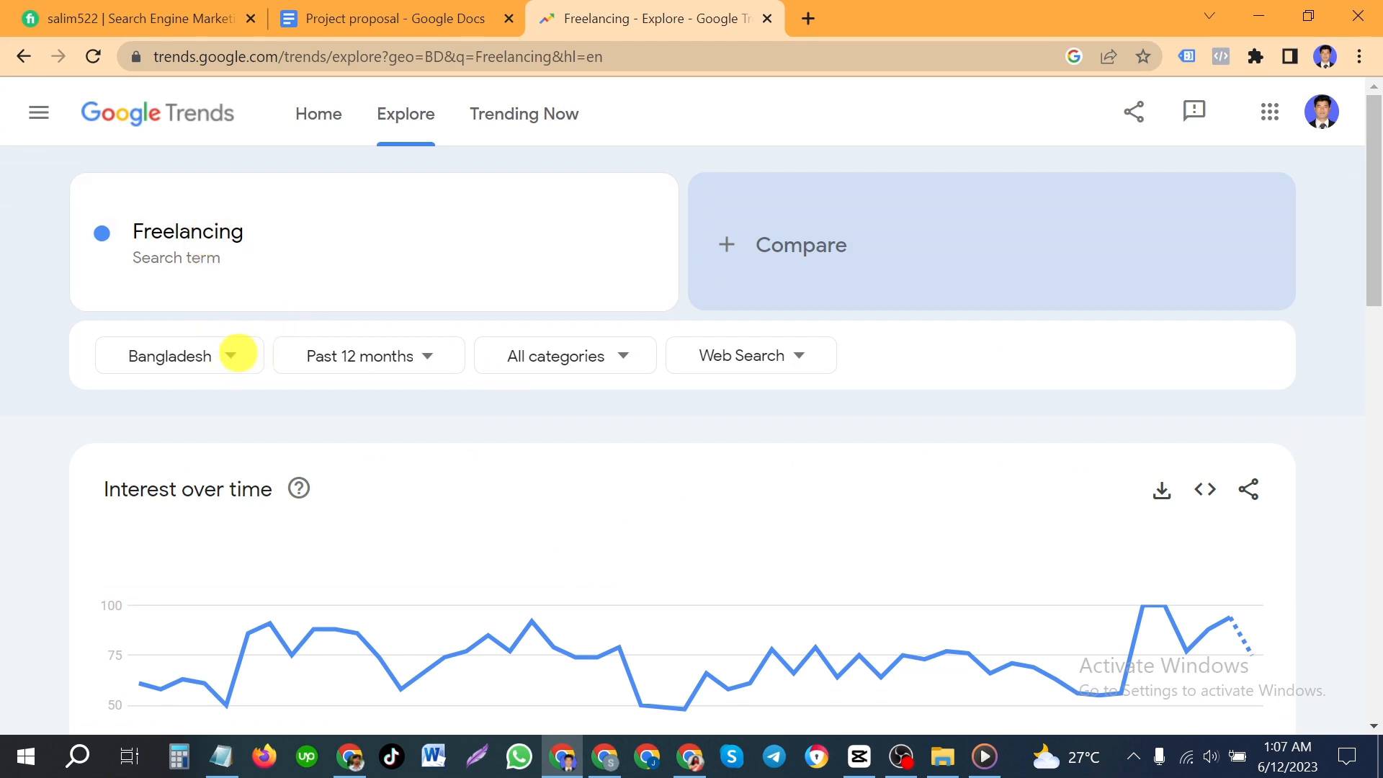
{"action": "left_click", "coordinate": [231, 353]}
{"action": "left_click", "coordinate": [395, 210]}
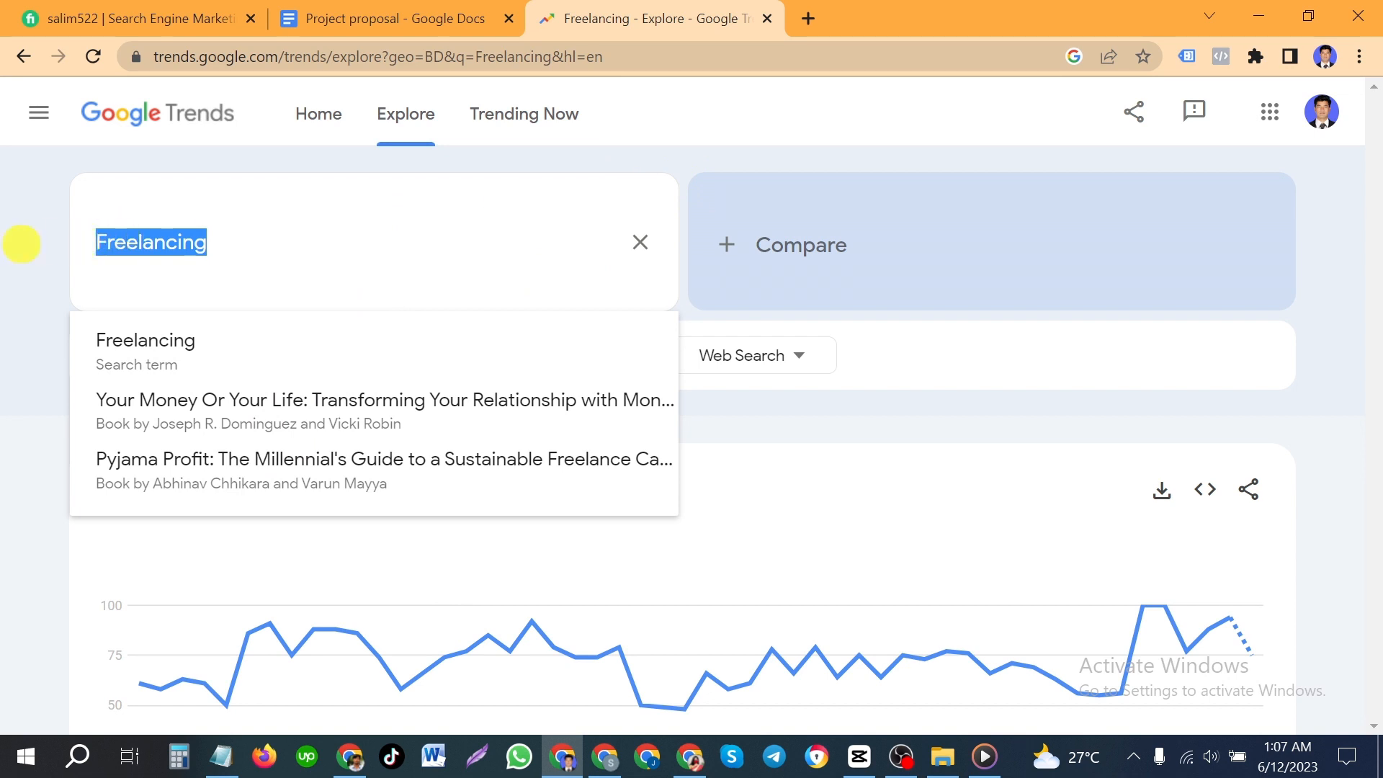
{"action": "left_click", "coordinate": [17, 243]}
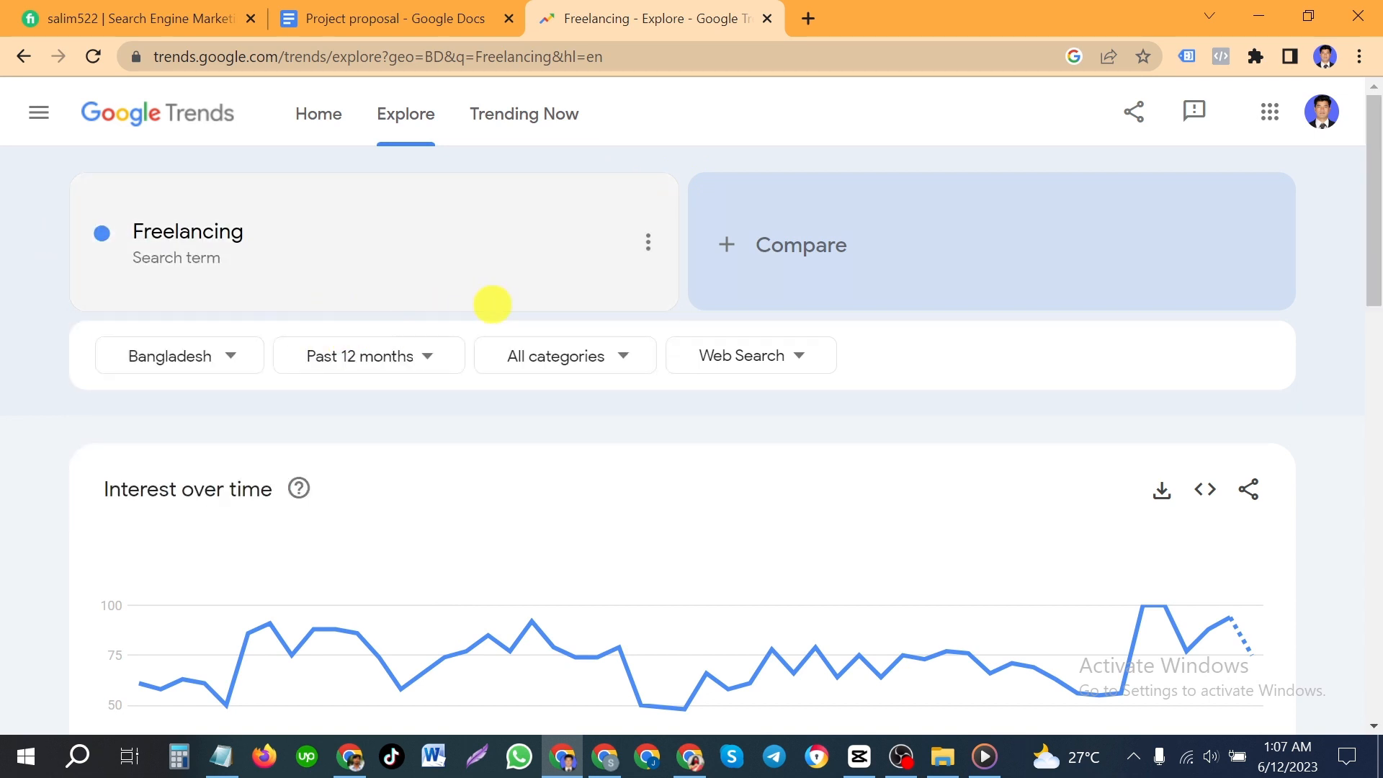
Change the region filter for the Freelancing search term to United States.
{"action": "scroll", "coordinate": [492, 303], "scroll_direction": "down", "scroll_amount": 1}
{"action": "left_click", "coordinate": [229, 245]}
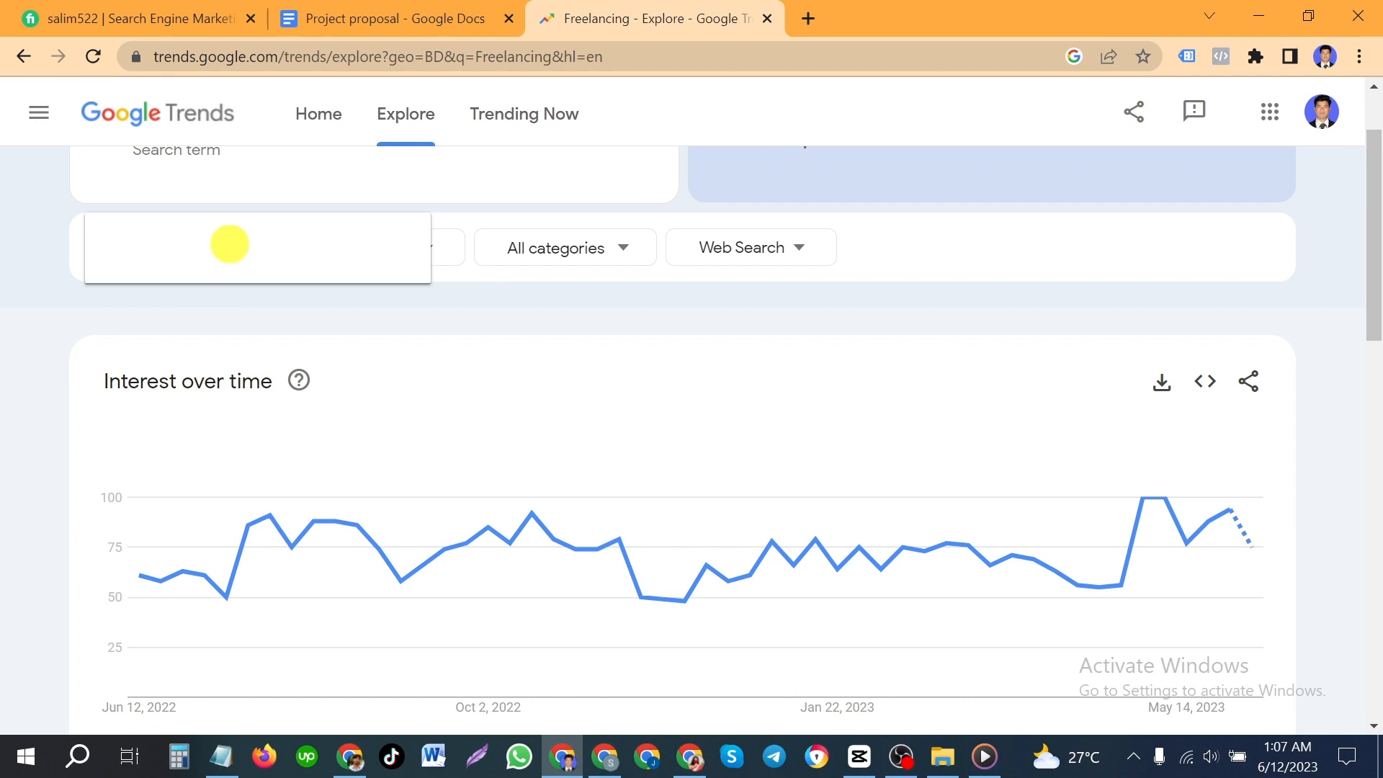
{"action": "scroll", "coordinate": [217, 381], "scroll_direction": "down", "scroll_amount": 4}
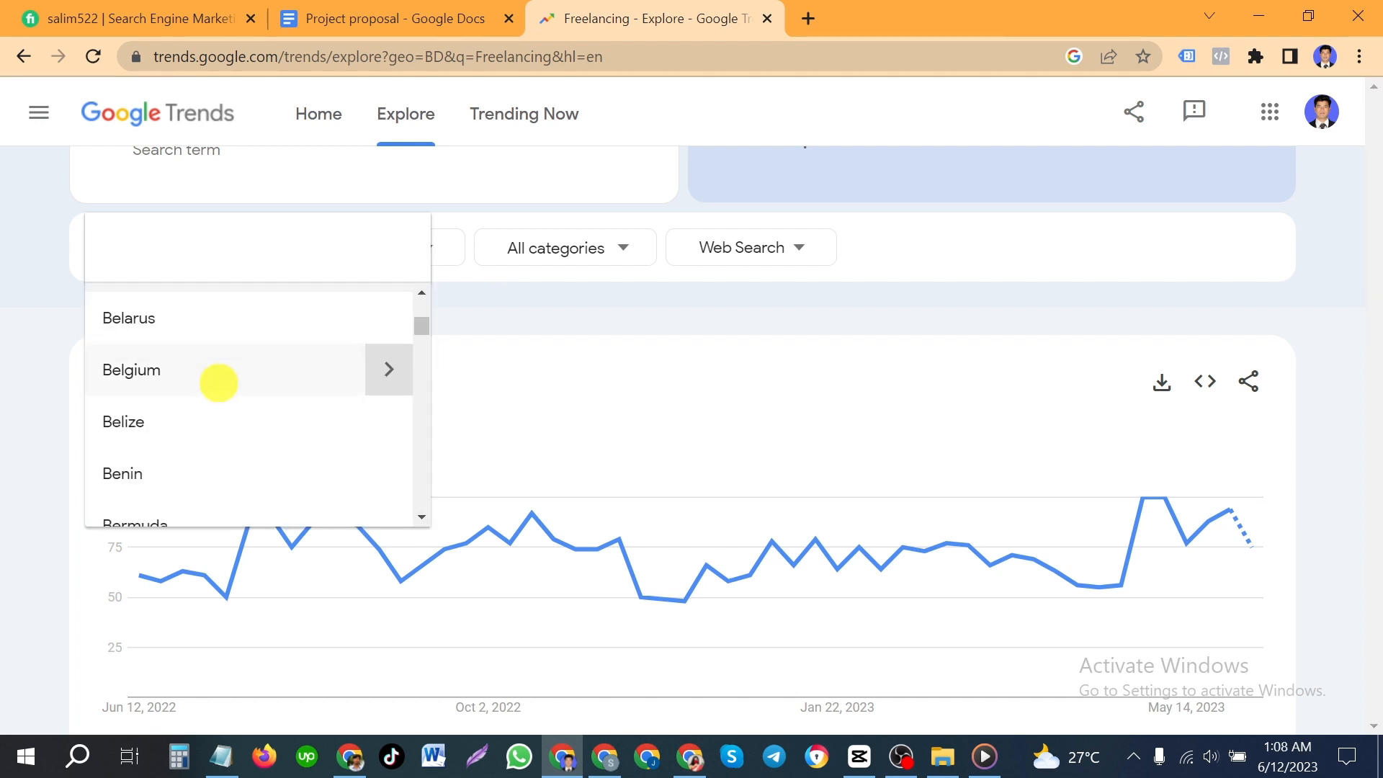
{"action": "scroll", "coordinate": [218, 382], "scroll_direction": "down", "scroll_amount": 10}
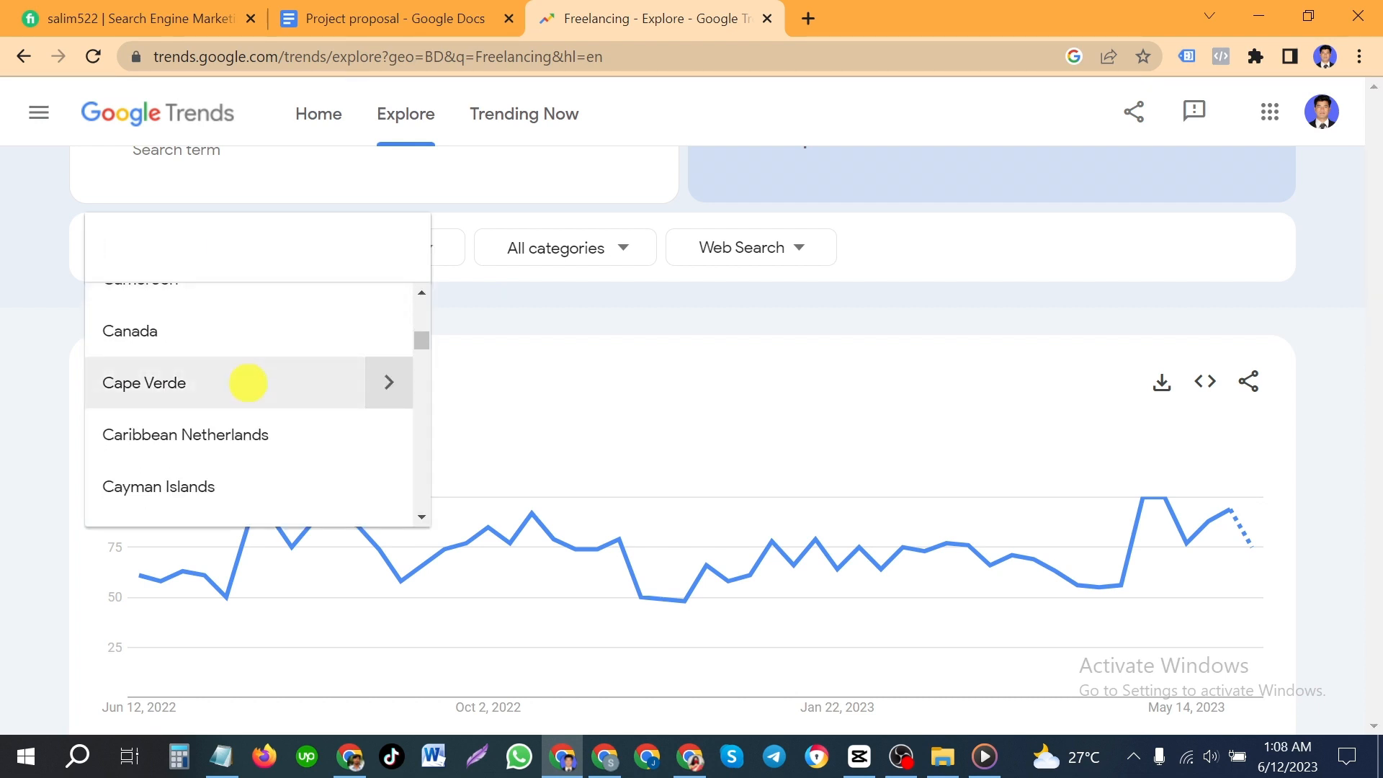
{"action": "scroll", "coordinate": [249, 383], "scroll_direction": "down", "scroll_amount": 15}
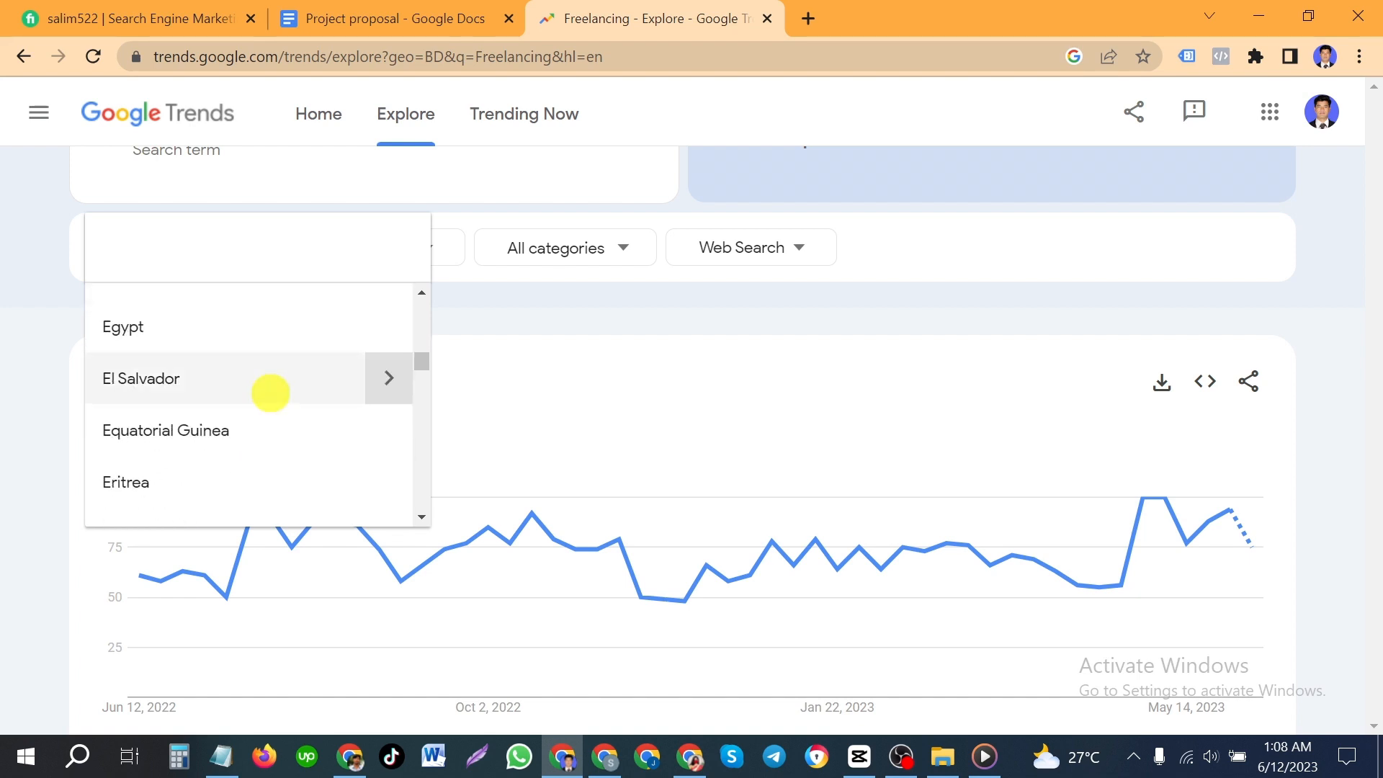
{"action": "scroll", "coordinate": [270, 392], "scroll_direction": "down", "scroll_amount": 15}
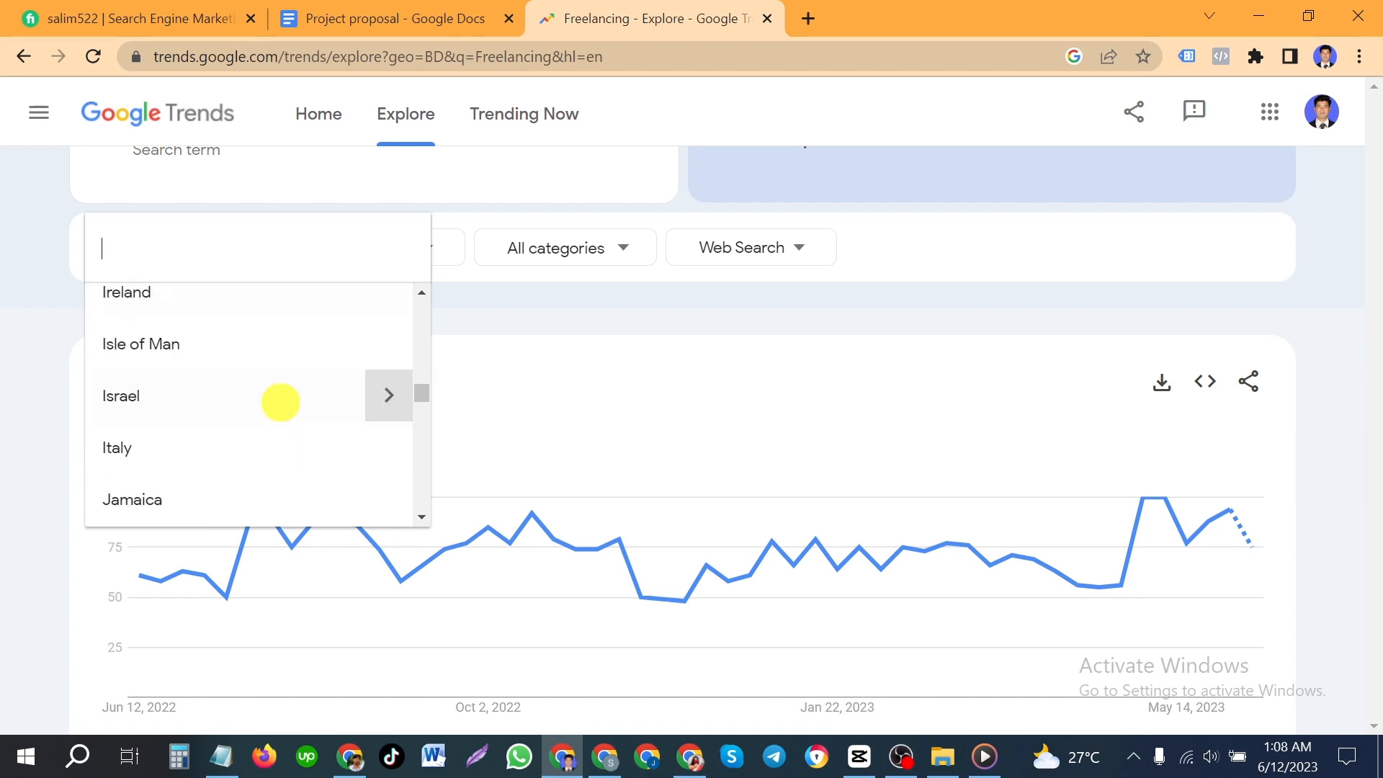
{"action": "scroll", "coordinate": [280, 402], "scroll_direction": "down", "scroll_amount": 15}
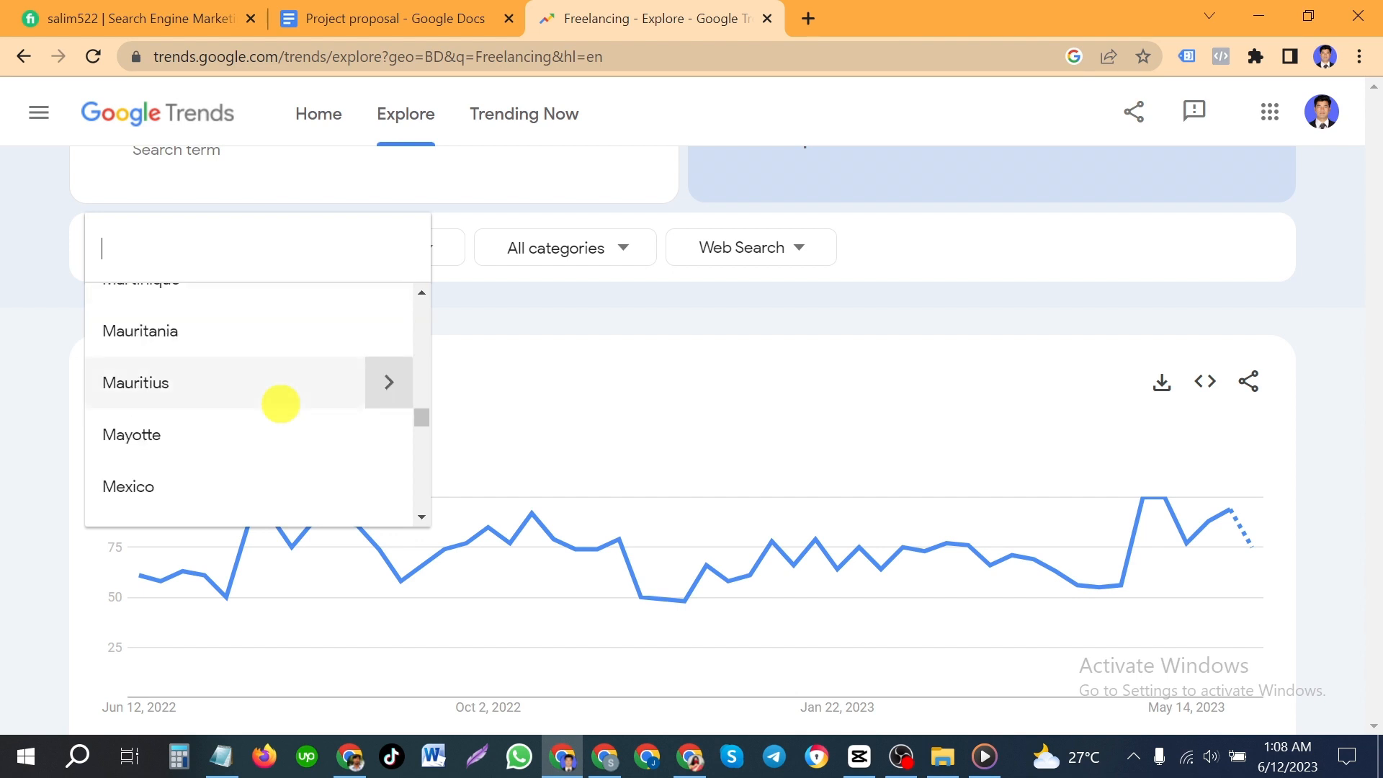
{"action": "scroll", "coordinate": [280, 403], "scroll_direction": "down", "scroll_amount": 15}
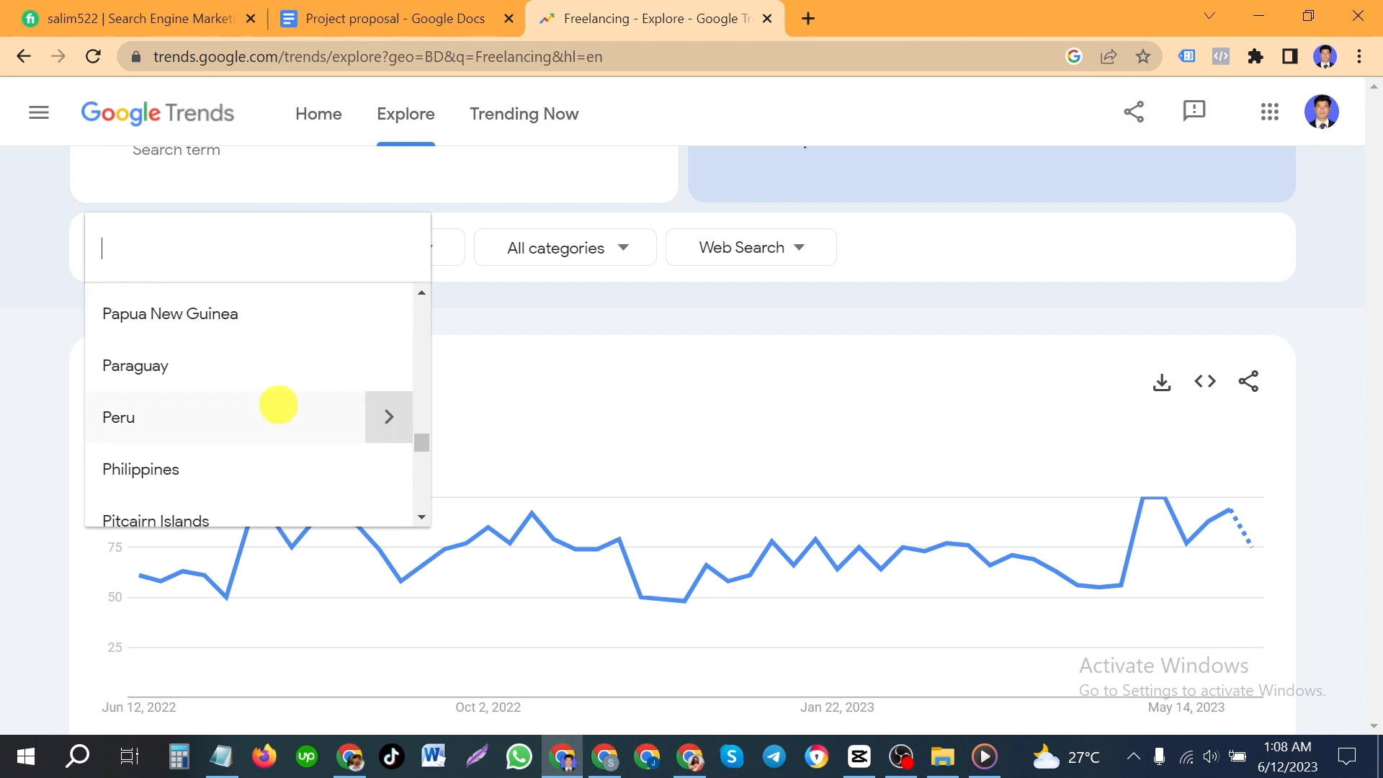
{"action": "scroll", "coordinate": [278, 405], "scroll_direction": "down", "scroll_amount": 12}
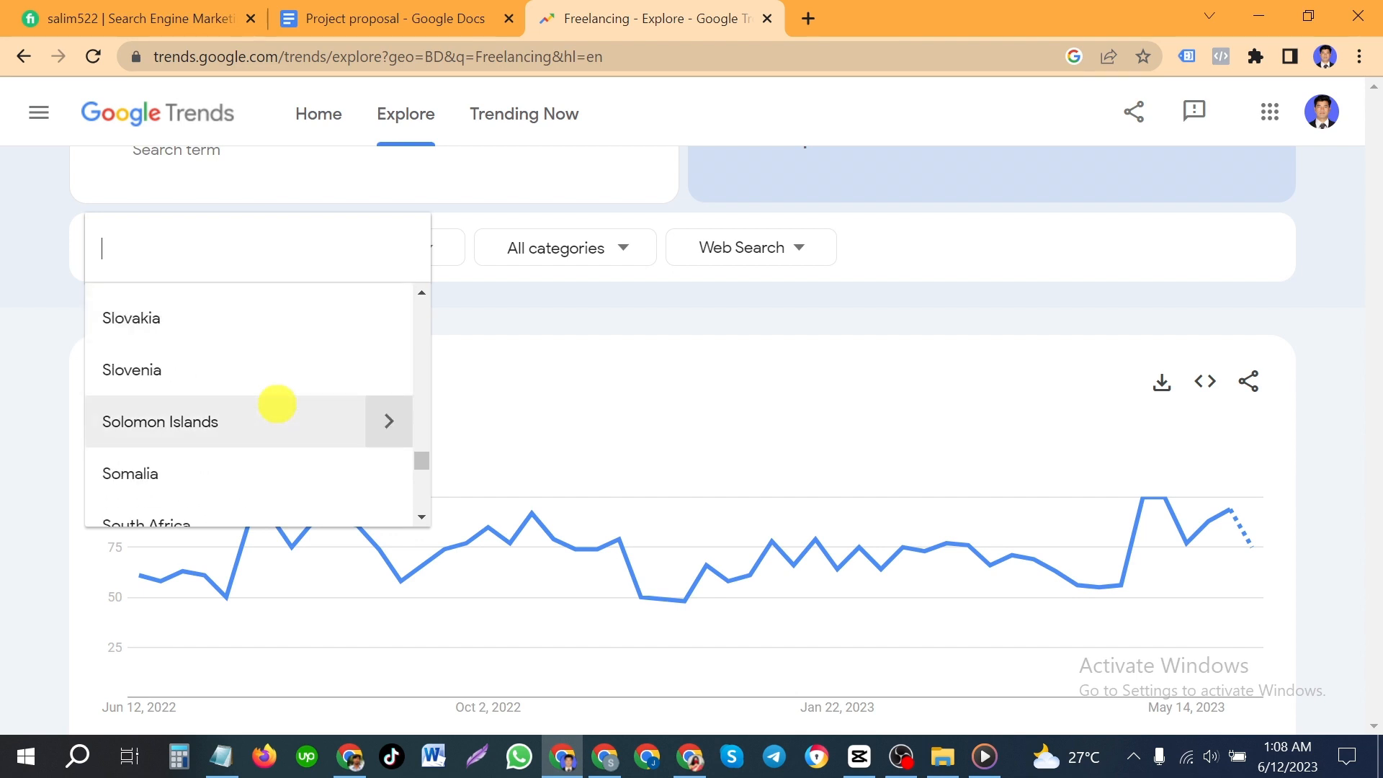
{"action": "scroll", "coordinate": [277, 404], "scroll_direction": "down", "scroll_amount": 8}
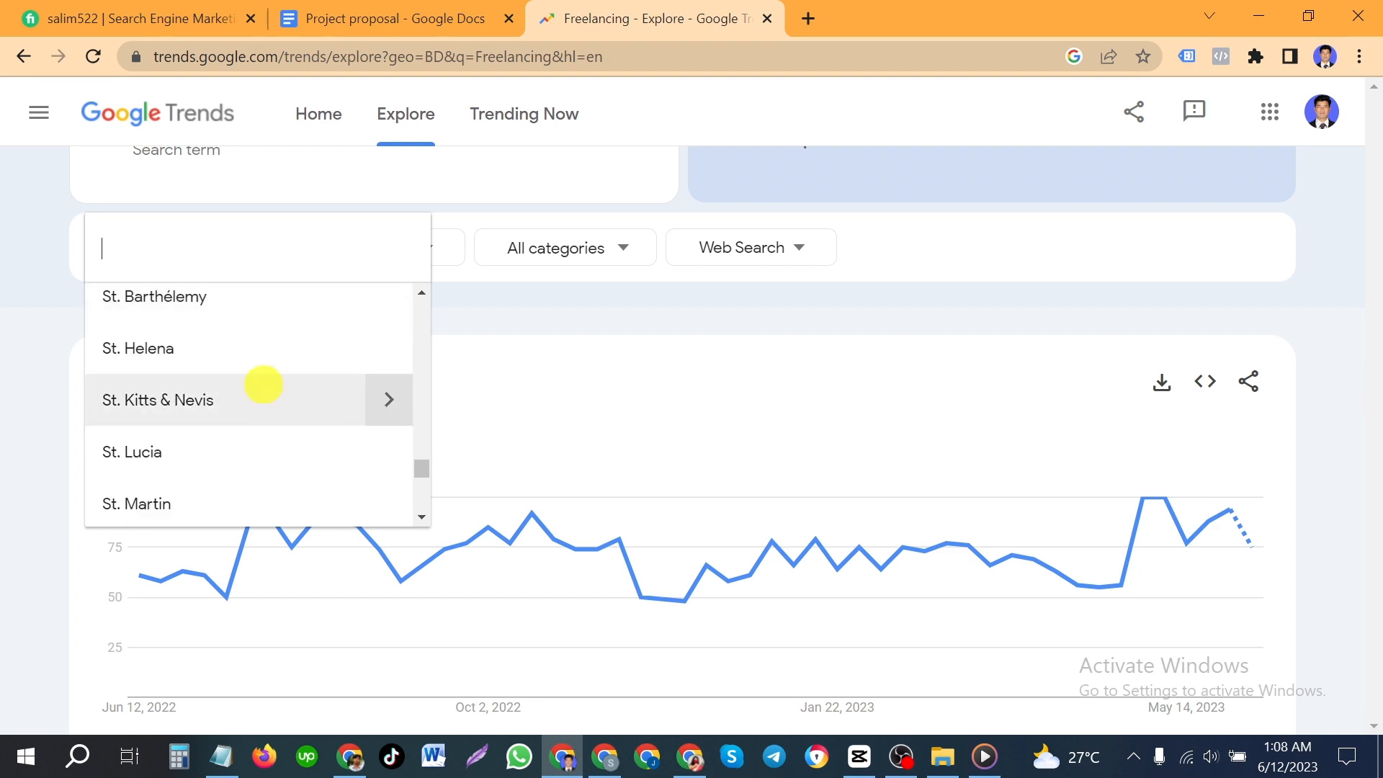
{"action": "scroll", "coordinate": [263, 386], "scroll_direction": "down", "scroll_amount": 20}
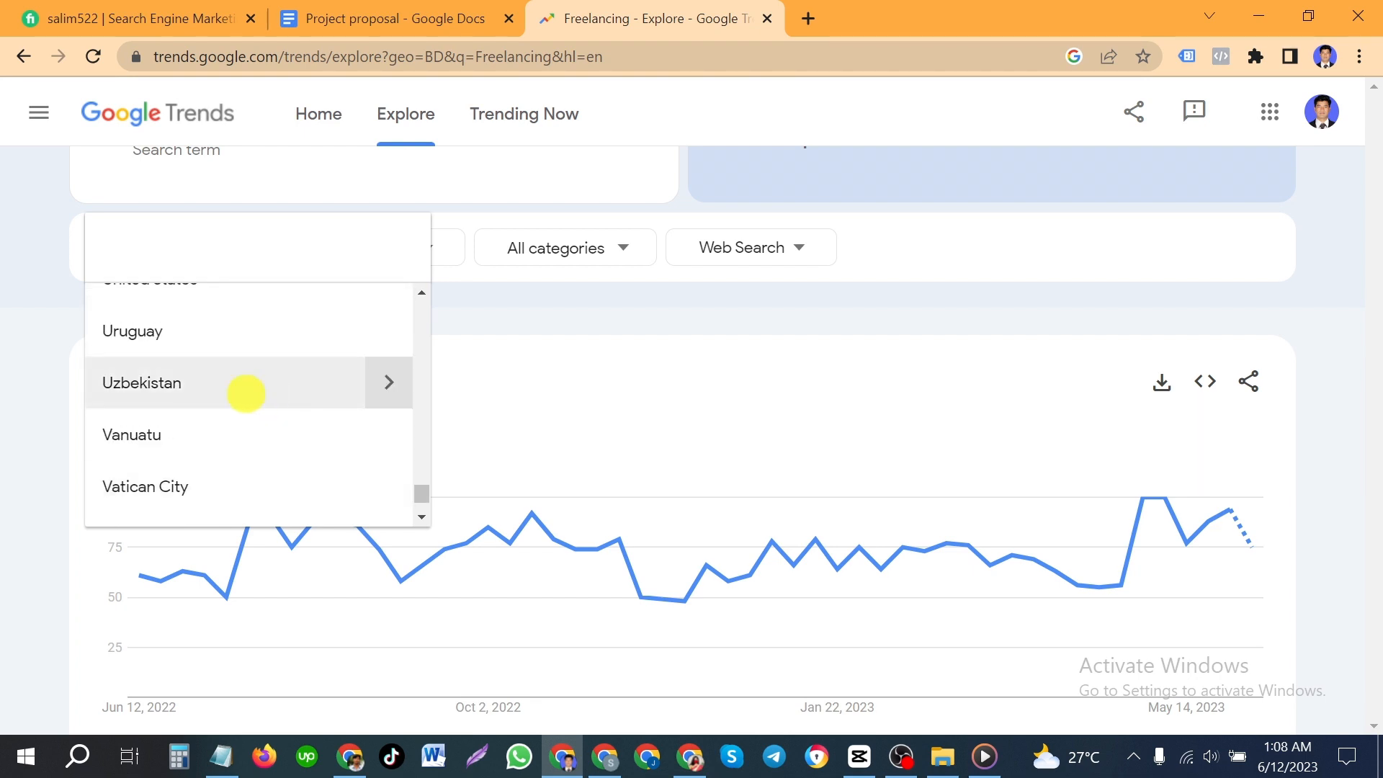
{"action": "scroll", "coordinate": [246, 393], "scroll_direction": "up", "scroll_amount": 6}
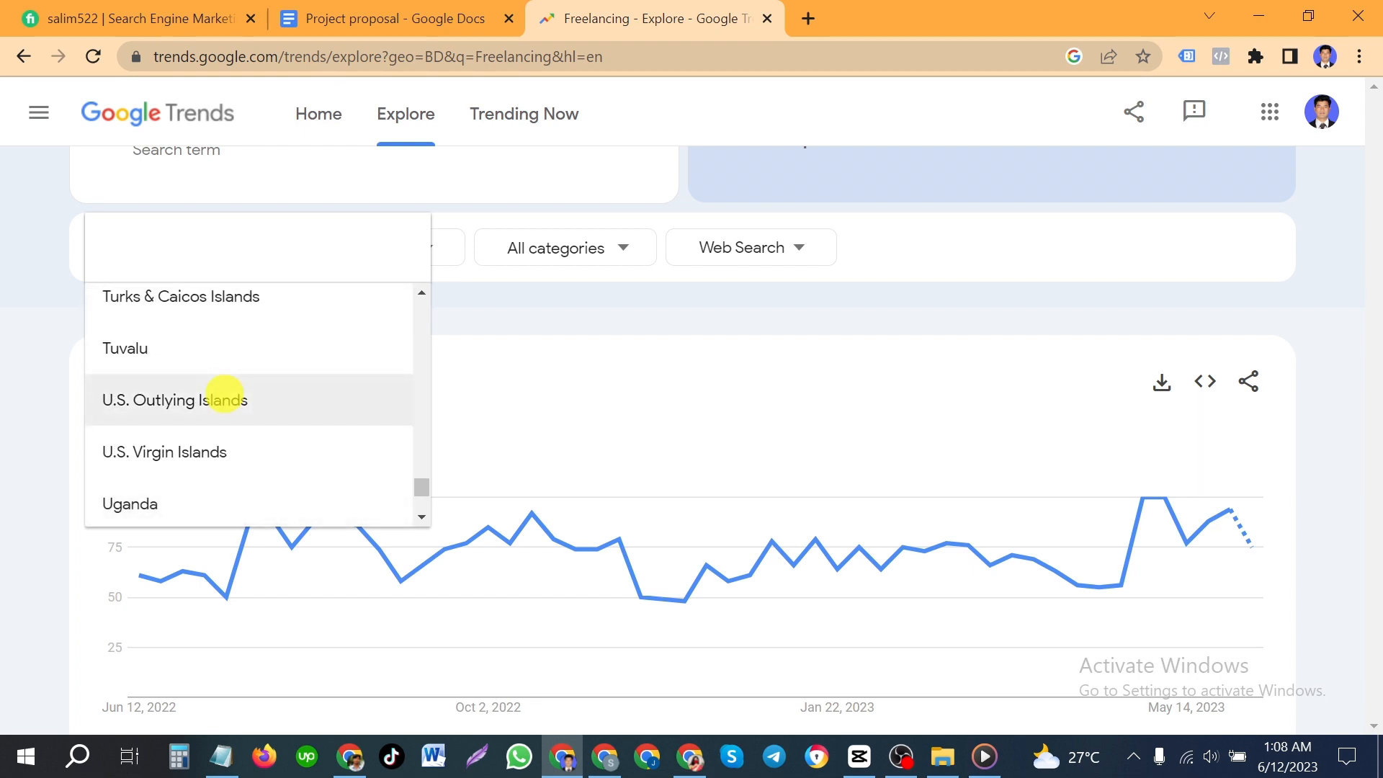
{"action": "scroll", "coordinate": [211, 389], "scroll_direction": "up", "scroll_amount": 4}
{"action": "scroll", "coordinate": [211, 390], "scroll_direction": "down", "scroll_amount": 4}
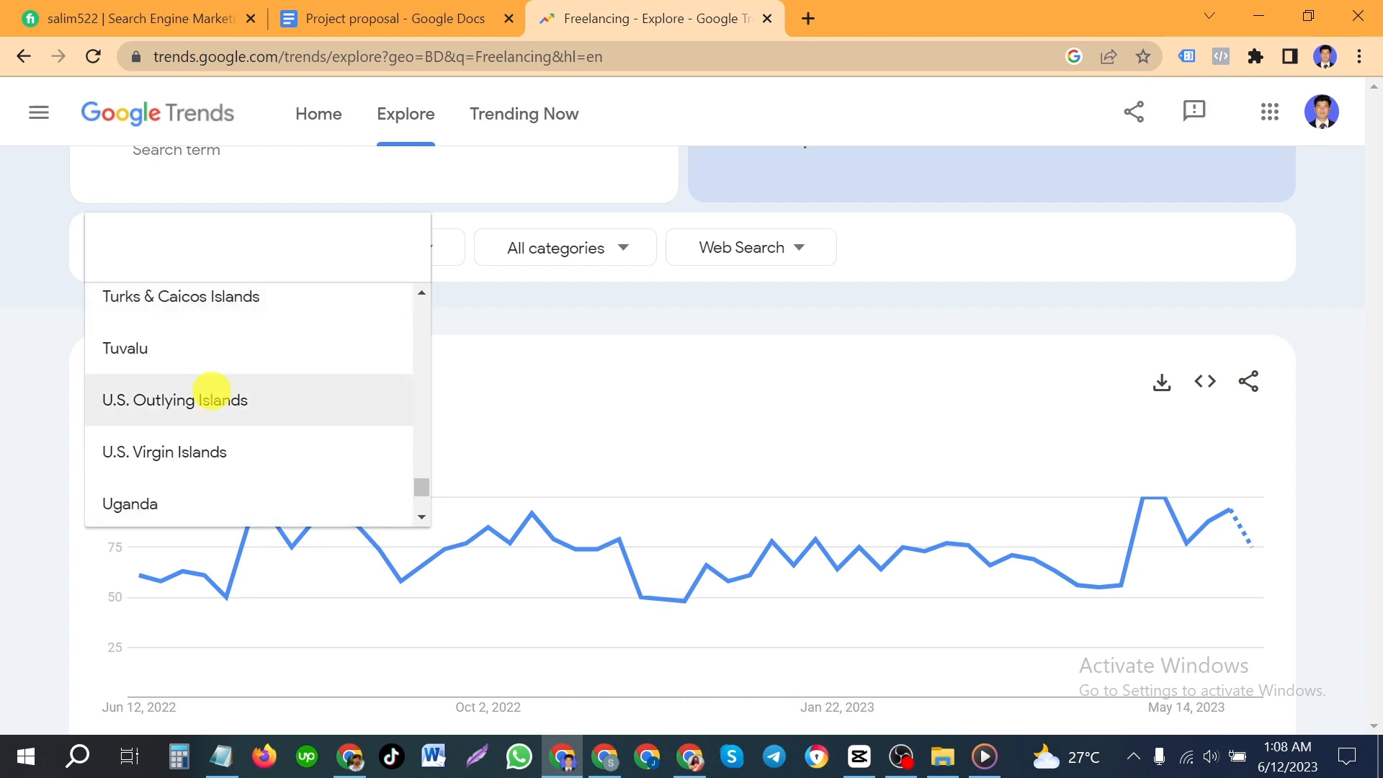
{"action": "scroll", "coordinate": [223, 386], "scroll_direction": "down", "scroll_amount": 2}
{"action": "scroll", "coordinate": [232, 387], "scroll_direction": "down", "scroll_amount": 4}
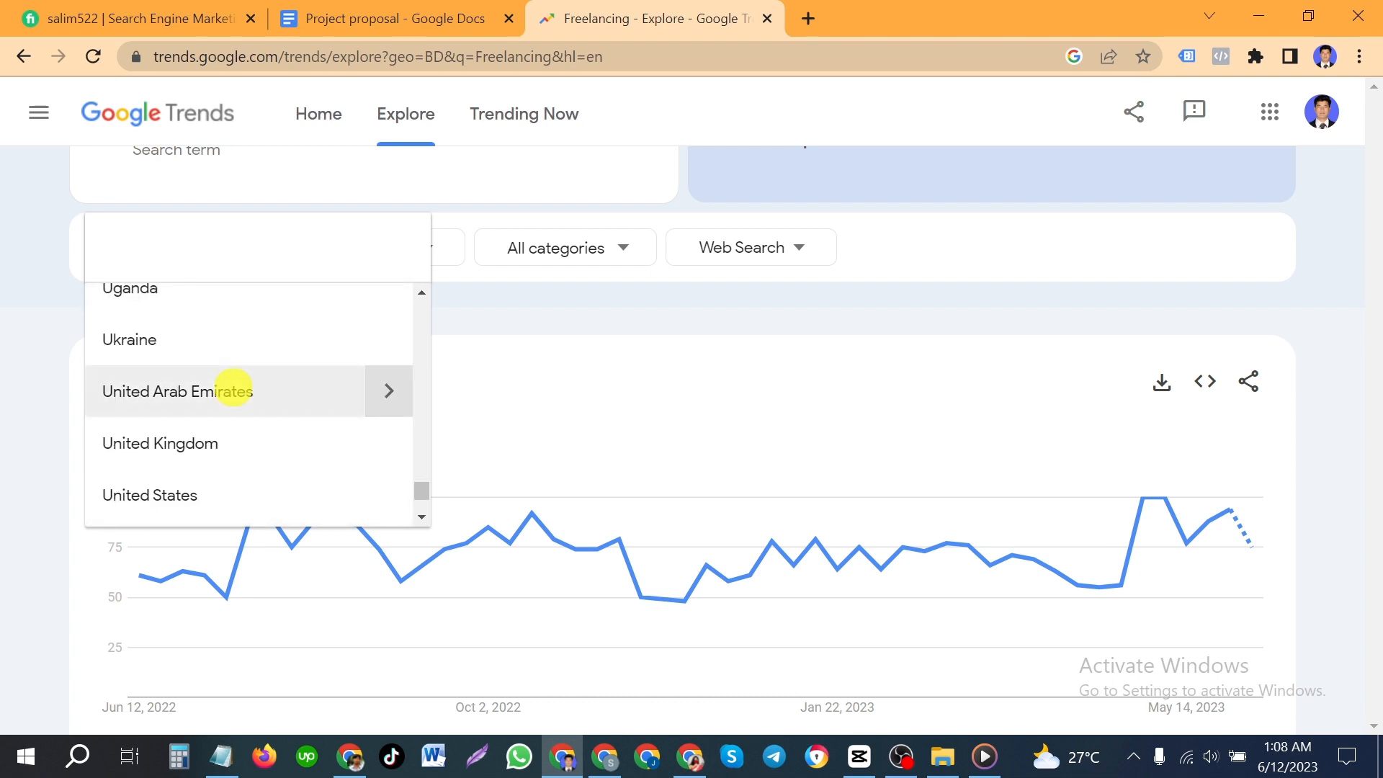
{"action": "left_click", "coordinate": [146, 386]}
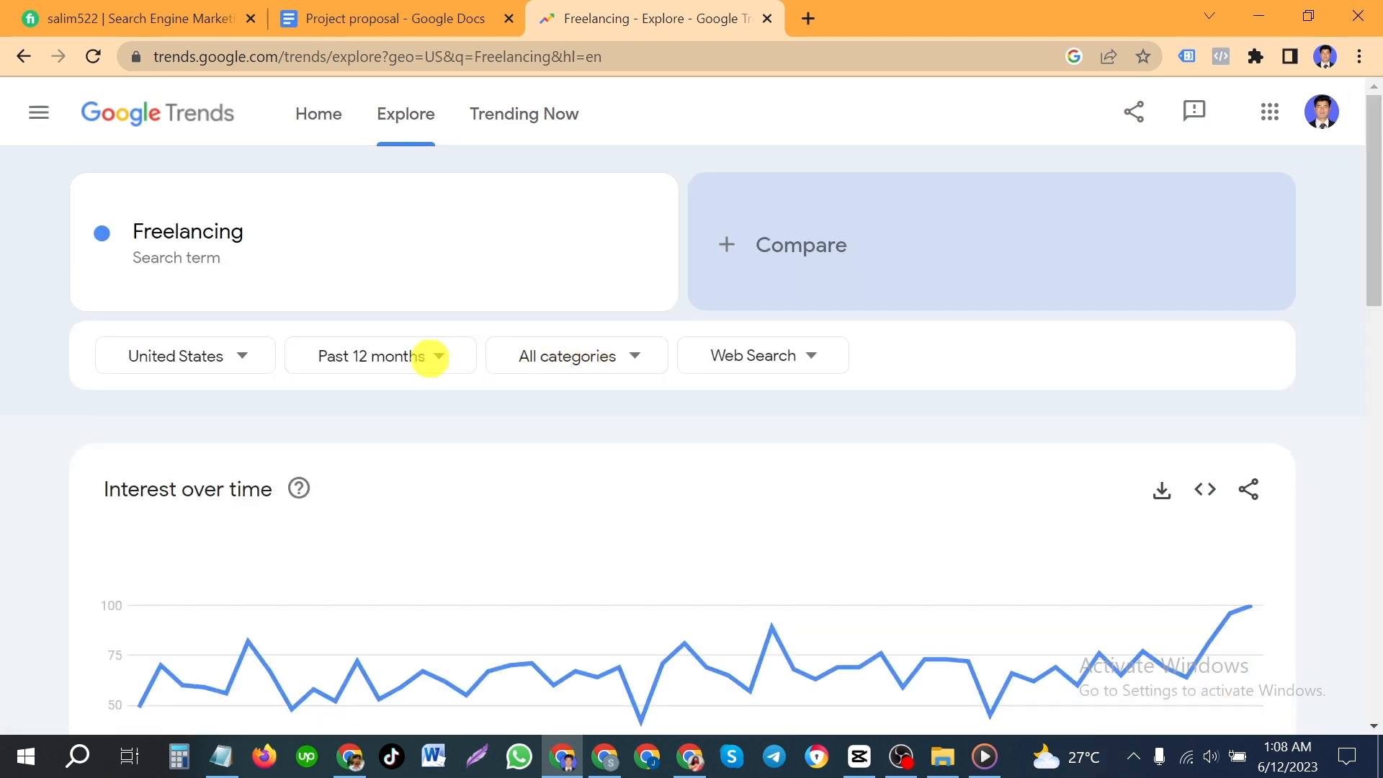
Examine the Interest over time chart for Freelancing in the United States, including its rise at the most recent data points.
{"action": "scroll", "coordinate": [430, 357], "scroll_direction": "down", "scroll_amount": 3}
{"action": "scroll", "coordinate": [1040, 340], "scroll_direction": "up", "scroll_amount": 3}
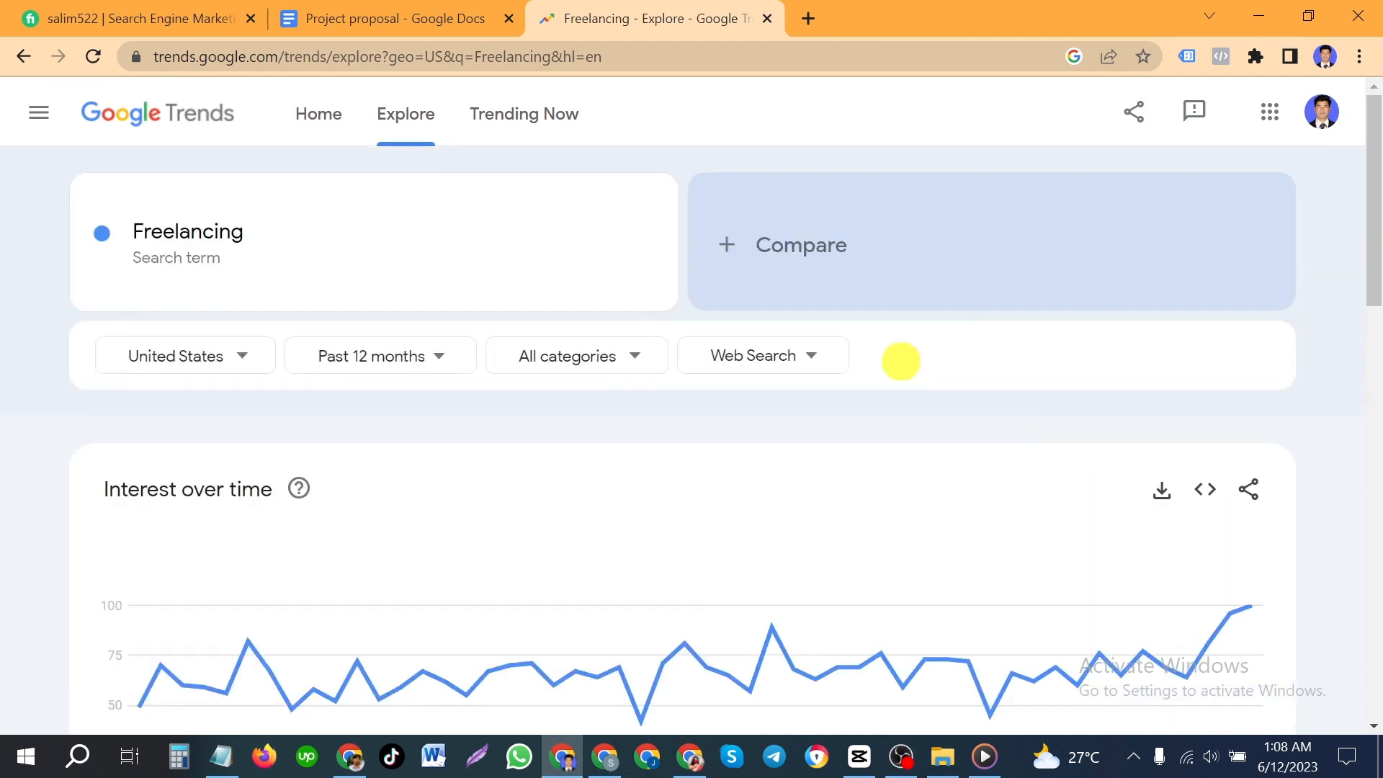
{"action": "scroll", "coordinate": [627, 355], "scroll_direction": "down", "scroll_amount": 2}
{"action": "mouse_move", "coordinate": [1243, 518]}
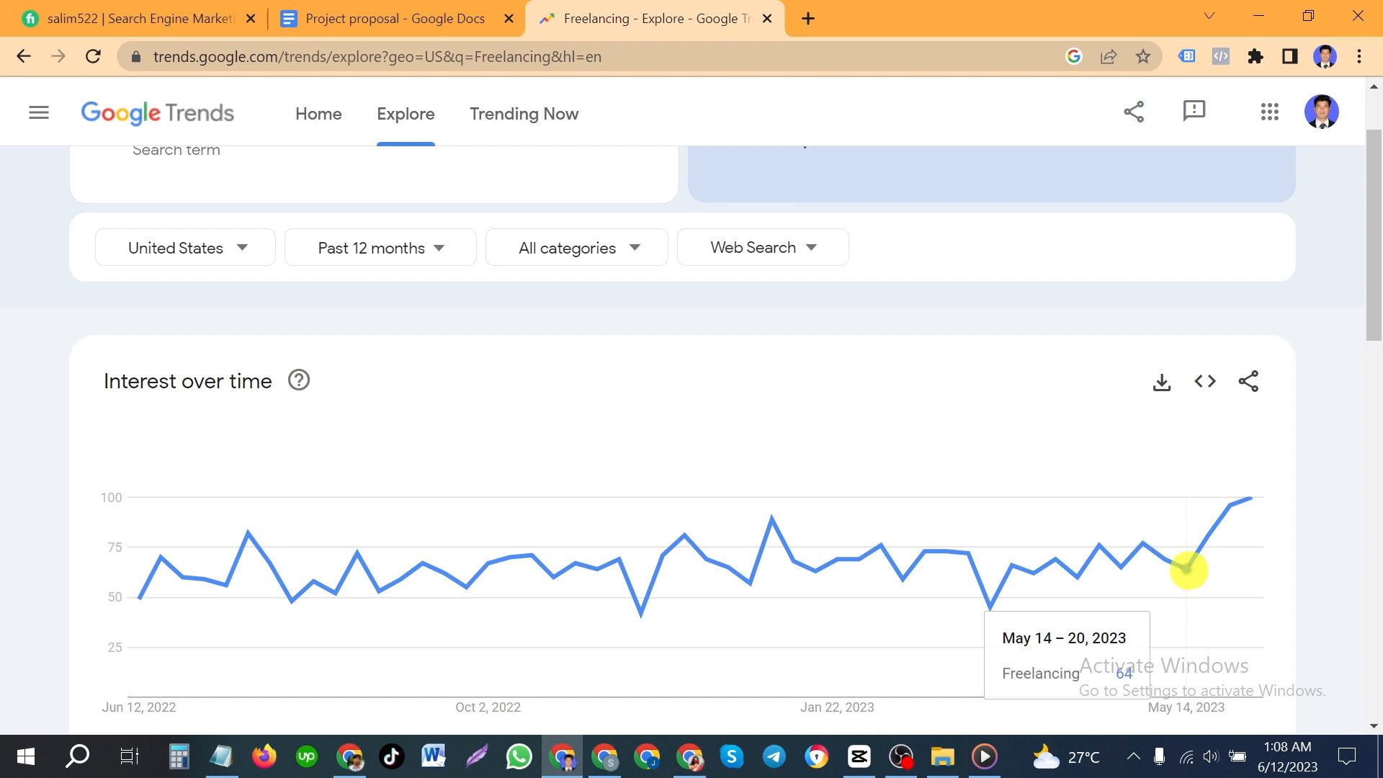
{"action": "scroll", "coordinate": [602, 361], "scroll_direction": "up", "scroll_amount": 2}
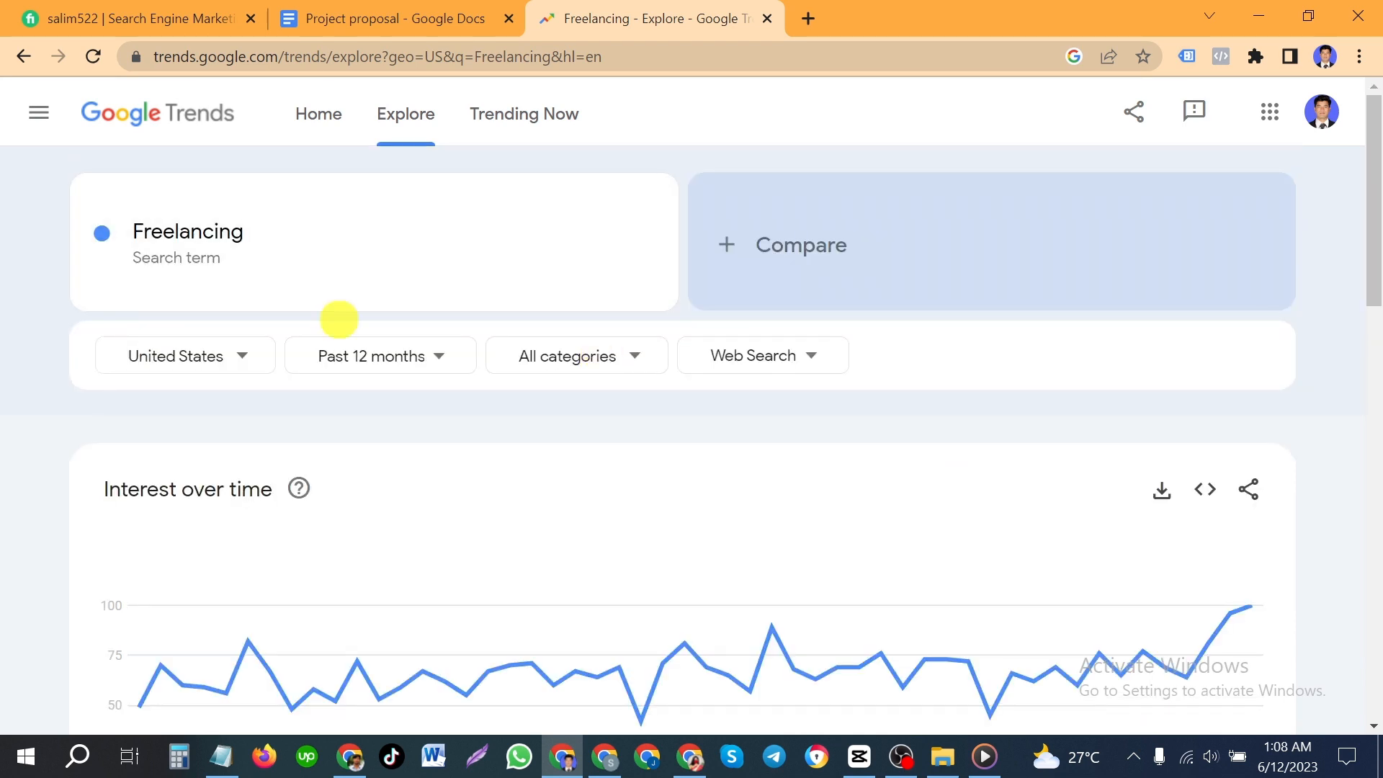
{"action": "scroll", "coordinate": [857, 410], "scroll_direction": "down", "scroll_amount": 3}
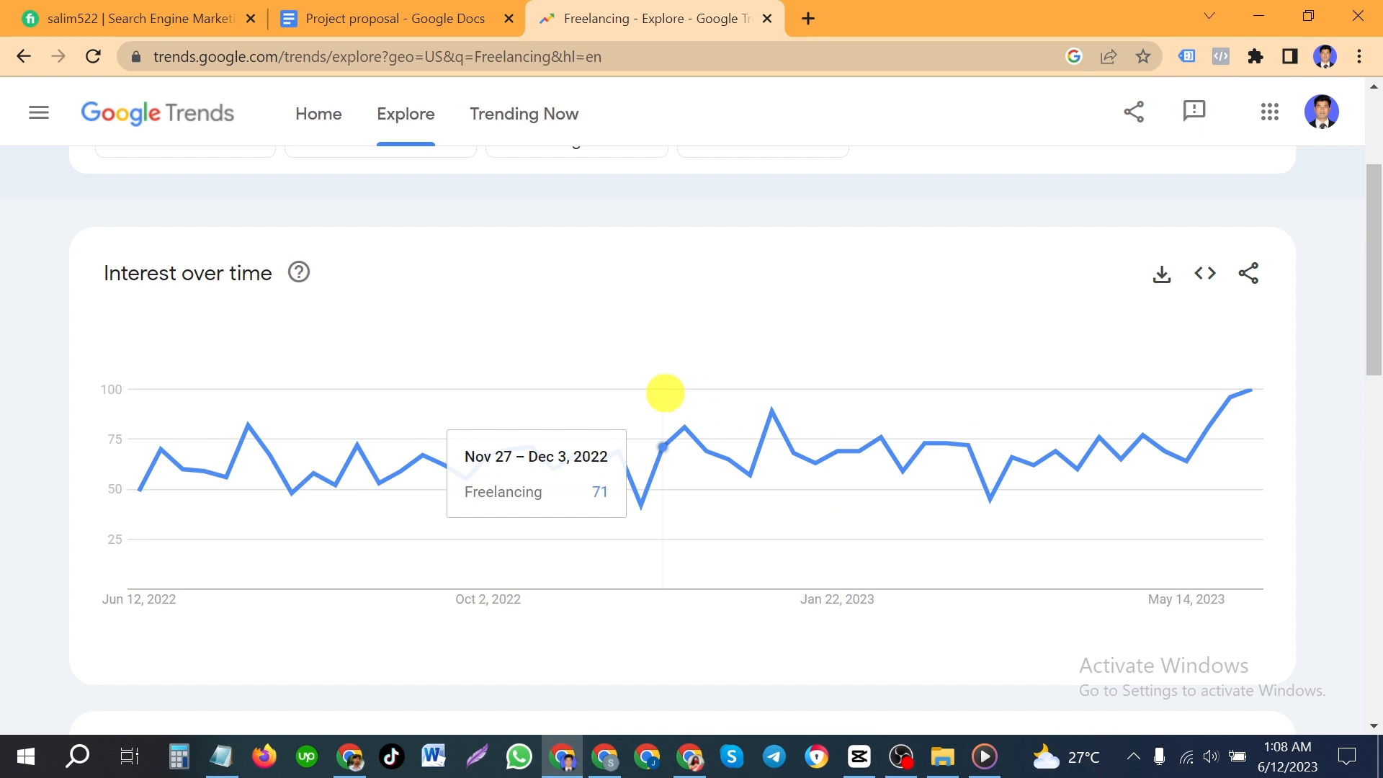
Examine the Interest by subregion map and the ranked list of US states for Freelancing.
{"action": "scroll", "coordinate": [833, 468], "scroll_direction": "down", "scroll_amount": 6}
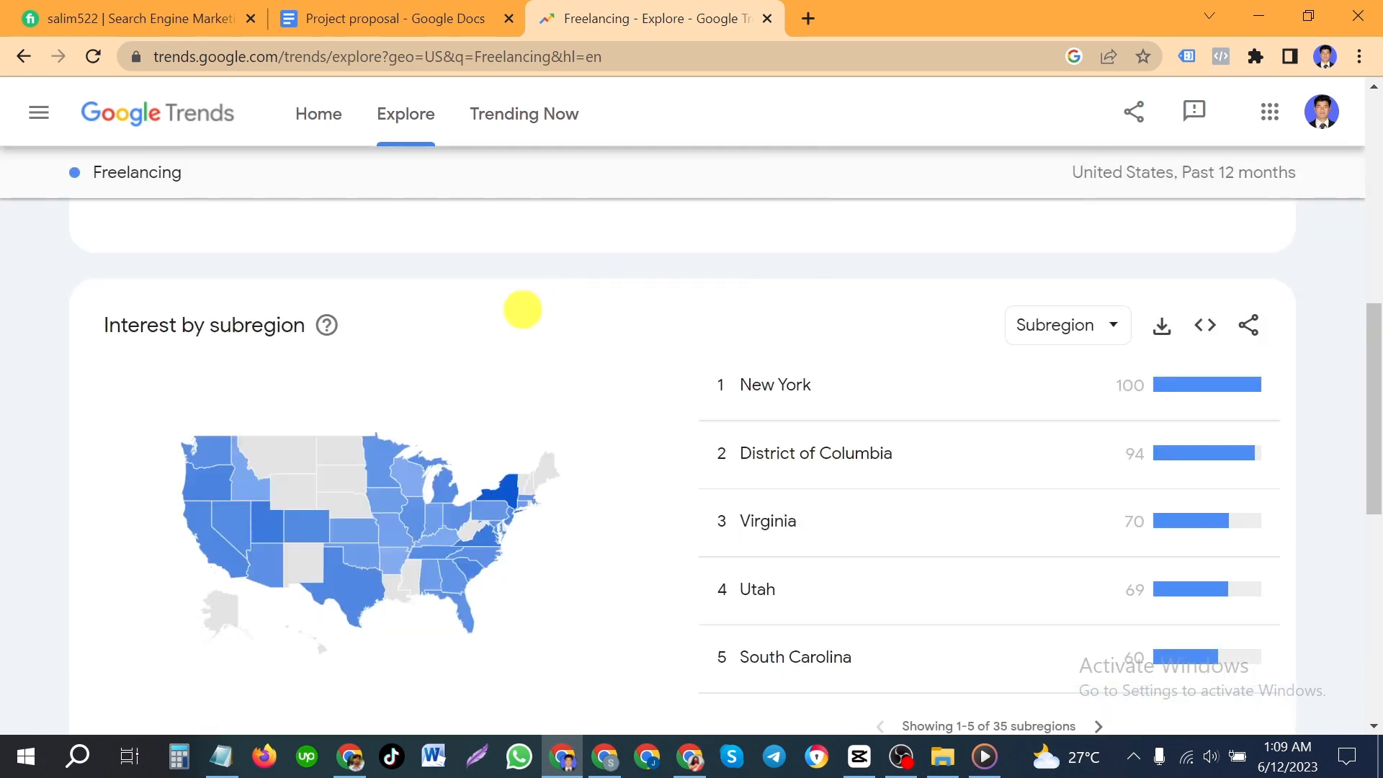
{"action": "scroll", "coordinate": [360, 263], "scroll_direction": "down", "scroll_amount": 1}
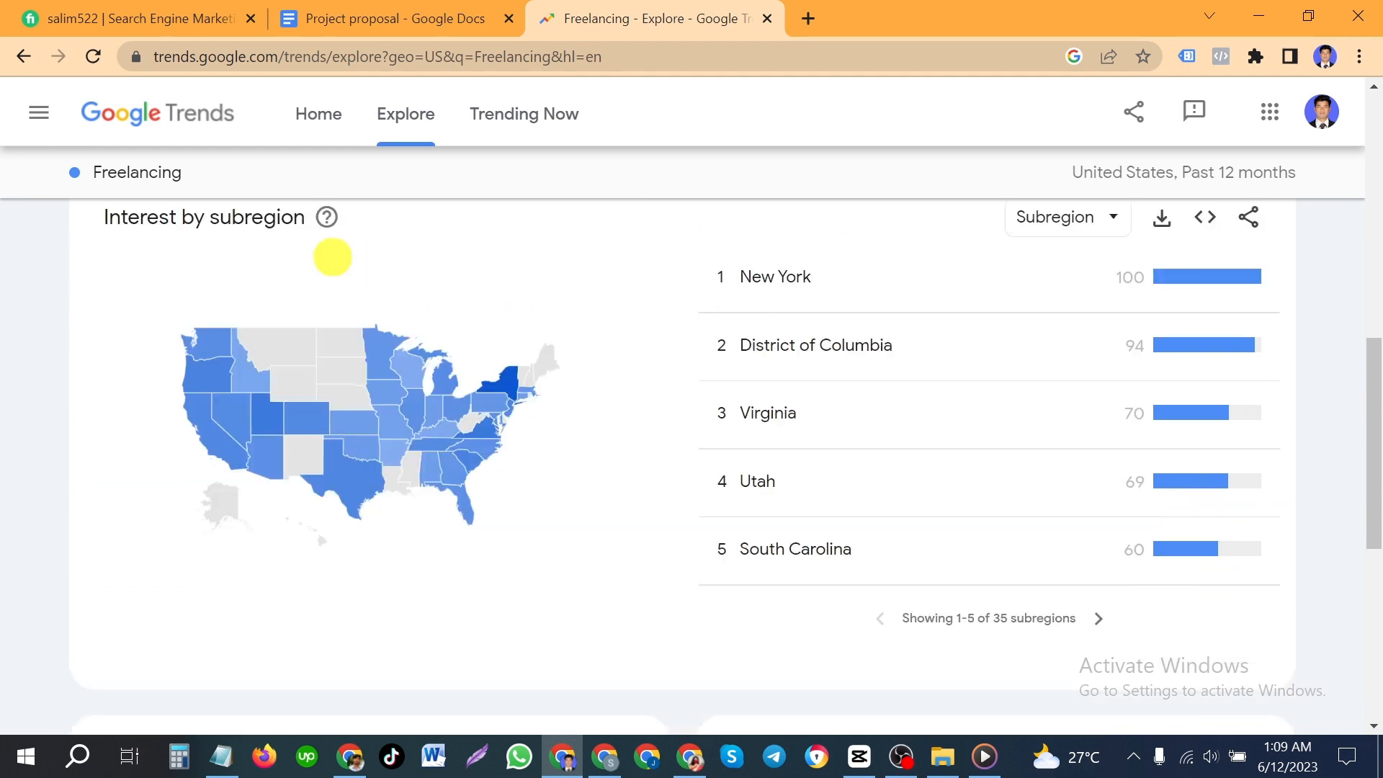
{"action": "scroll", "coordinate": [437, 306], "scroll_direction": "up", "scroll_amount": 1}
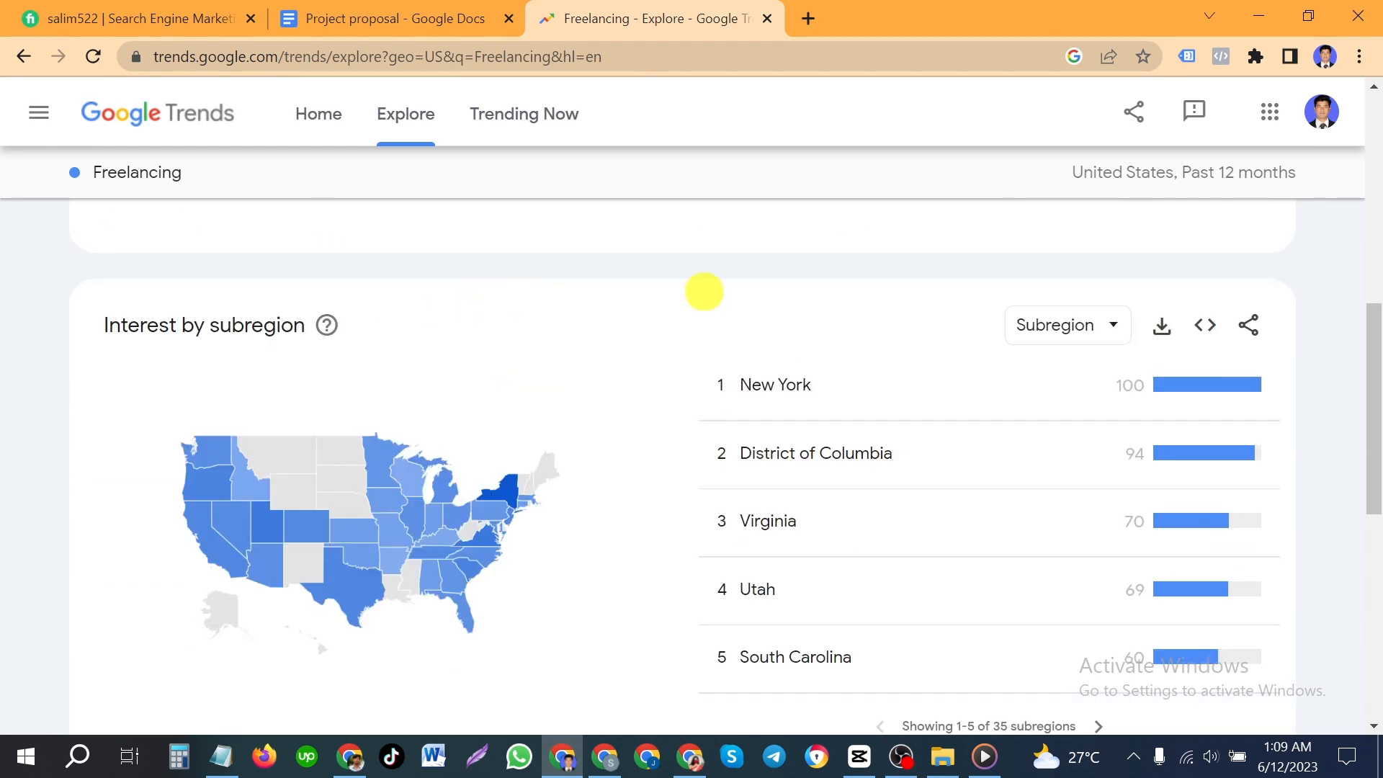
{"action": "left_click_drag", "start_coordinate": [993, 324], "coordinate": [1124, 325]}
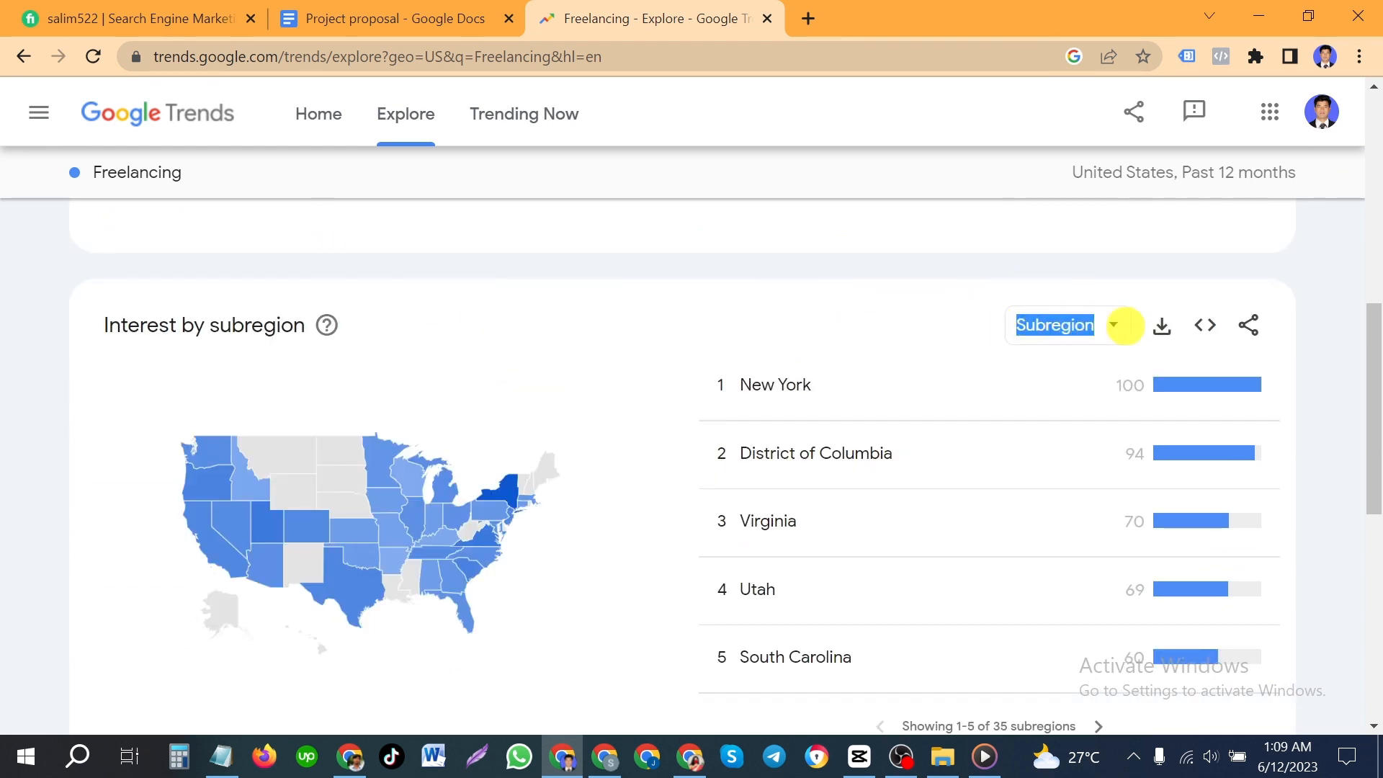
{"action": "left_click", "coordinate": [789, 301]}
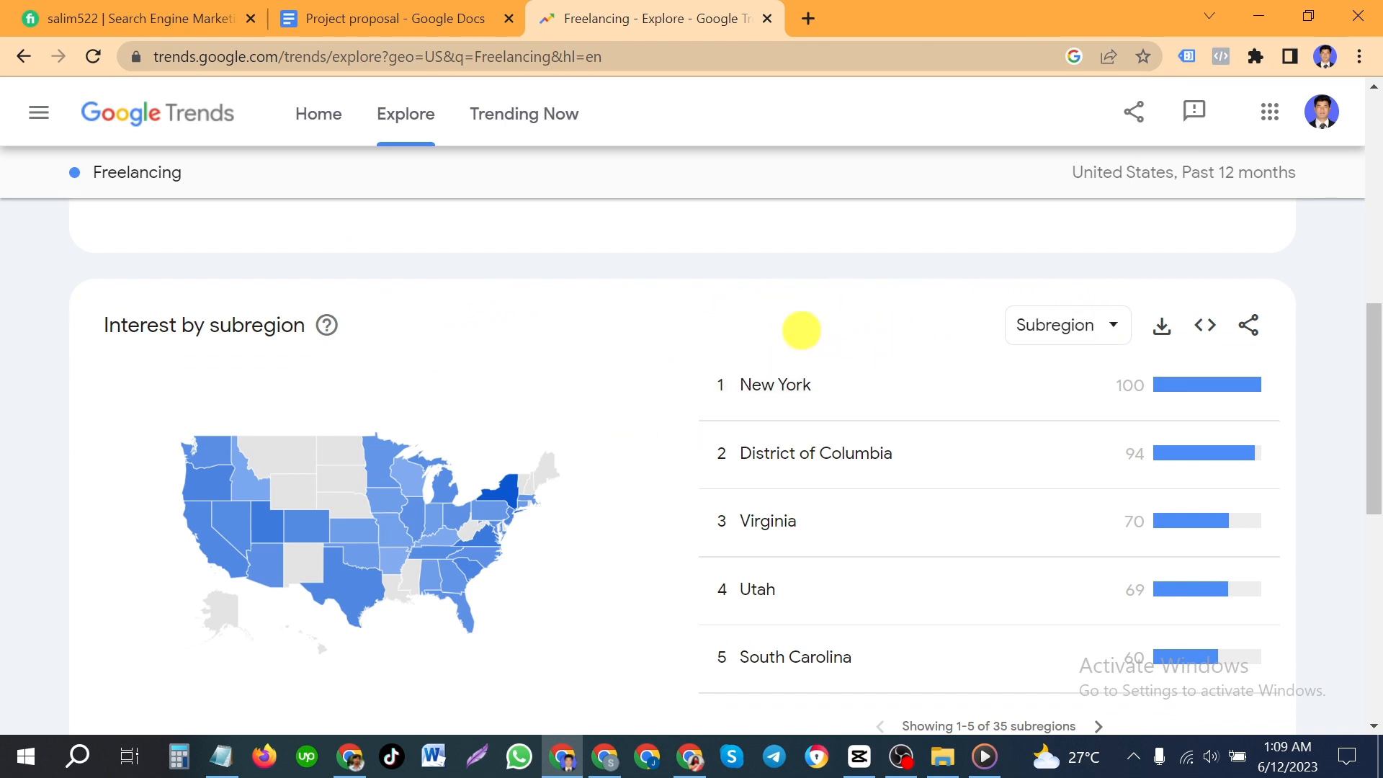
{"action": "scroll", "coordinate": [792, 432], "scroll_direction": "down", "scroll_amount": 1}
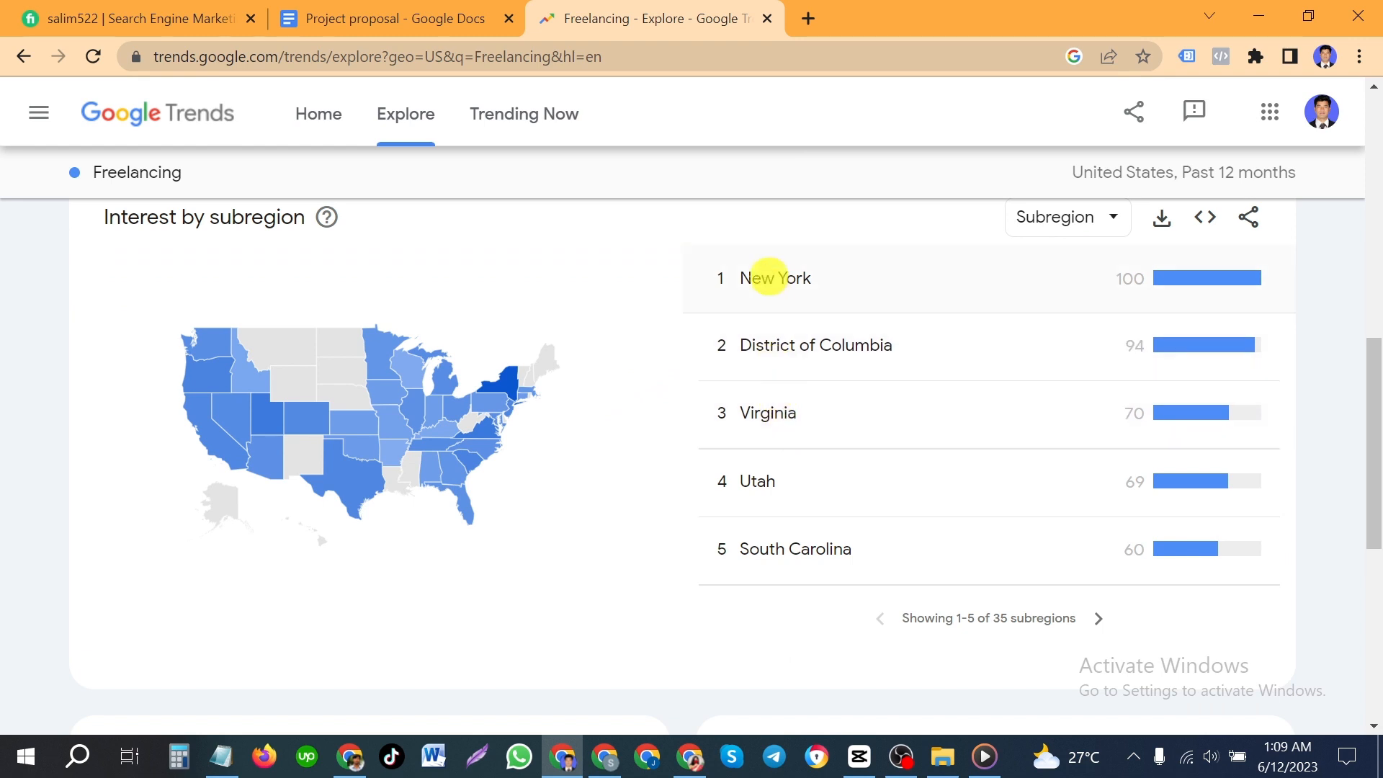
Switch the Interest by subregion breakdown for Freelancing to City and inspect the marked cities on the US map.
{"action": "scroll", "coordinate": [941, 269], "scroll_direction": "up", "scroll_amount": 3}
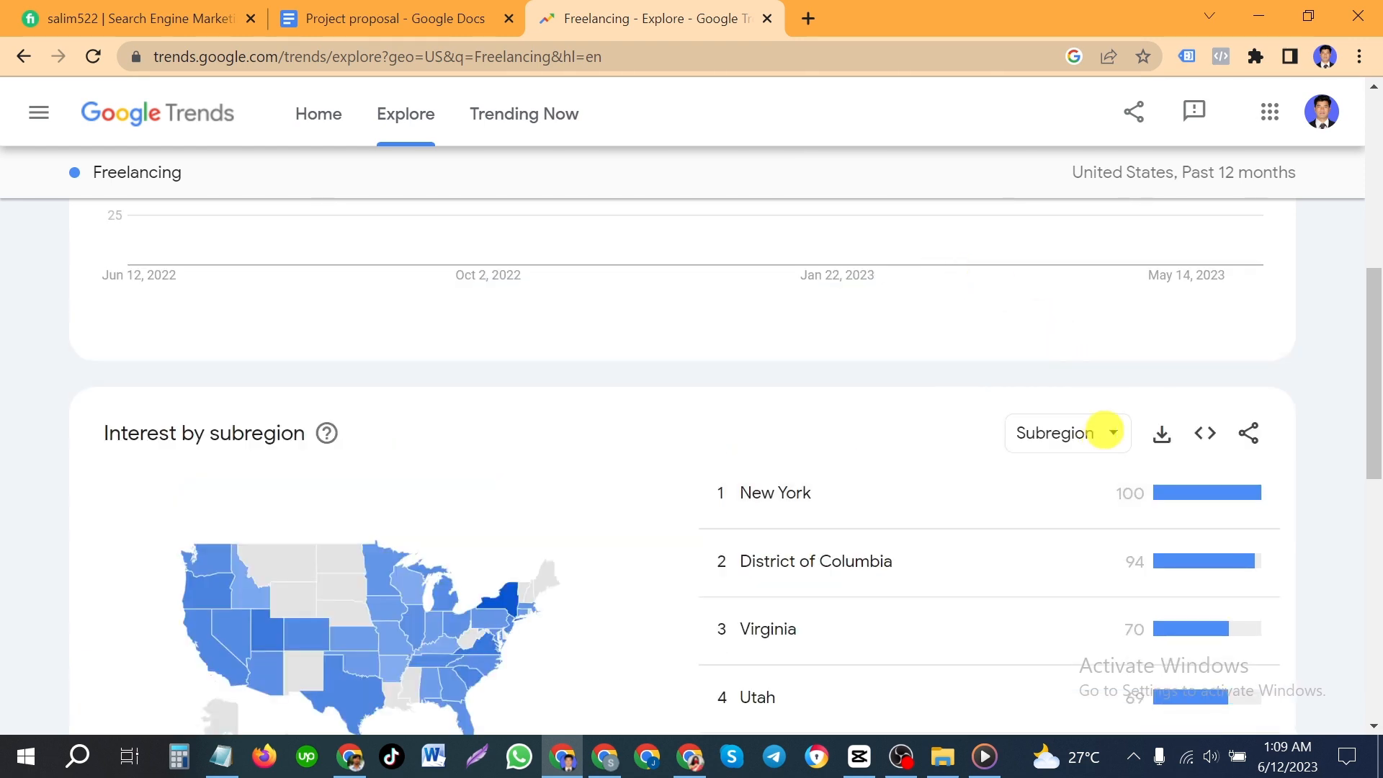
{"action": "left_click", "coordinate": [1106, 431]}
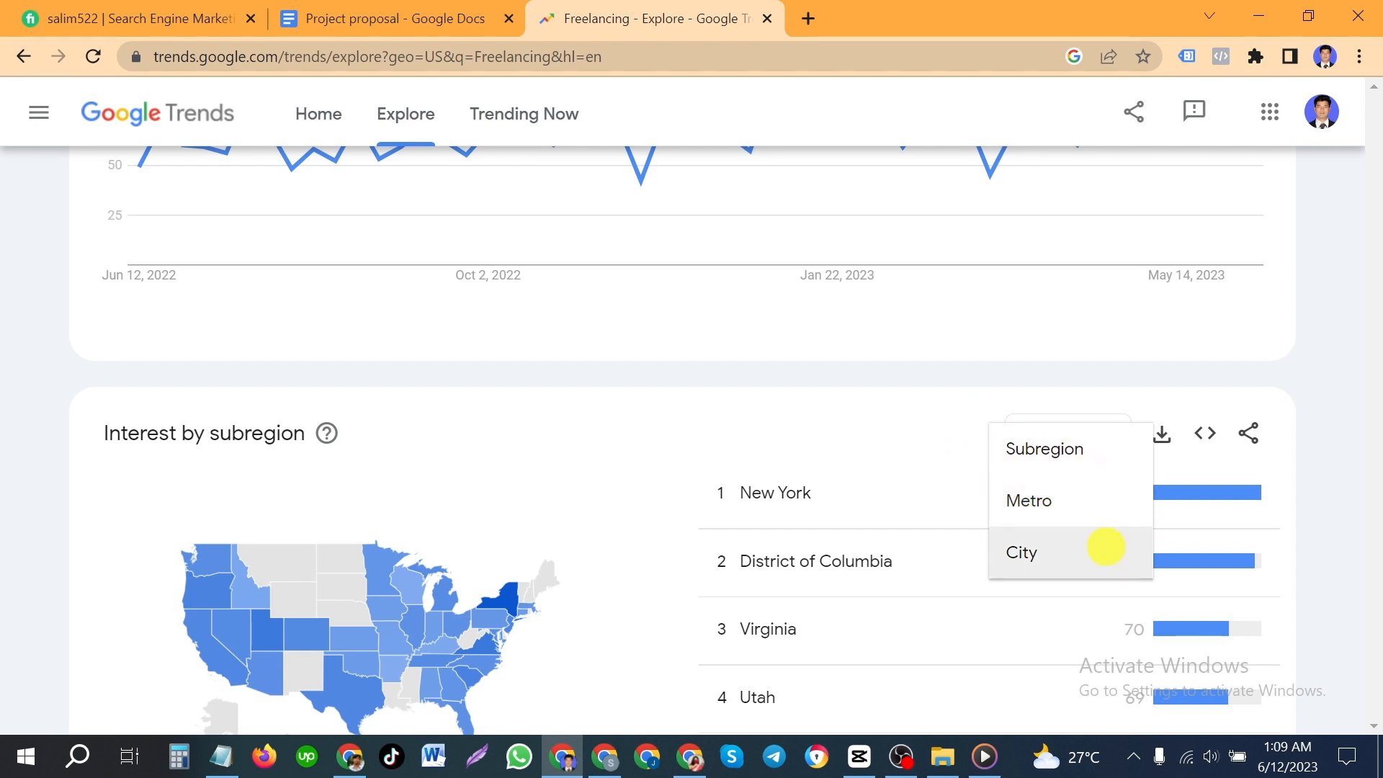
{"action": "left_click", "coordinate": [1023, 547]}
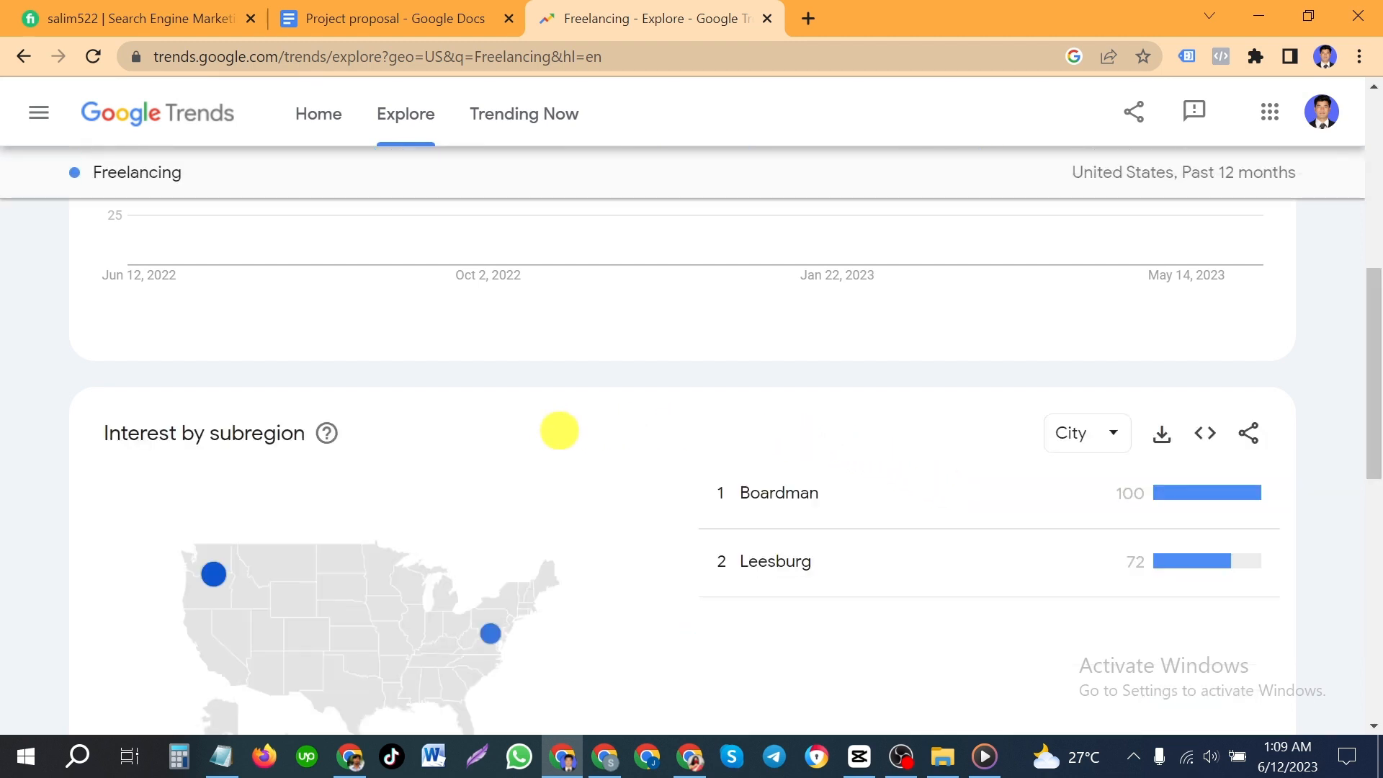
{"action": "scroll", "coordinate": [546, 562], "scroll_direction": "down", "scroll_amount": 3}
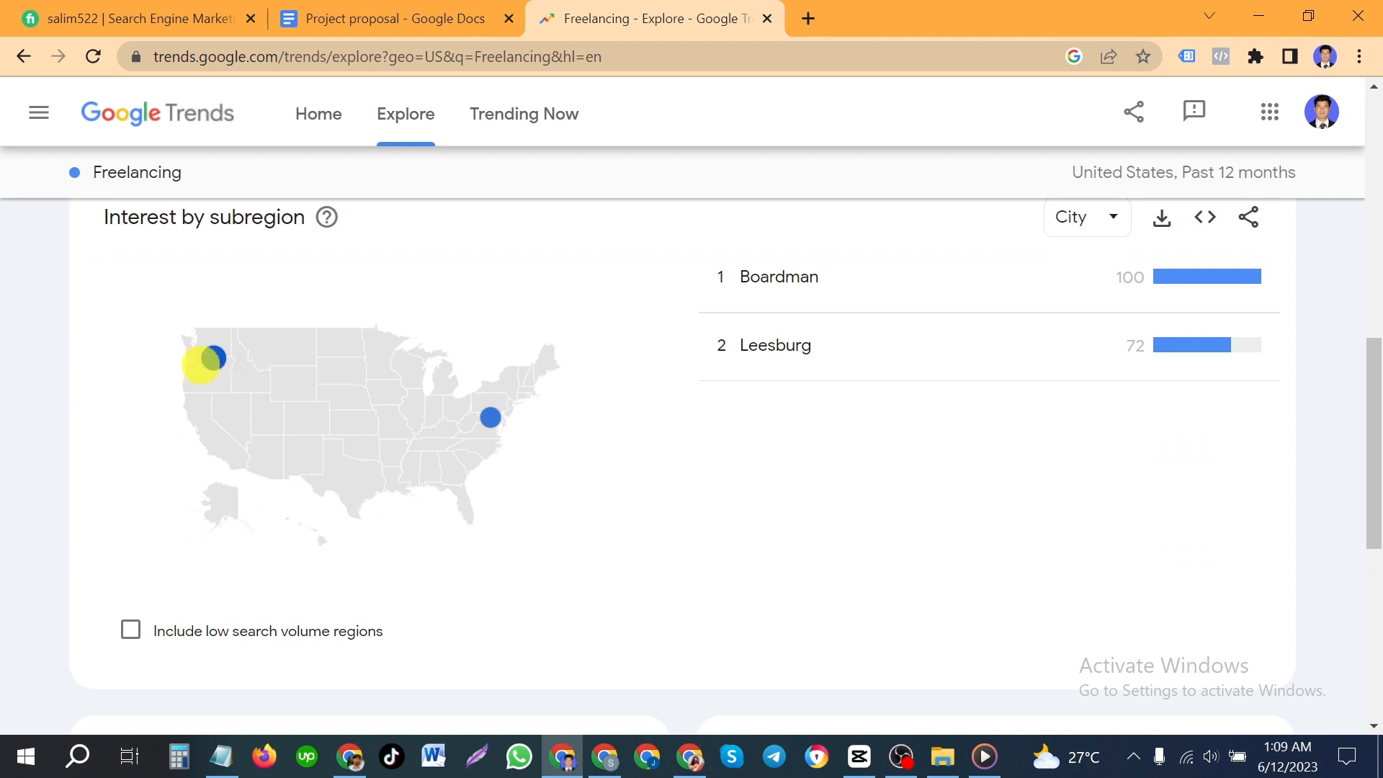
{"action": "mouse_move", "coordinate": [213, 357]}
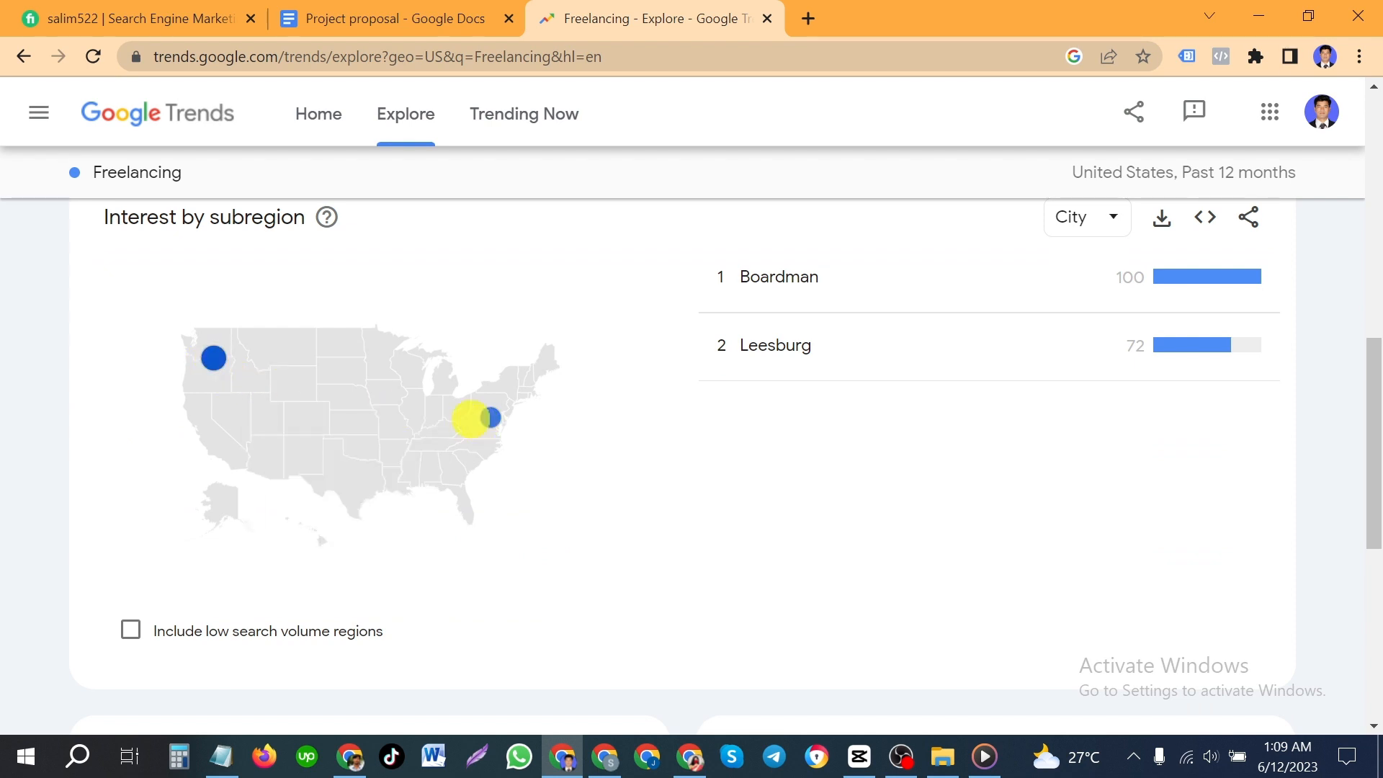
{"action": "mouse_move", "coordinate": [495, 416]}
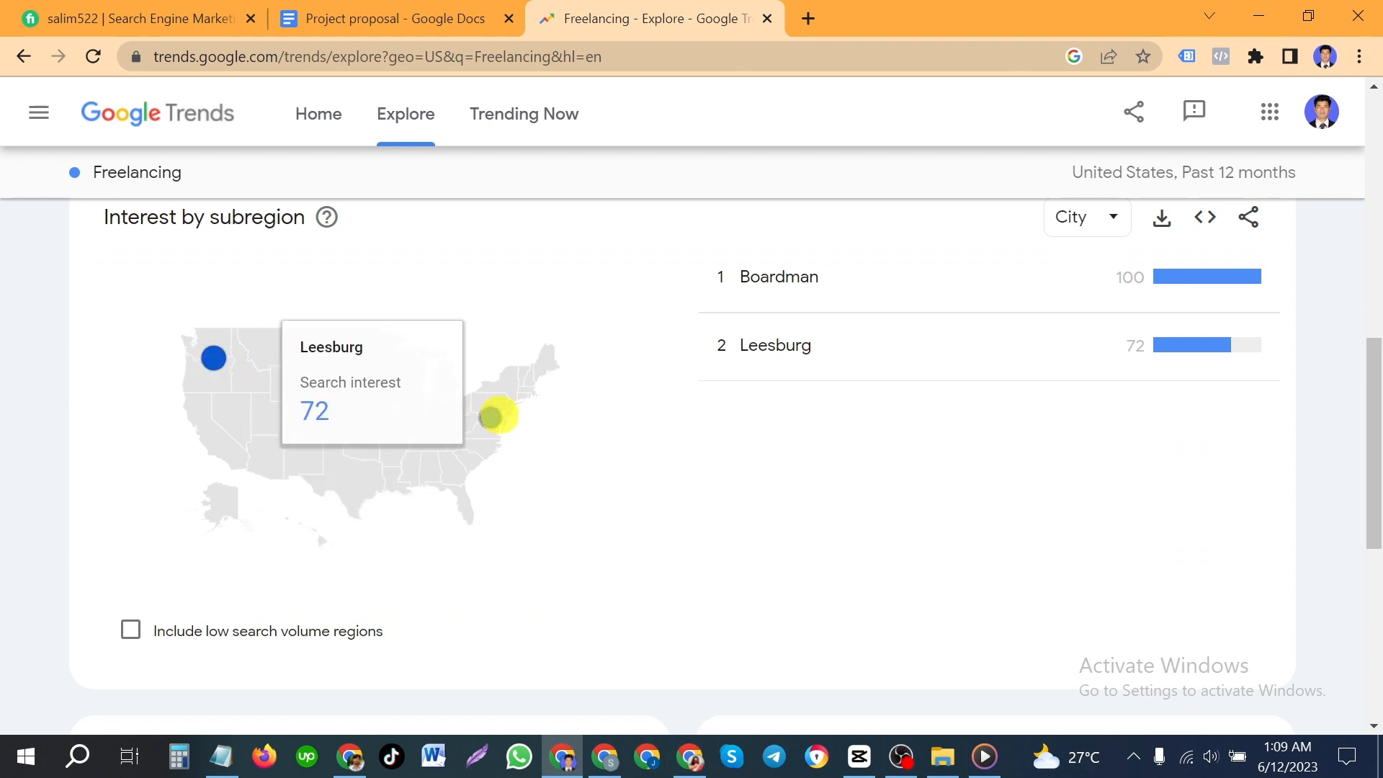
Check the United States region filter and the Interest over time chart for Freelancing.
{"action": "scroll", "coordinate": [497, 418], "scroll_direction": "up", "scroll_amount": 10}
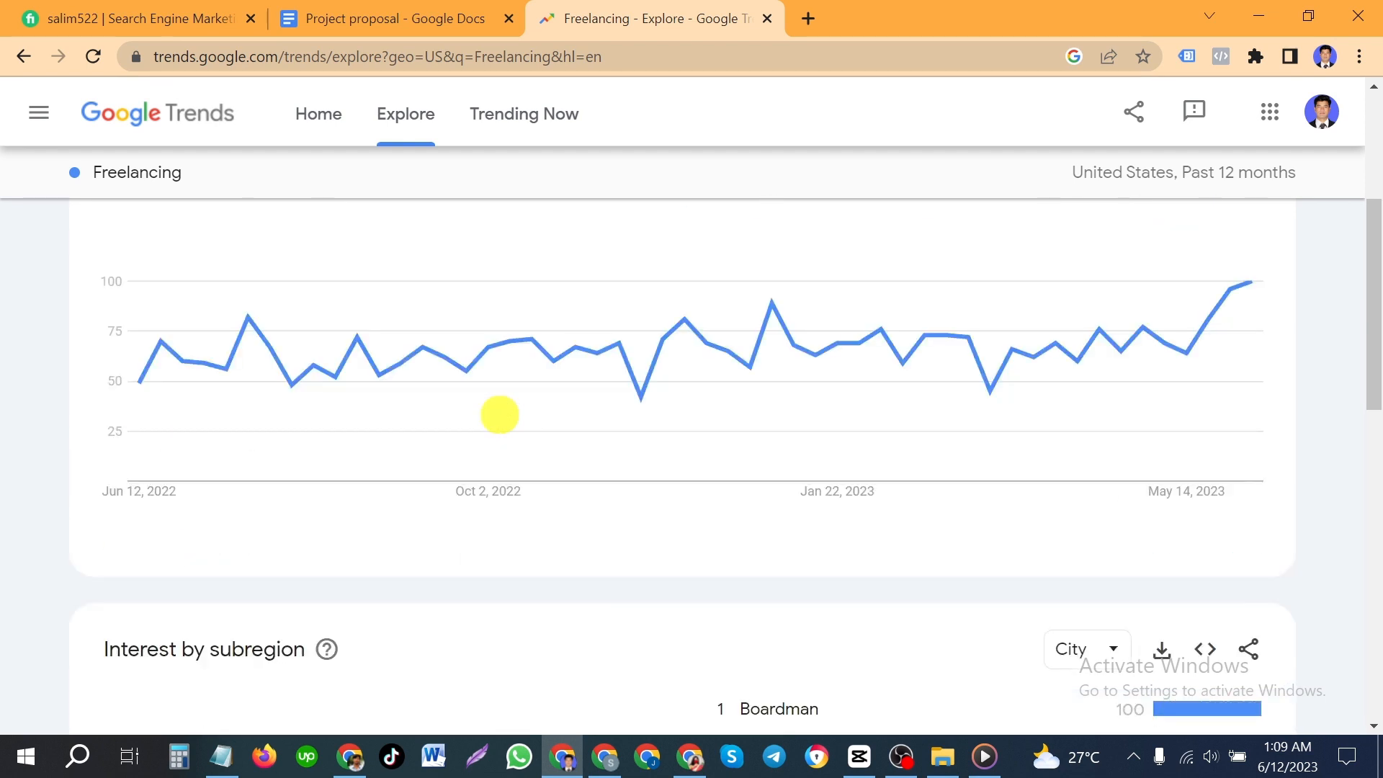
{"action": "scroll", "coordinate": [348, 398], "scroll_direction": "down", "scroll_amount": 1}
{"action": "scroll", "coordinate": [247, 374], "scroll_direction": "up", "scroll_amount": 1}
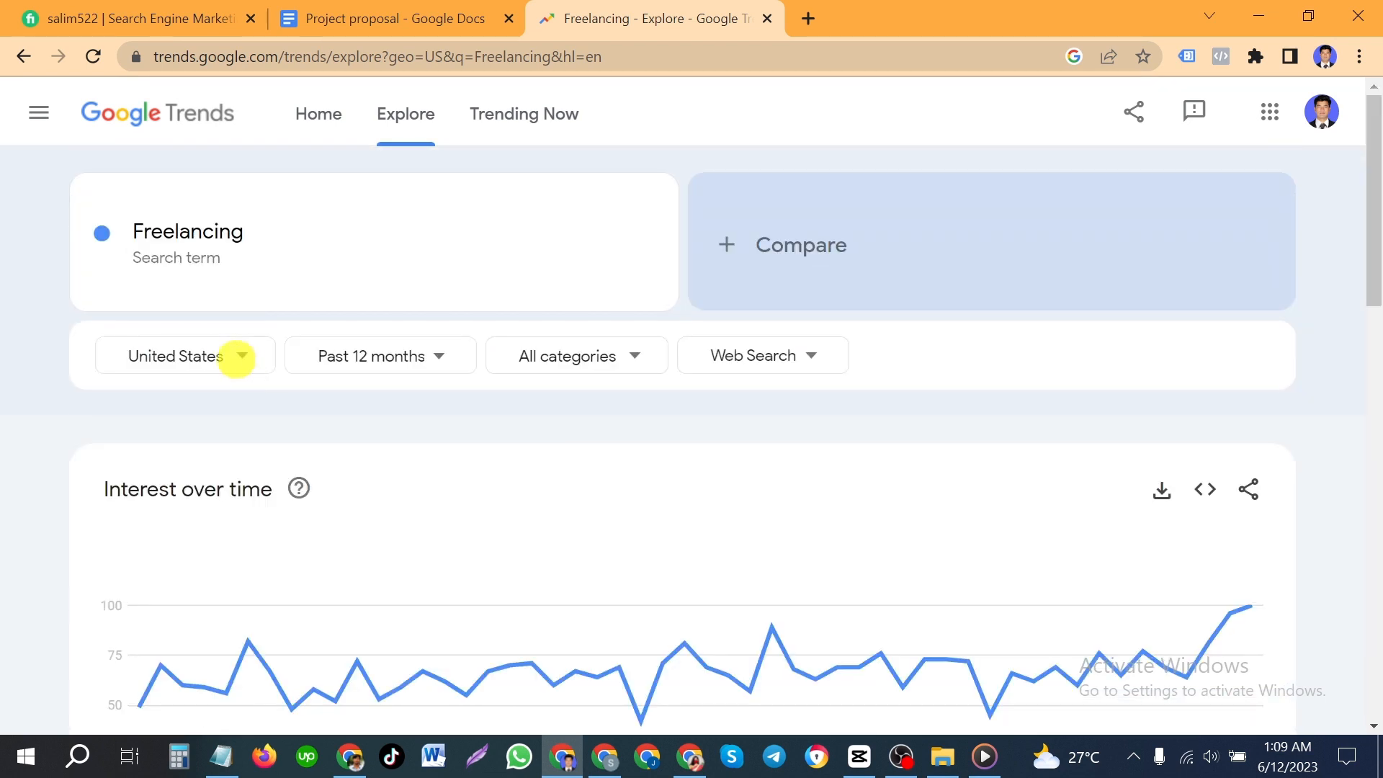
{"action": "left_click_drag", "start_coordinate": [114, 358], "coordinate": [204, 391]}
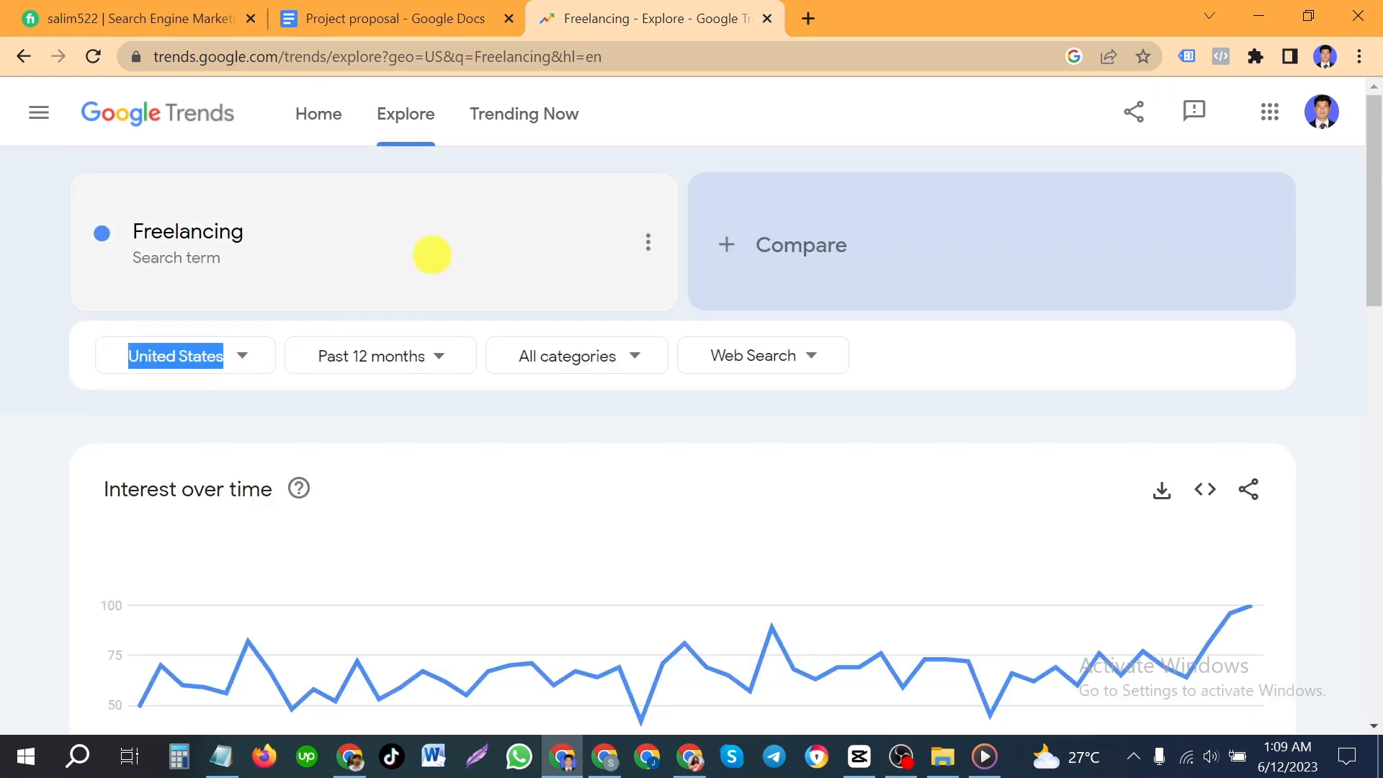
{"action": "left_click", "coordinate": [432, 255]}
{"action": "left_click", "coordinate": [925, 496]}
Examine the rising Related topics and Related queries lists for Freelancing in the United States.
{"action": "scroll", "coordinate": [929, 497], "scroll_direction": "down", "scroll_amount": 6}
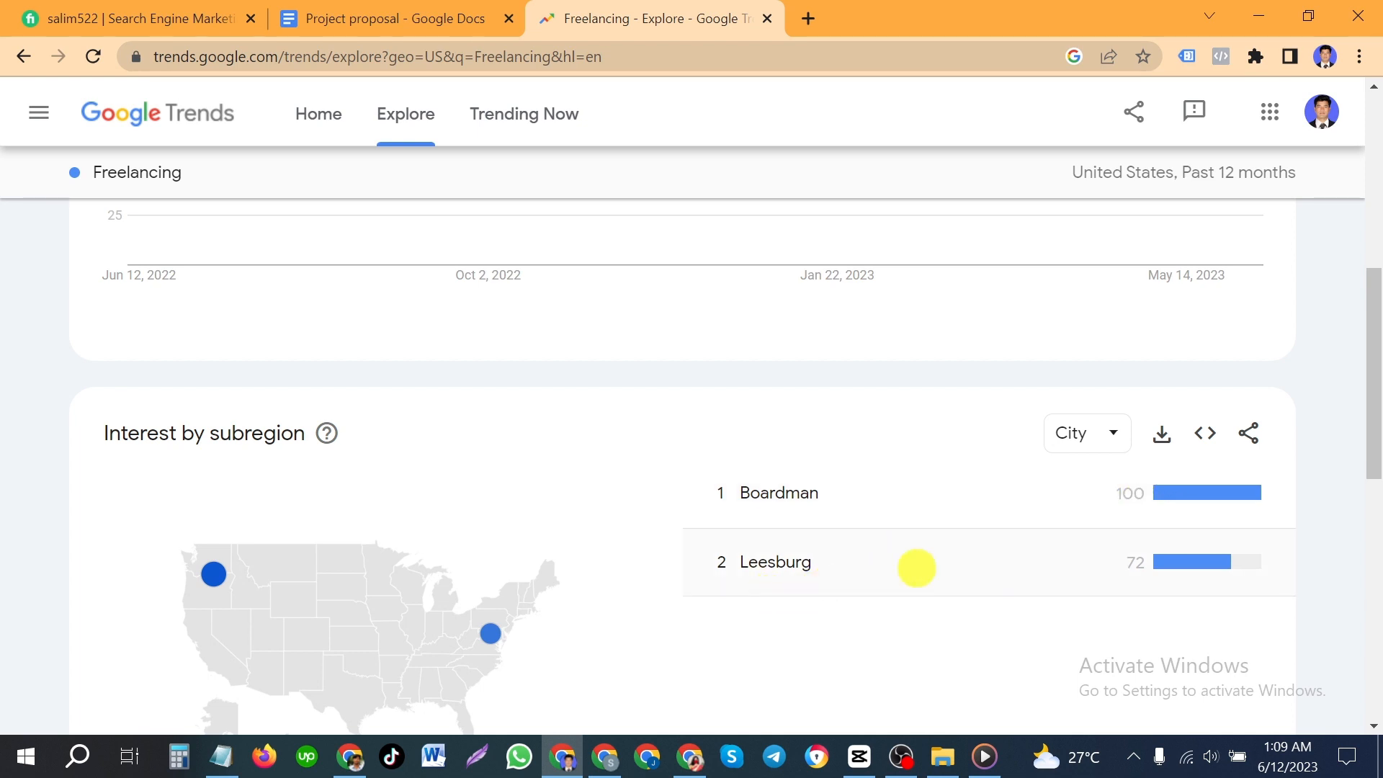
{"action": "scroll", "coordinate": [936, 531], "scroll_direction": "down", "scroll_amount": 3}
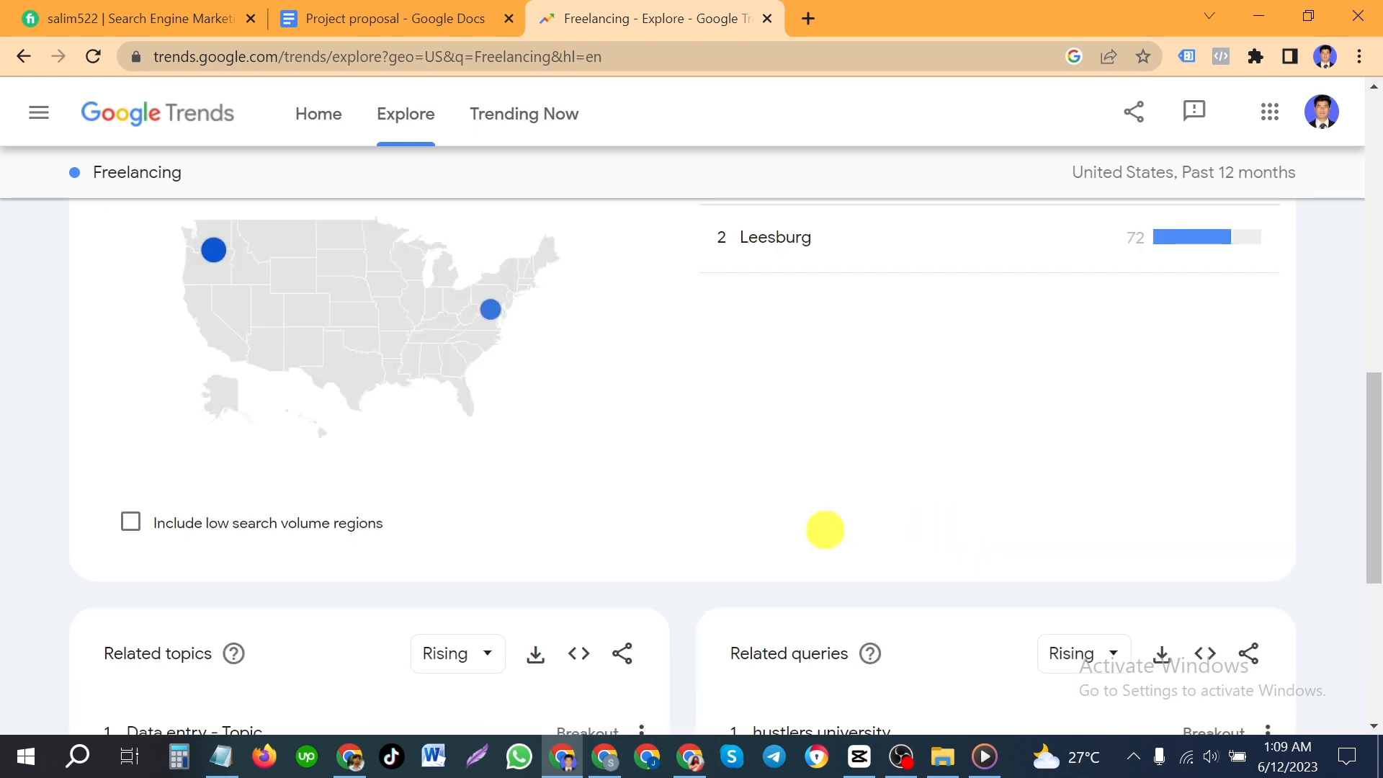
{"action": "scroll", "coordinate": [824, 527], "scroll_direction": "down", "scroll_amount": 3}
{"action": "scroll", "coordinate": [569, 551], "scroll_direction": "down", "scroll_amount": 2}
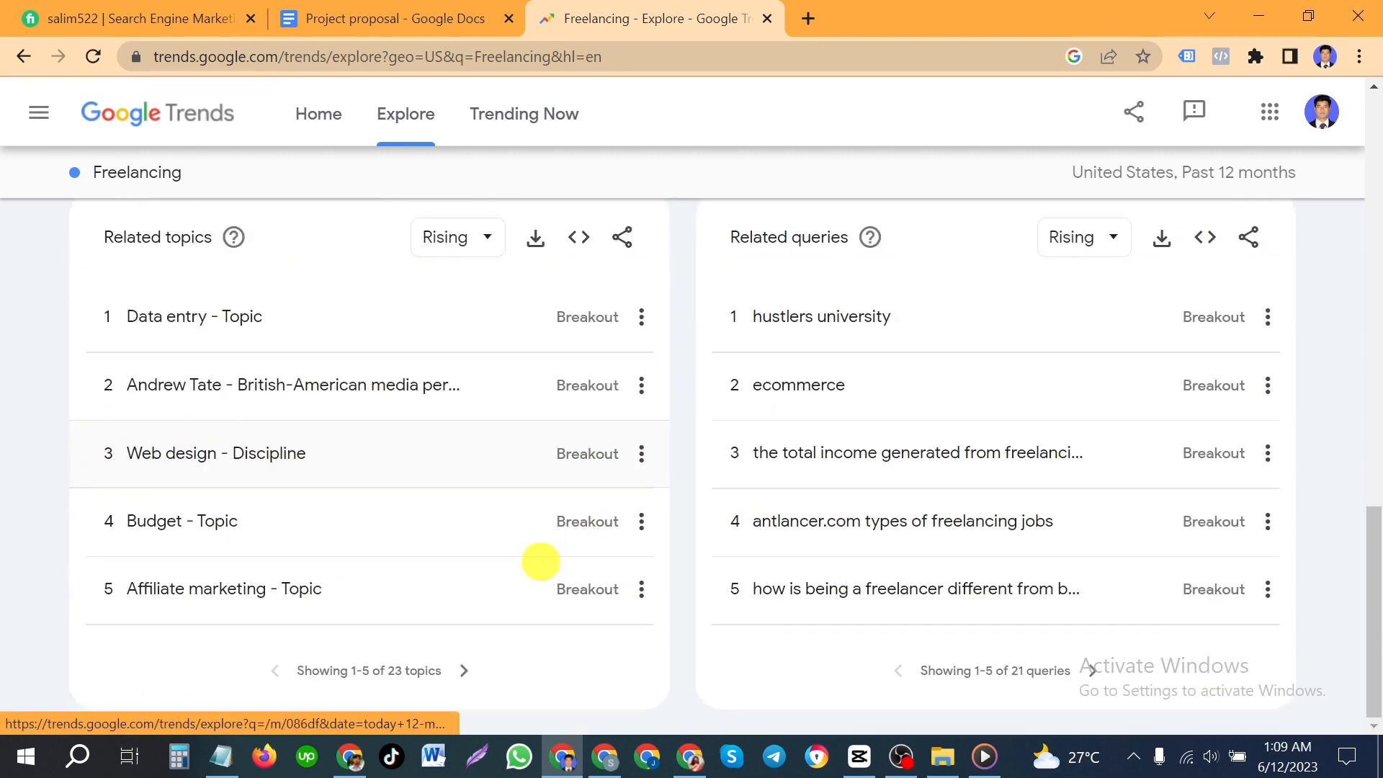
{"action": "scroll", "coordinate": [540, 562], "scroll_direction": "up", "scroll_amount": 2}
{"action": "scroll", "coordinate": [273, 360], "scroll_direction": "down", "scroll_amount": 1}
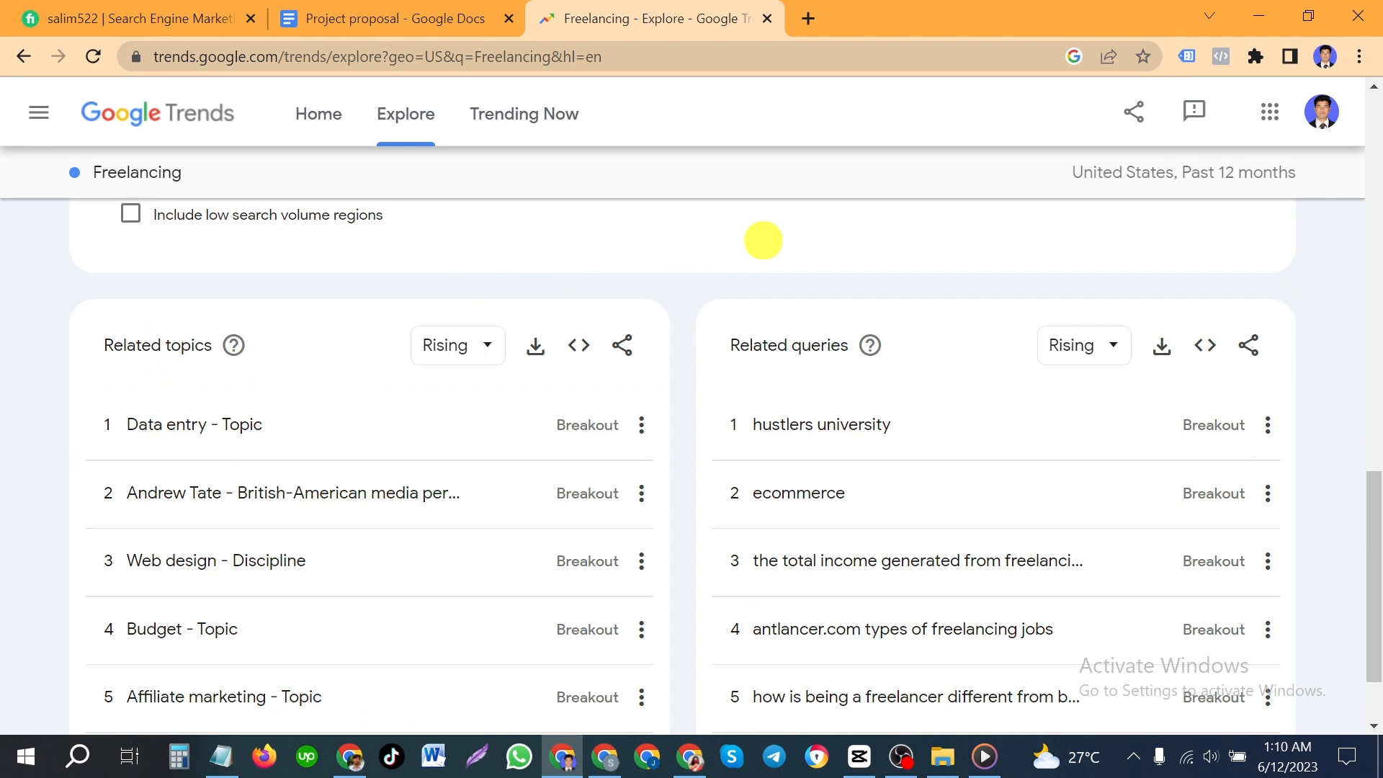
{"action": "scroll", "coordinate": [346, 418], "scroll_direction": "down", "scroll_amount": 2}
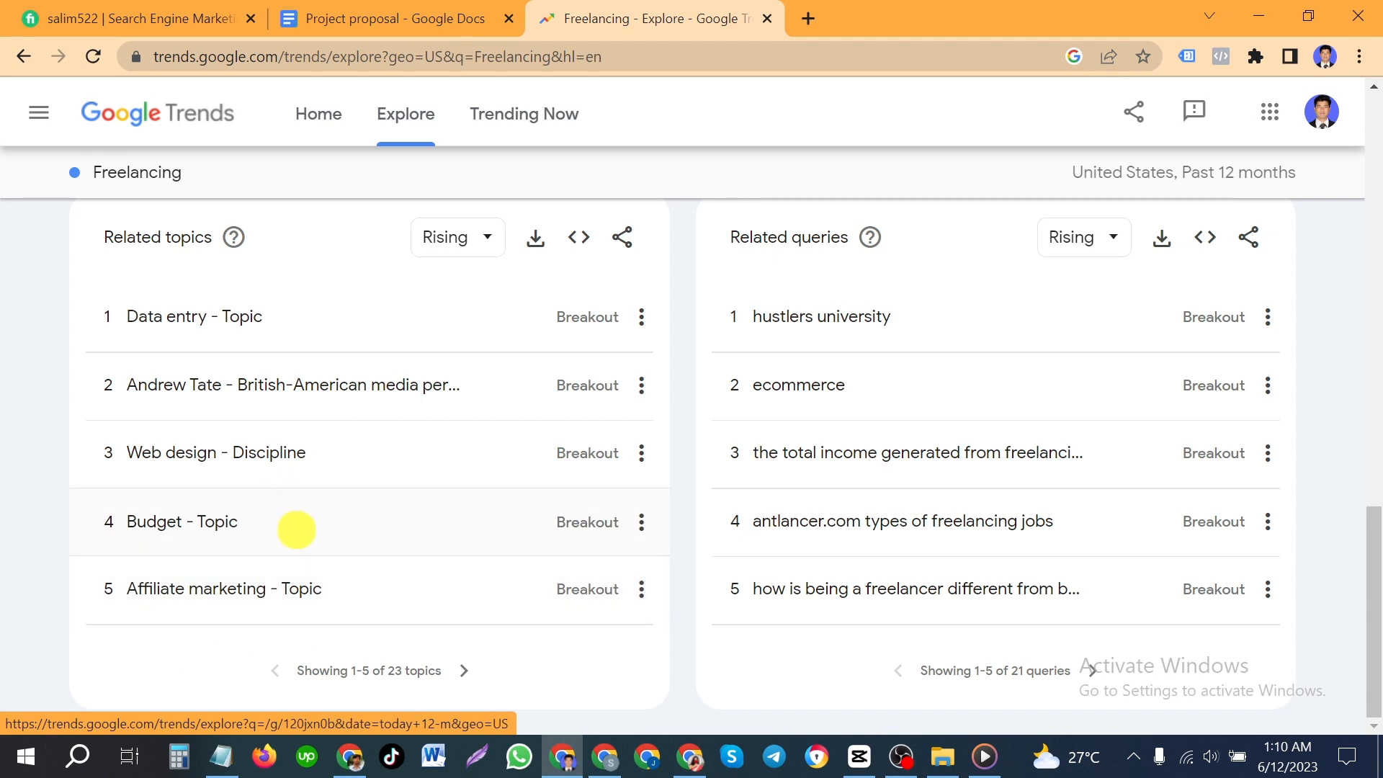
{"action": "scroll", "coordinate": [370, 574], "scroll_direction": "up", "scroll_amount": 5}
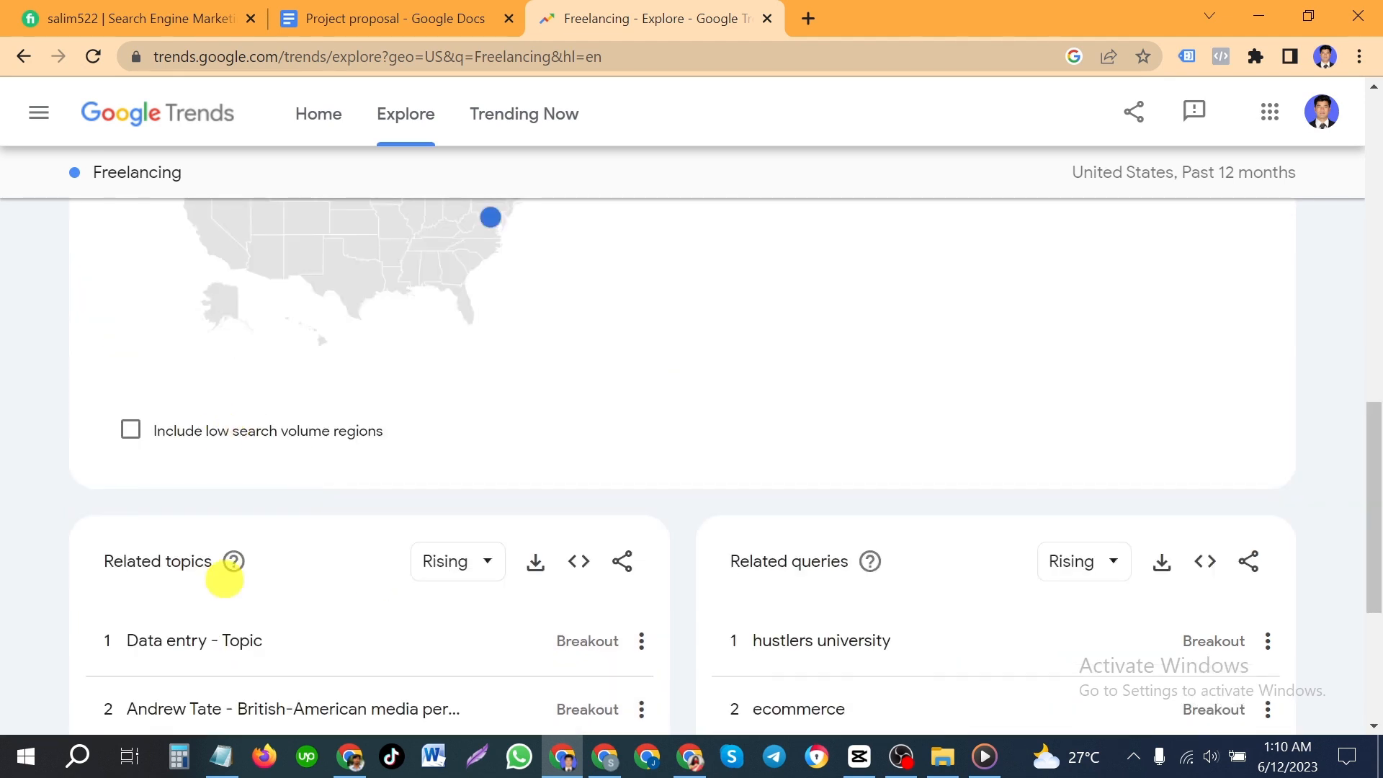
{"action": "scroll", "coordinate": [879, 512], "scroll_direction": "down", "scroll_amount": 3}
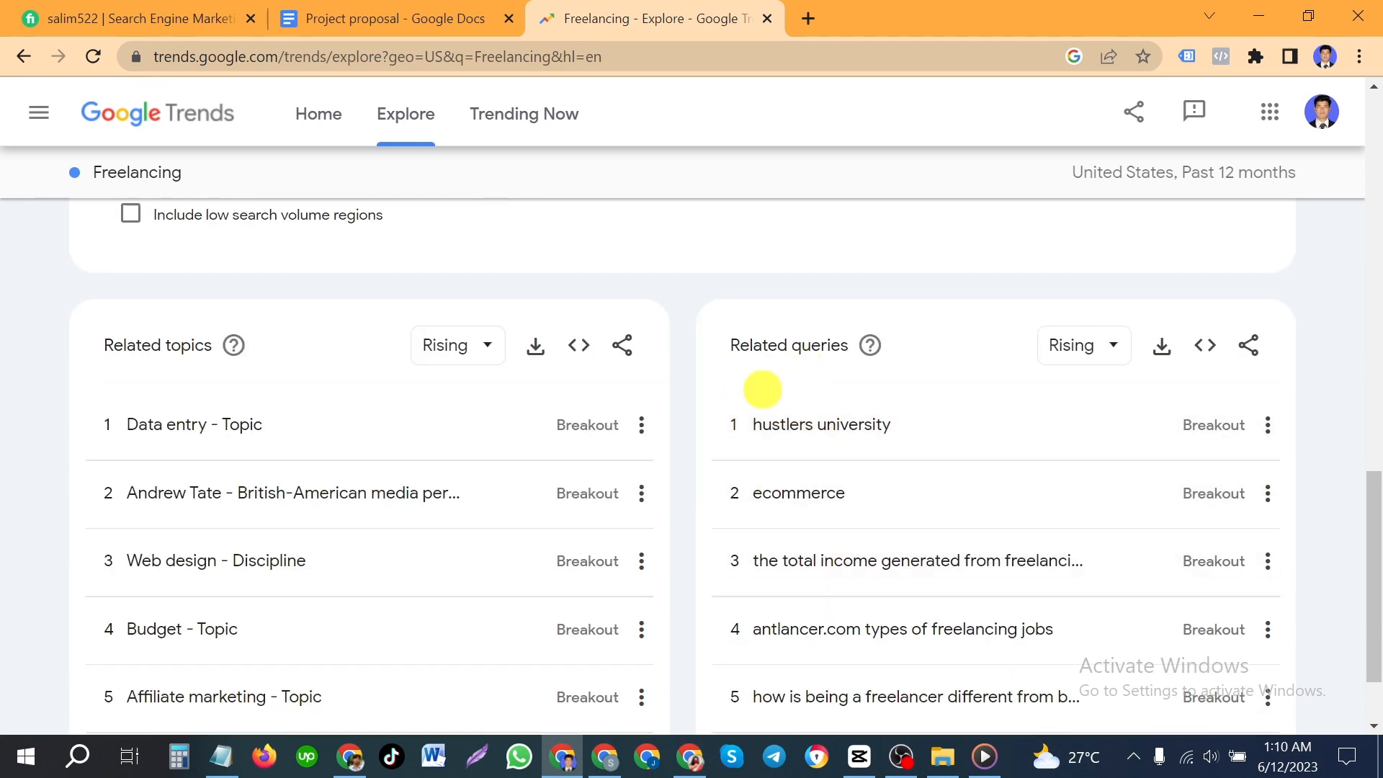
{"action": "scroll", "coordinate": [811, 506], "scroll_direction": "down", "scroll_amount": 2}
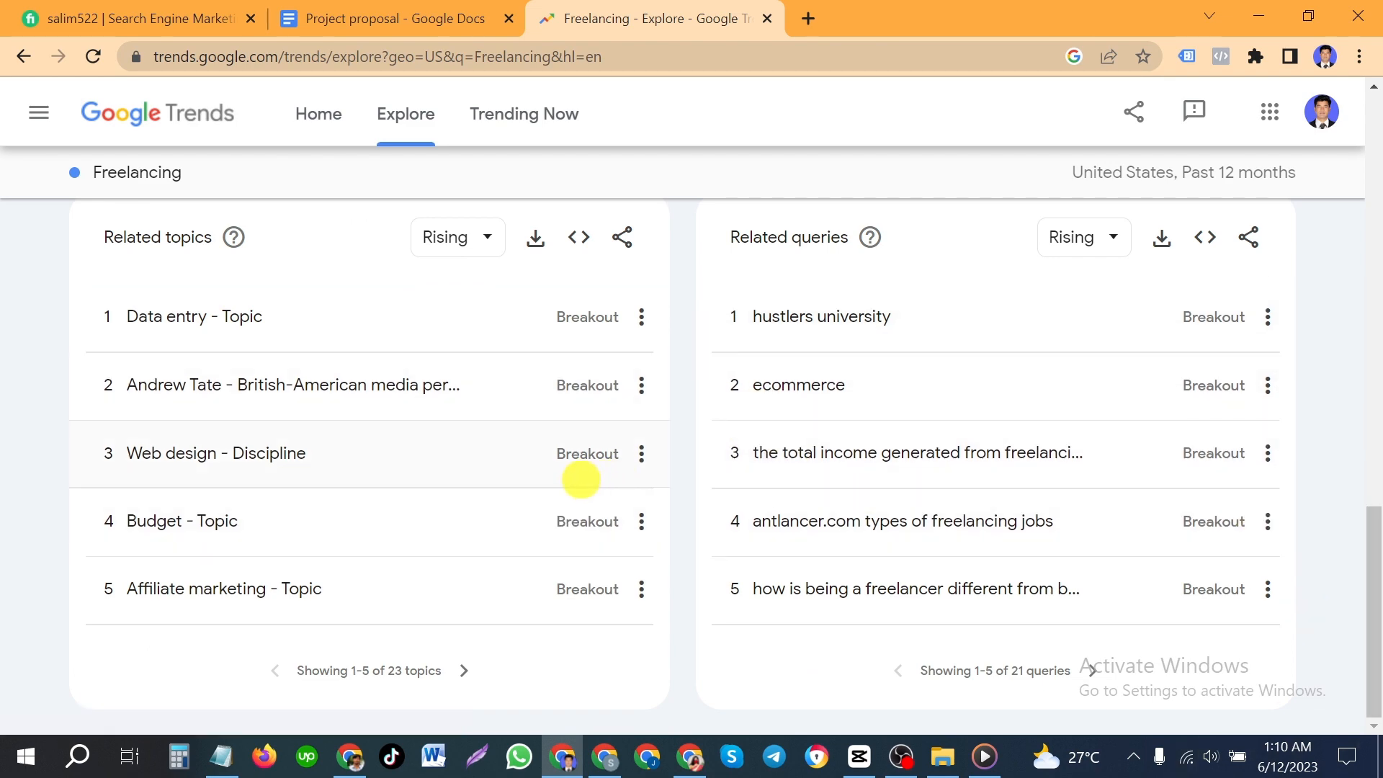
Open the Trending Now daily search trends and set their region to United States.
{"action": "scroll", "coordinate": [580, 478], "scroll_direction": "up", "scroll_amount": 15}
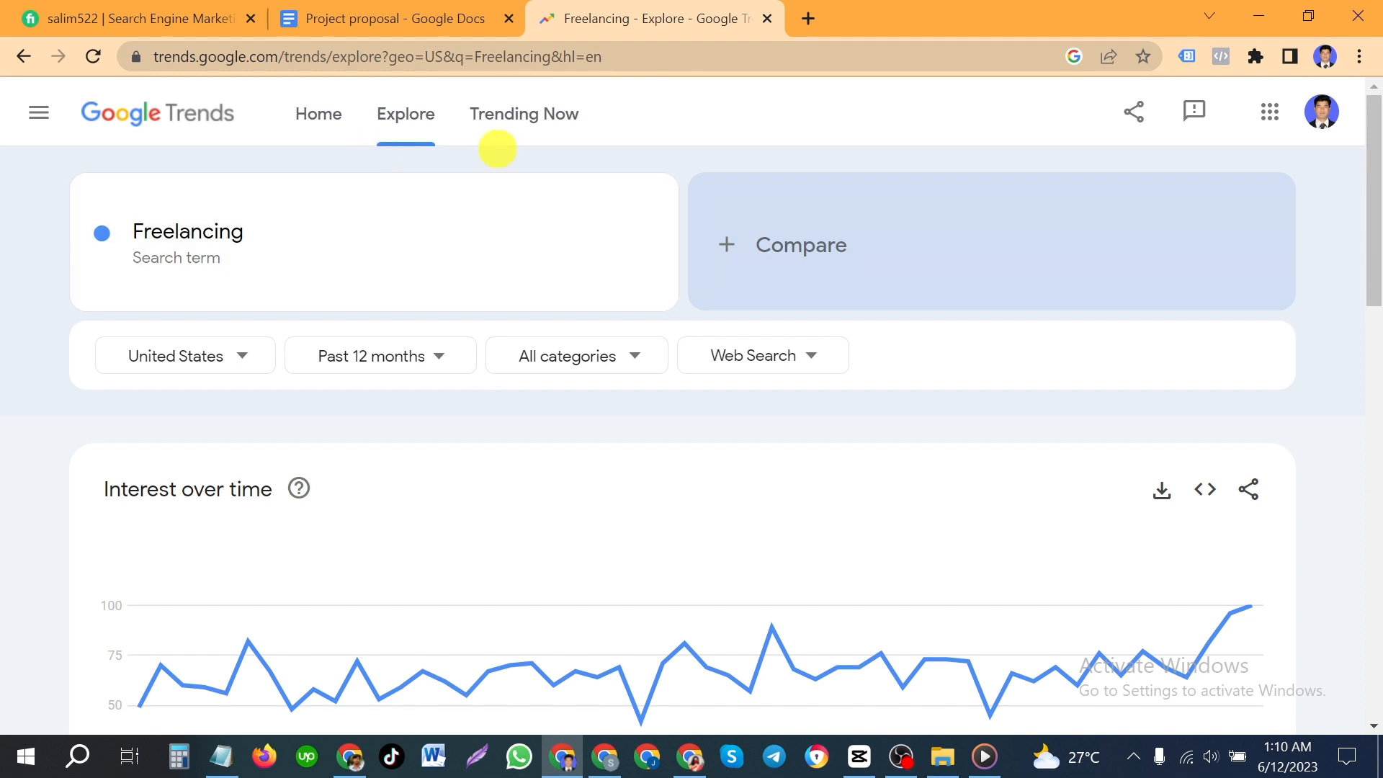
{"action": "left_click", "coordinate": [501, 115]}
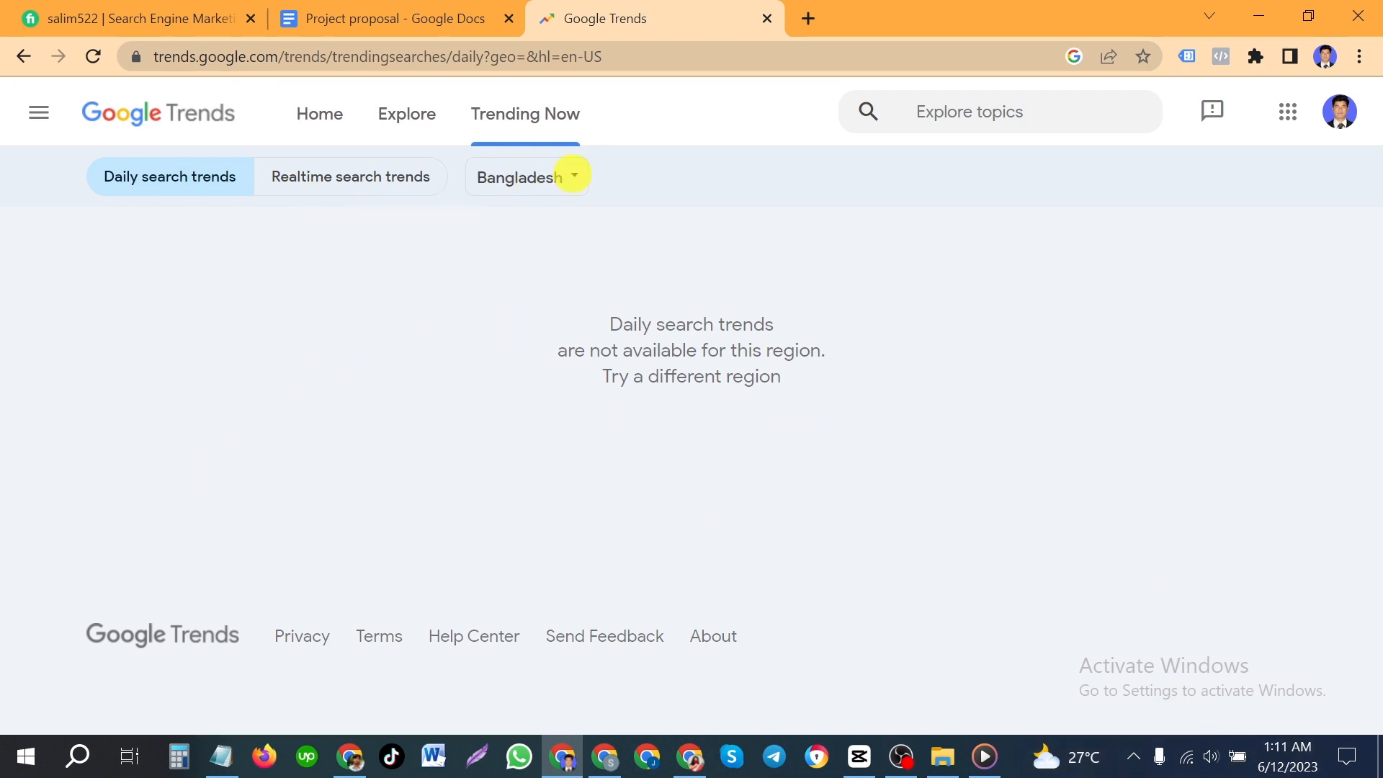
{"action": "left_click", "coordinate": [573, 174]}
{"action": "scroll", "coordinate": [540, 349], "scroll_direction": "down", "scroll_amount": 20}
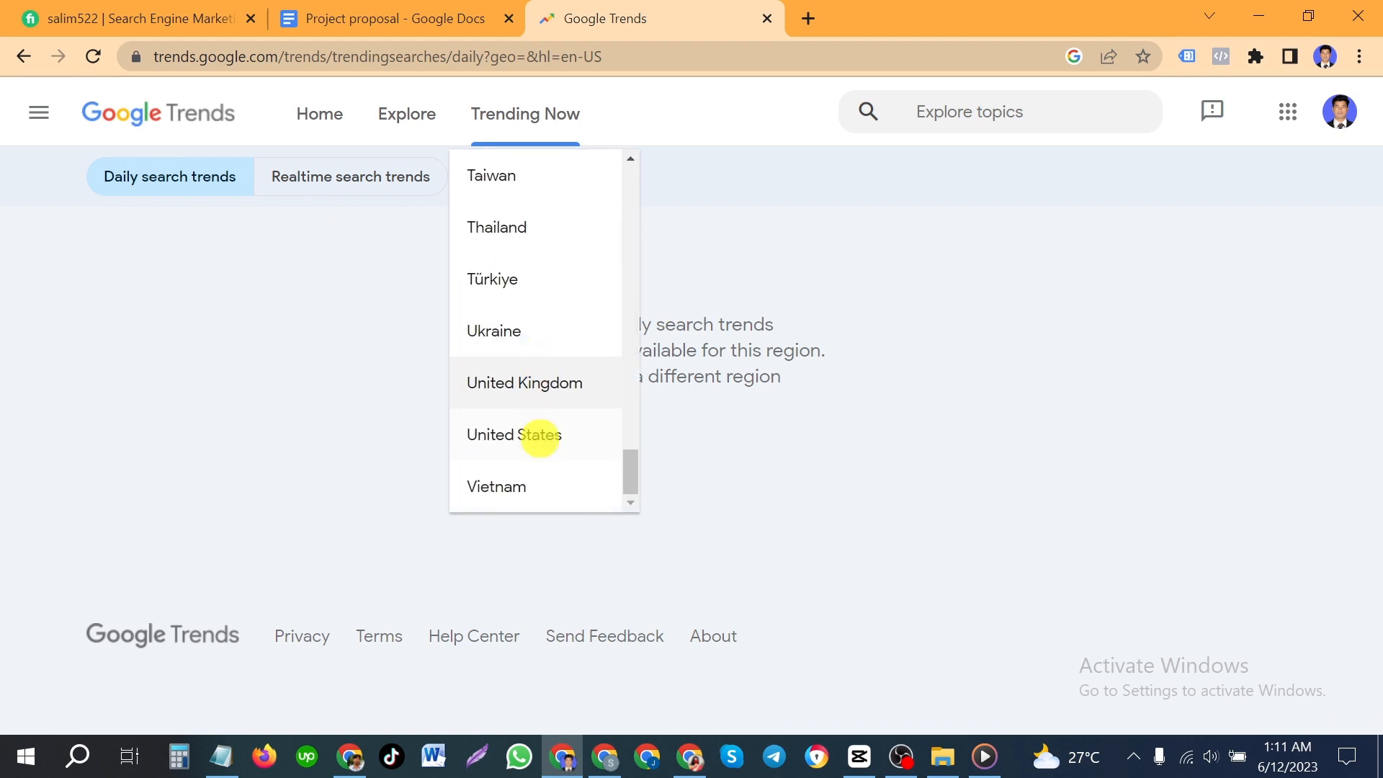
{"action": "left_click", "coordinate": [540, 435]}
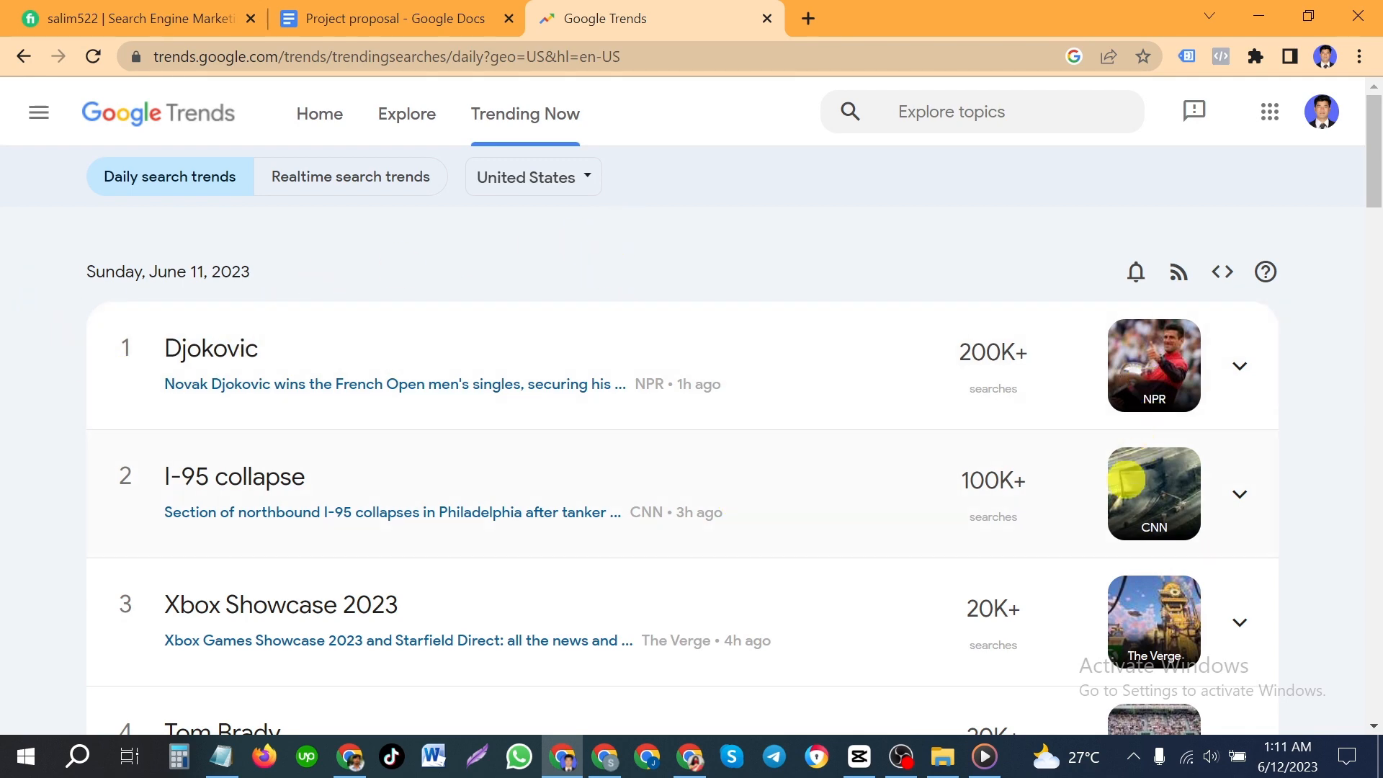
{"action": "scroll", "coordinate": [1117, 494], "scroll_direction": "down", "scroll_amount": 10}
{"action": "scroll", "coordinate": [1119, 502], "scroll_direction": "up", "scroll_amount": 10}
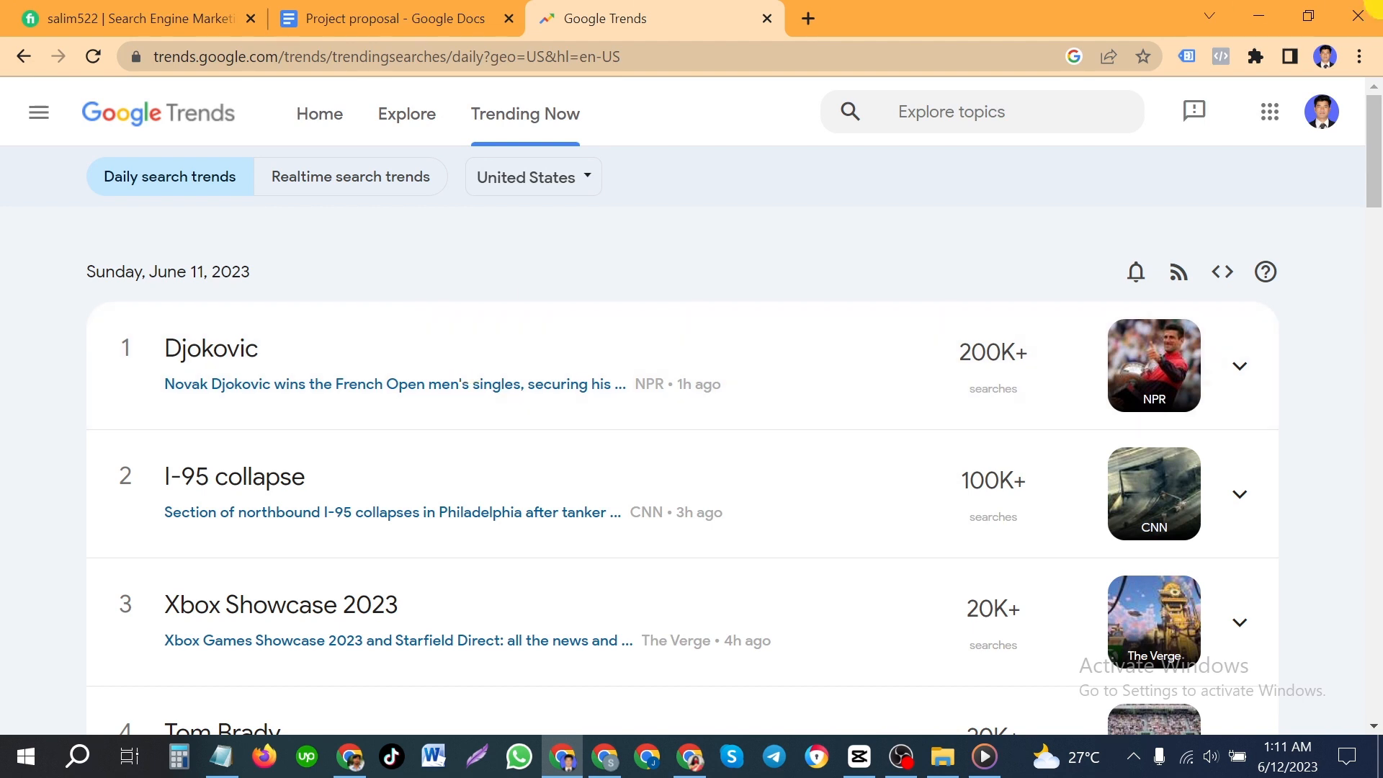
Expand the top-ranked Djokovic trend, view its Google search results, and return to the trends page.
{"action": "left_click_drag", "start_coordinate": [944, 352], "coordinate": [1009, 348]}
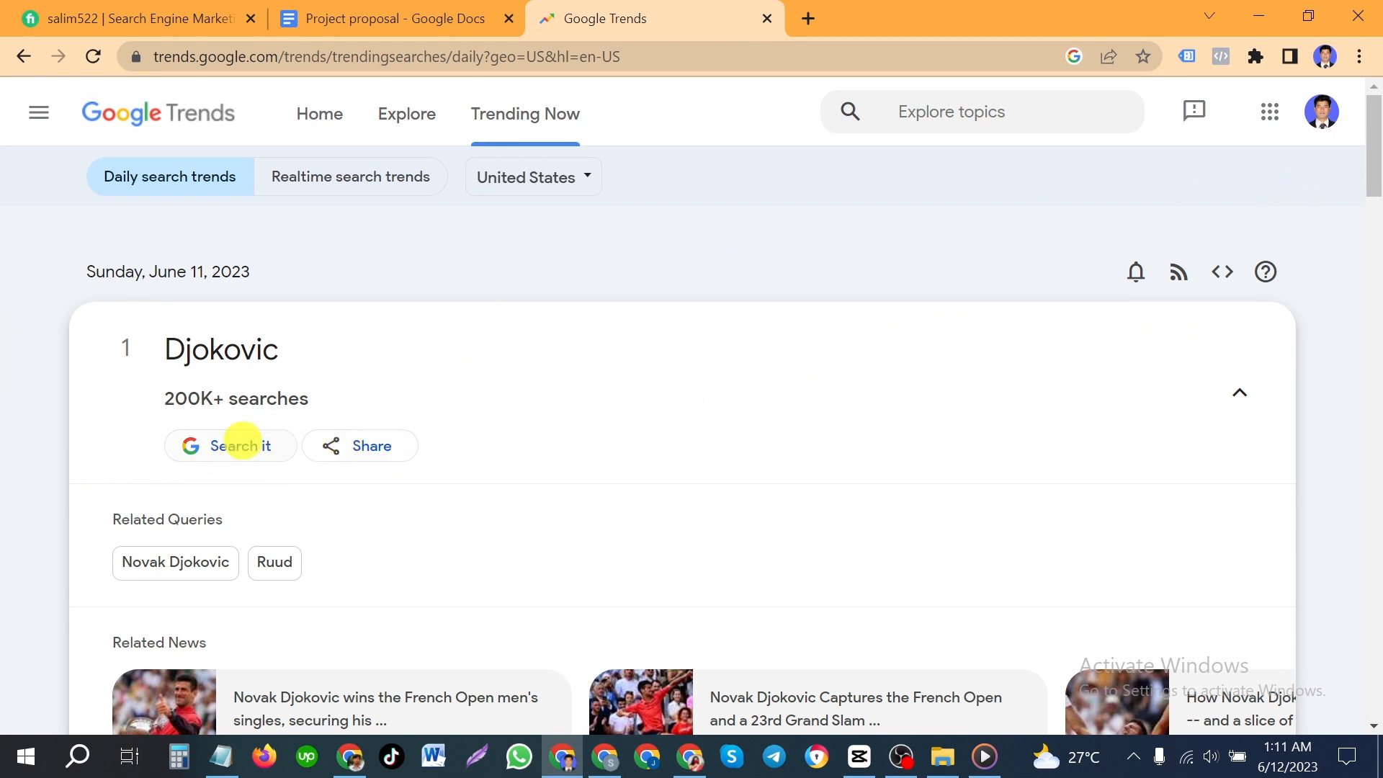
{"action": "left_click", "coordinate": [238, 443]}
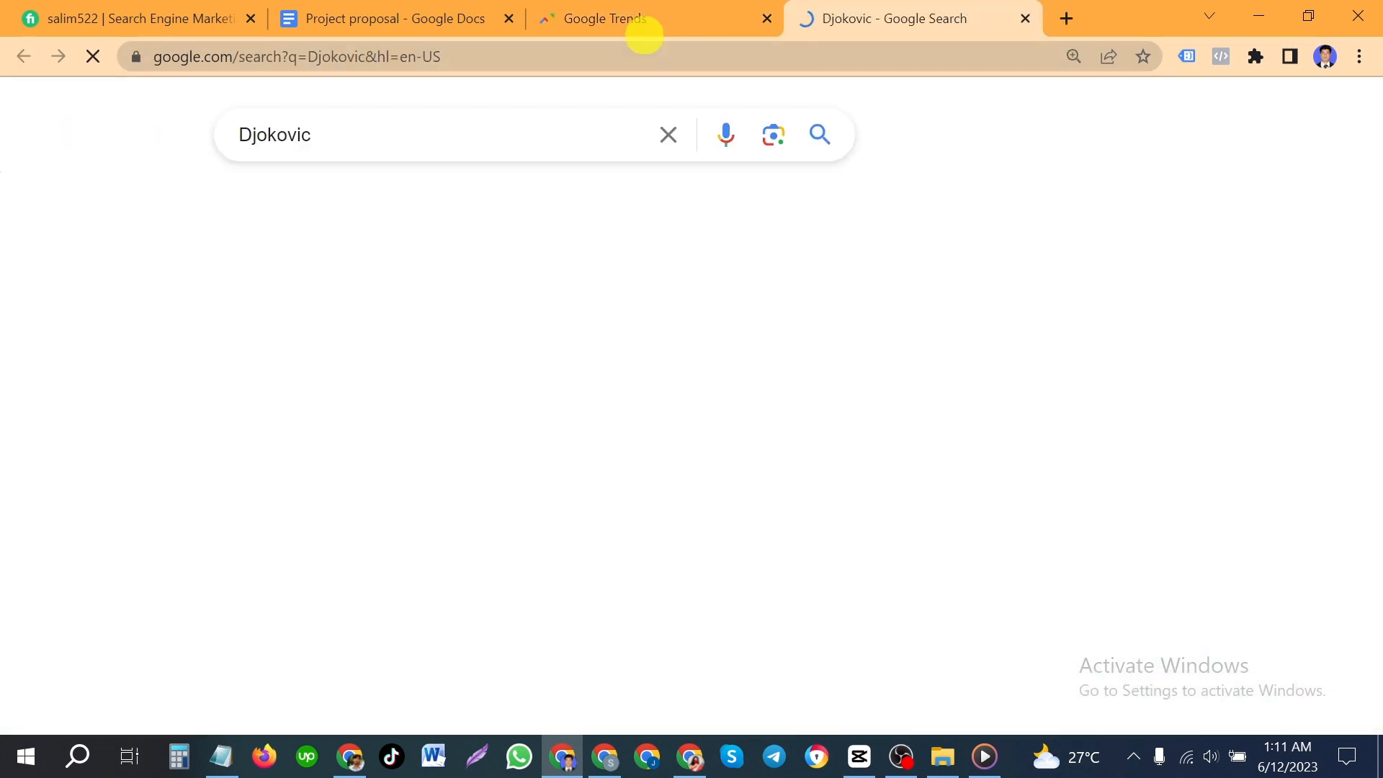
{"action": "left_click", "coordinate": [637, 17]}
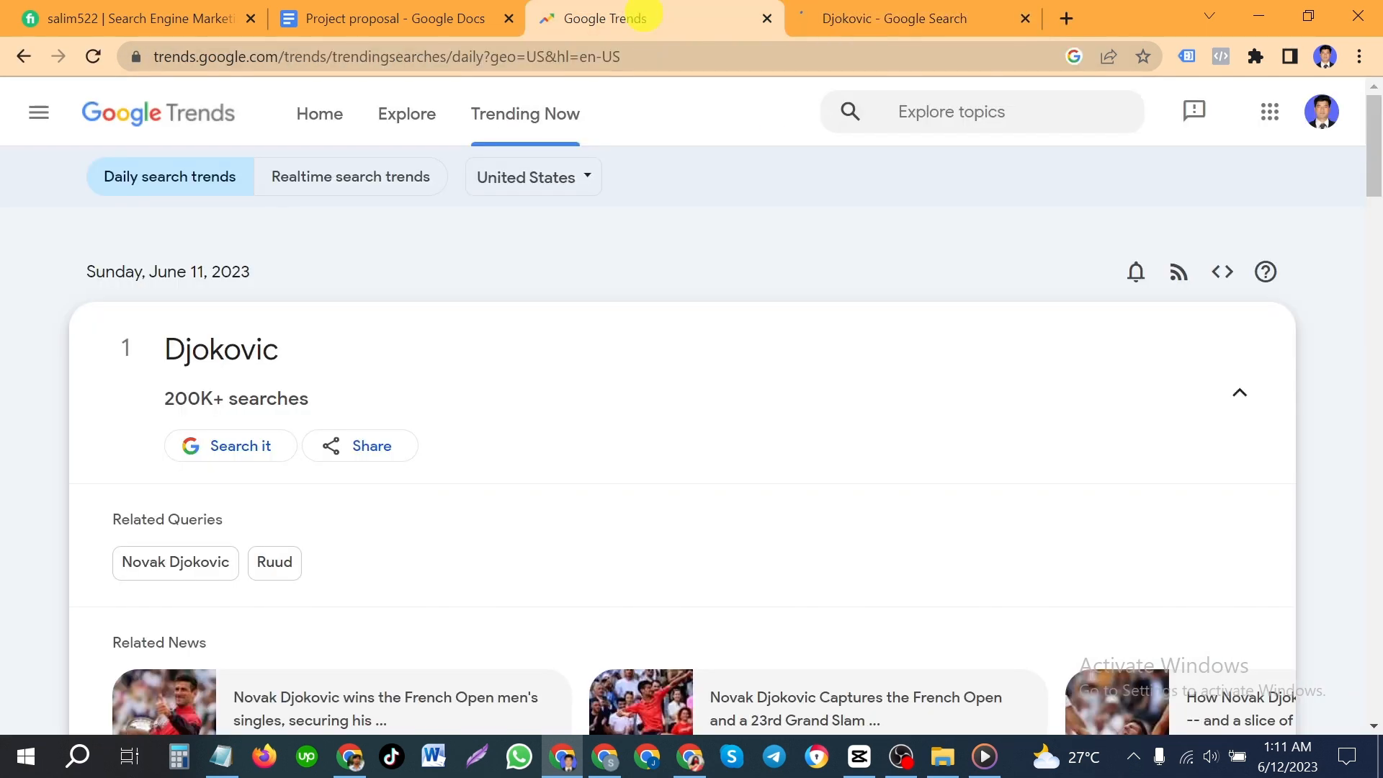
{"action": "left_click", "coordinate": [889, 21]}
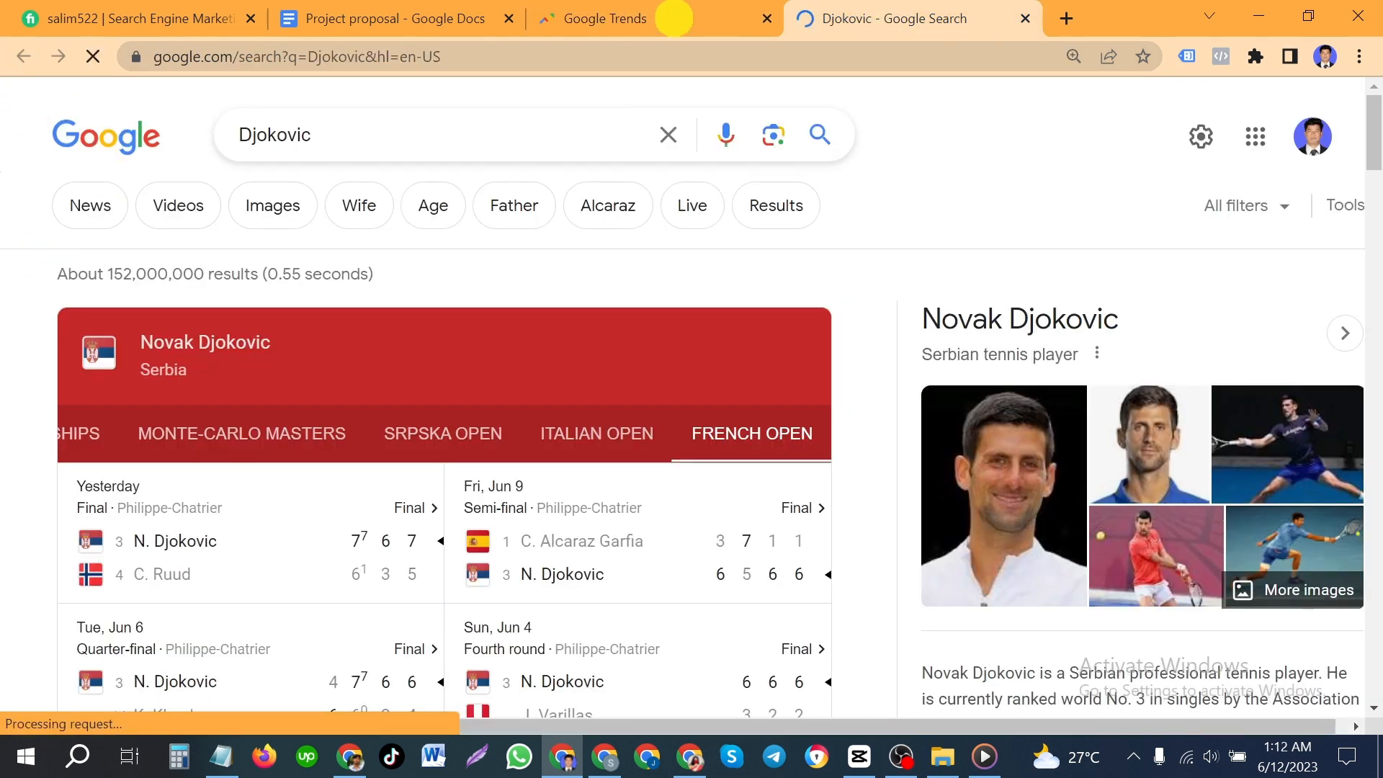
{"action": "left_click", "coordinate": [709, 16]}
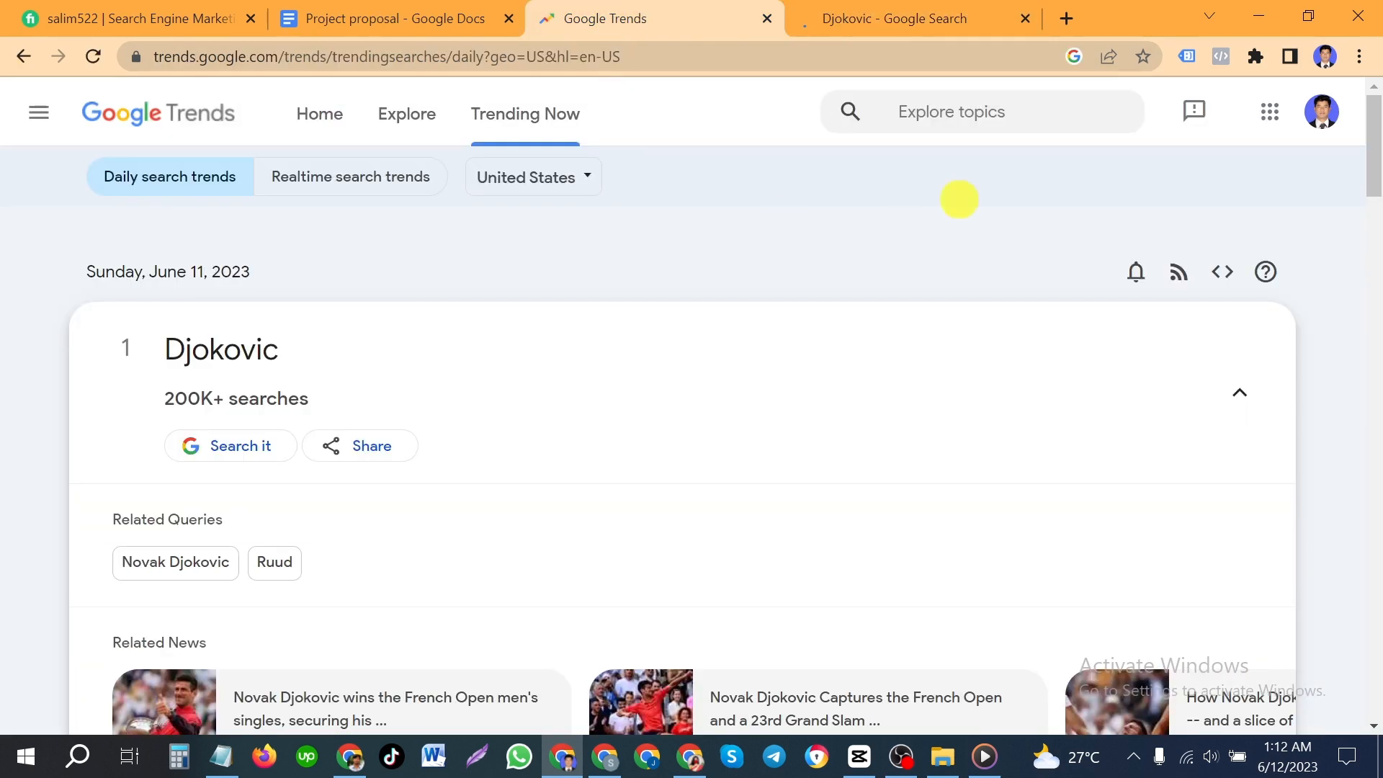
Review the related news for the Djokovic trend and collapse its details.
{"action": "scroll", "coordinate": [6, 522], "scroll_direction": "down", "scroll_amount": 5}
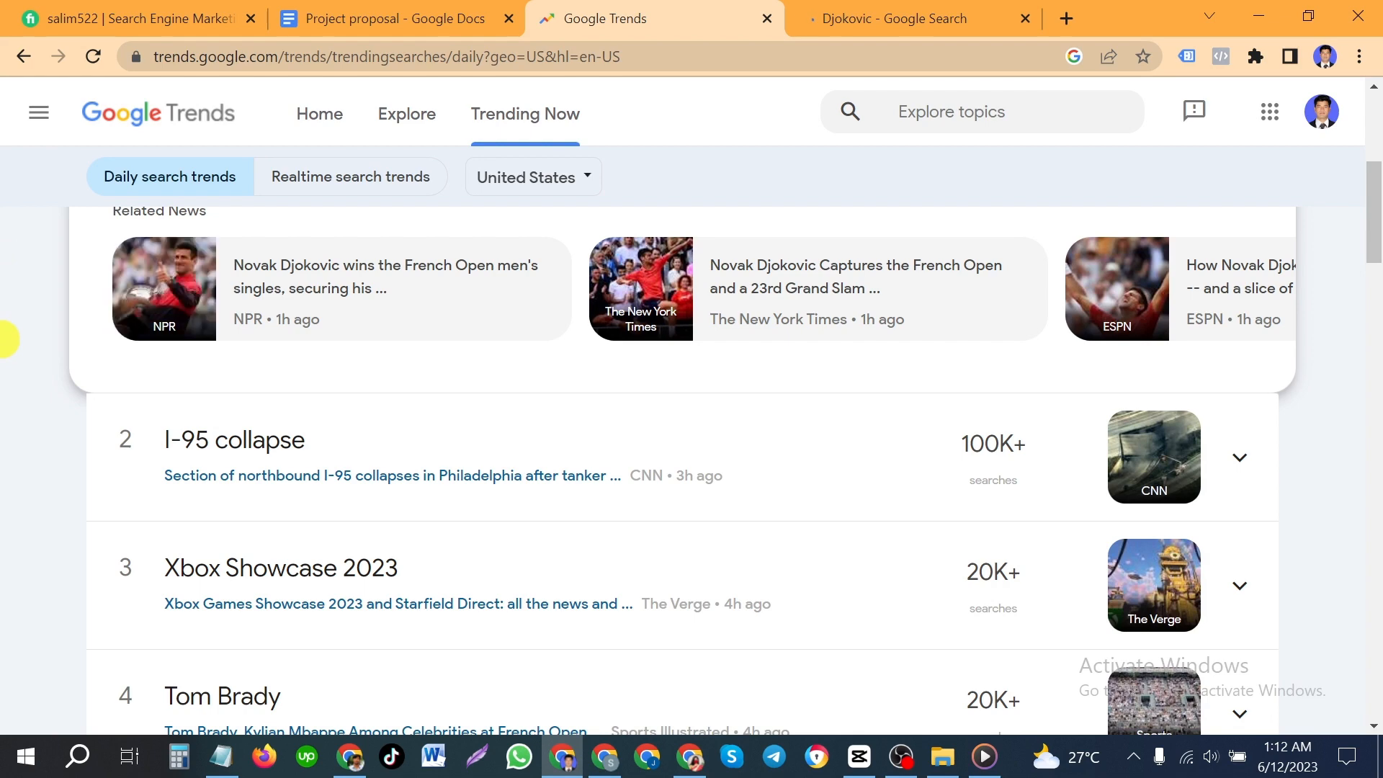
{"action": "scroll", "coordinate": [805, 417], "scroll_direction": "up", "scroll_amount": 5}
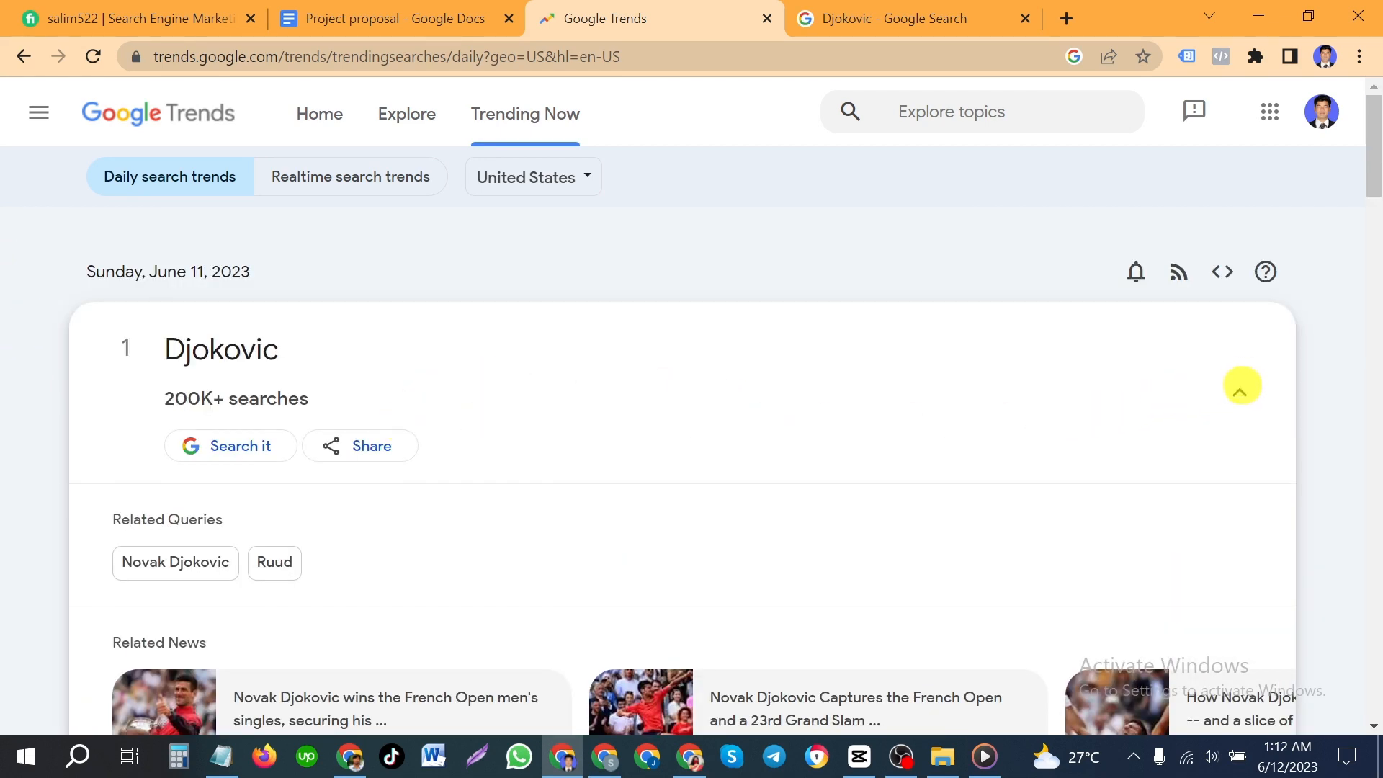
{"action": "left_click", "coordinate": [1238, 389]}
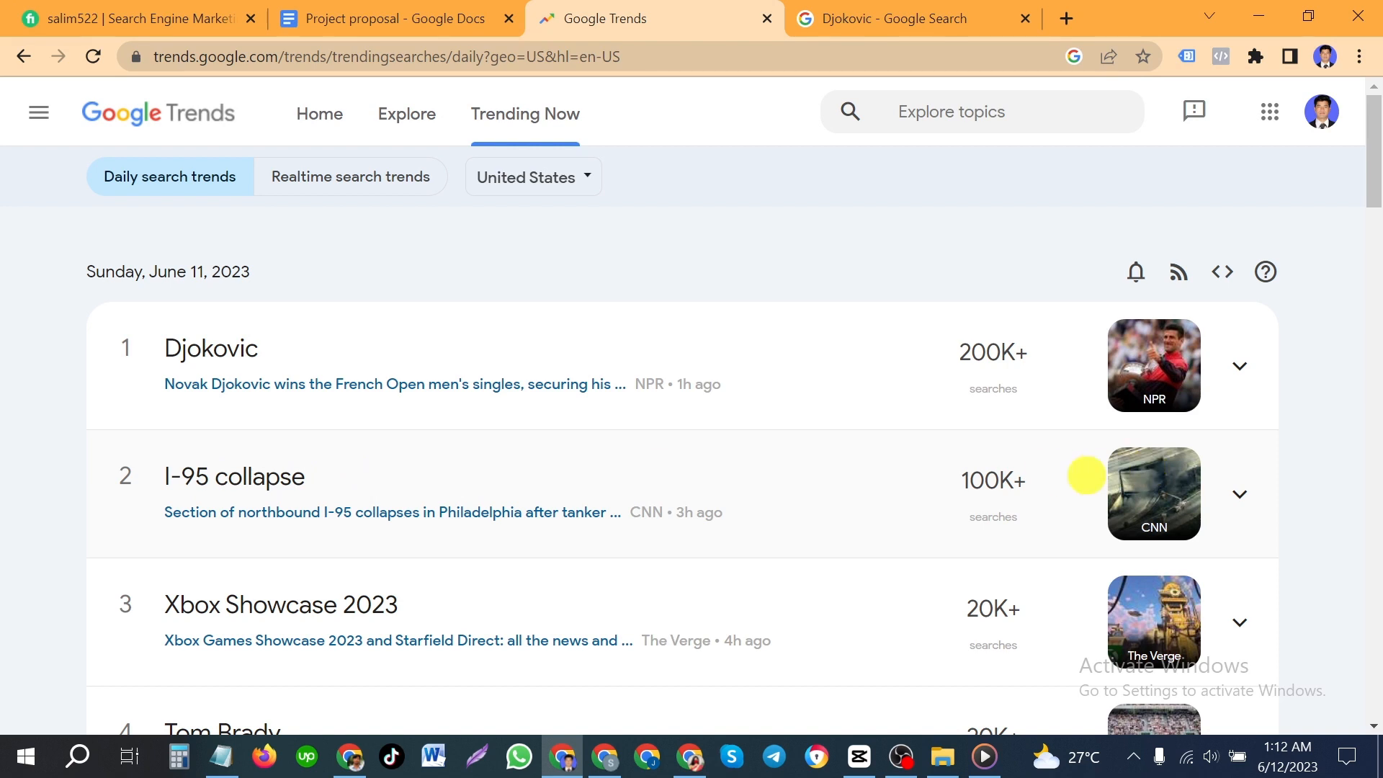
Examine the US daily search trends for June 11 and June 10, 2023, including their search volumes.
{"action": "scroll", "coordinate": [540, 548], "scroll_direction": "down", "scroll_amount": 1}
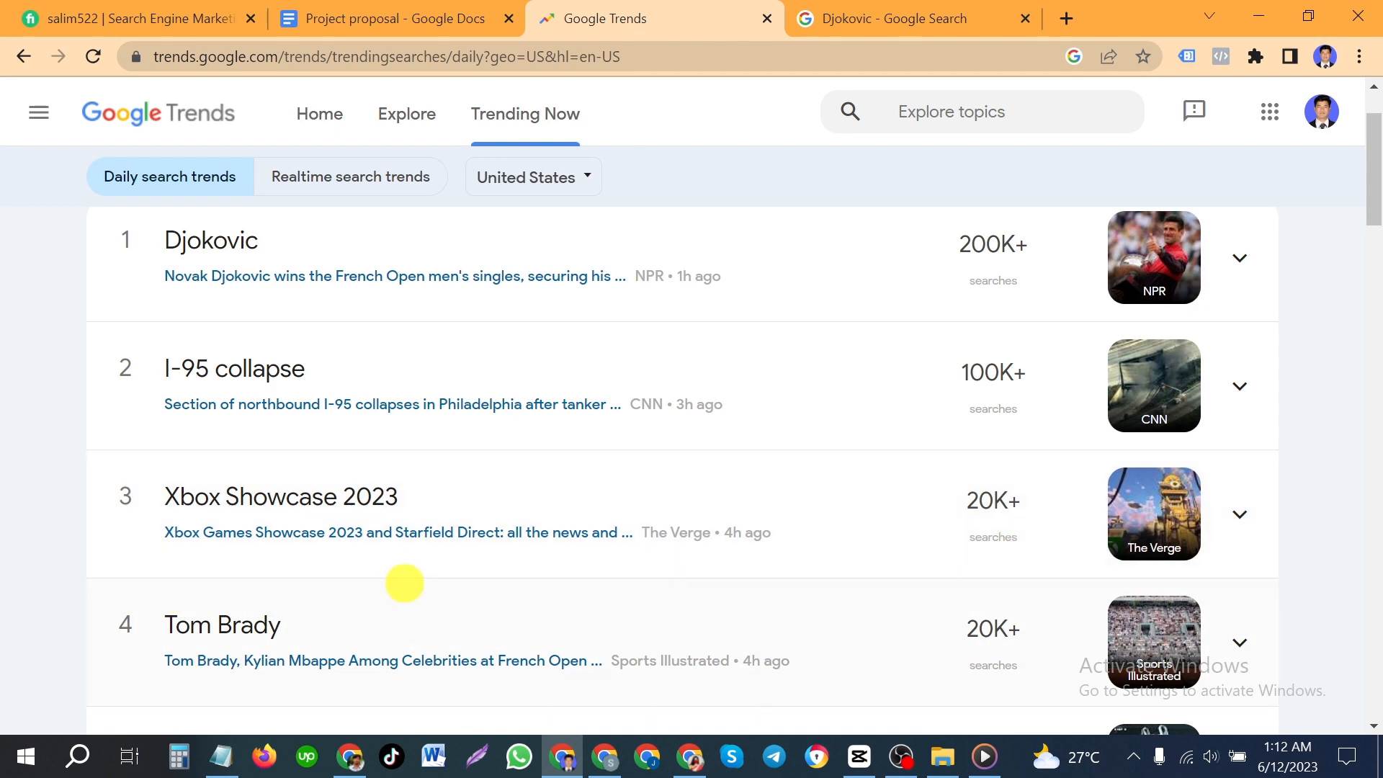
{"action": "mouse_move", "coordinate": [563, 756]}
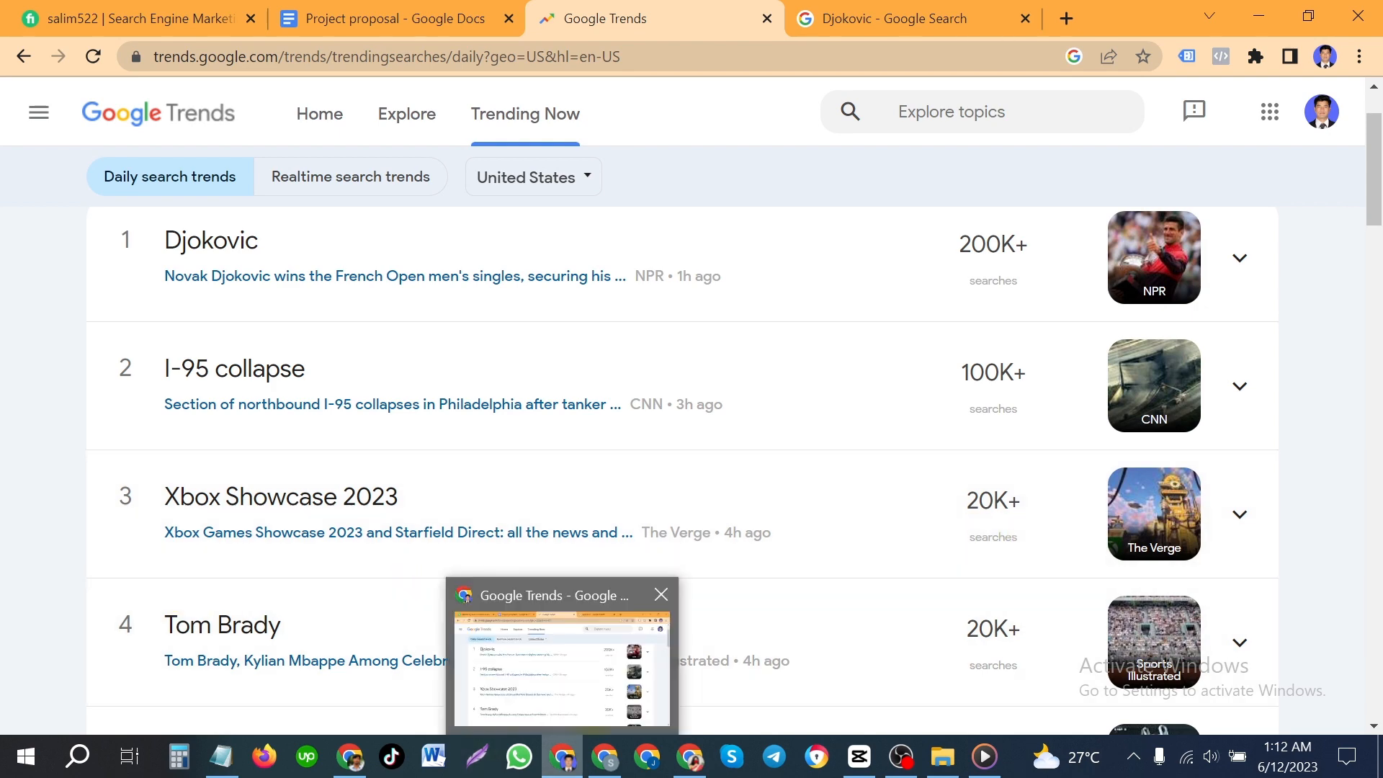
{"action": "scroll", "coordinate": [383, 500], "scroll_direction": "down", "scroll_amount": 3}
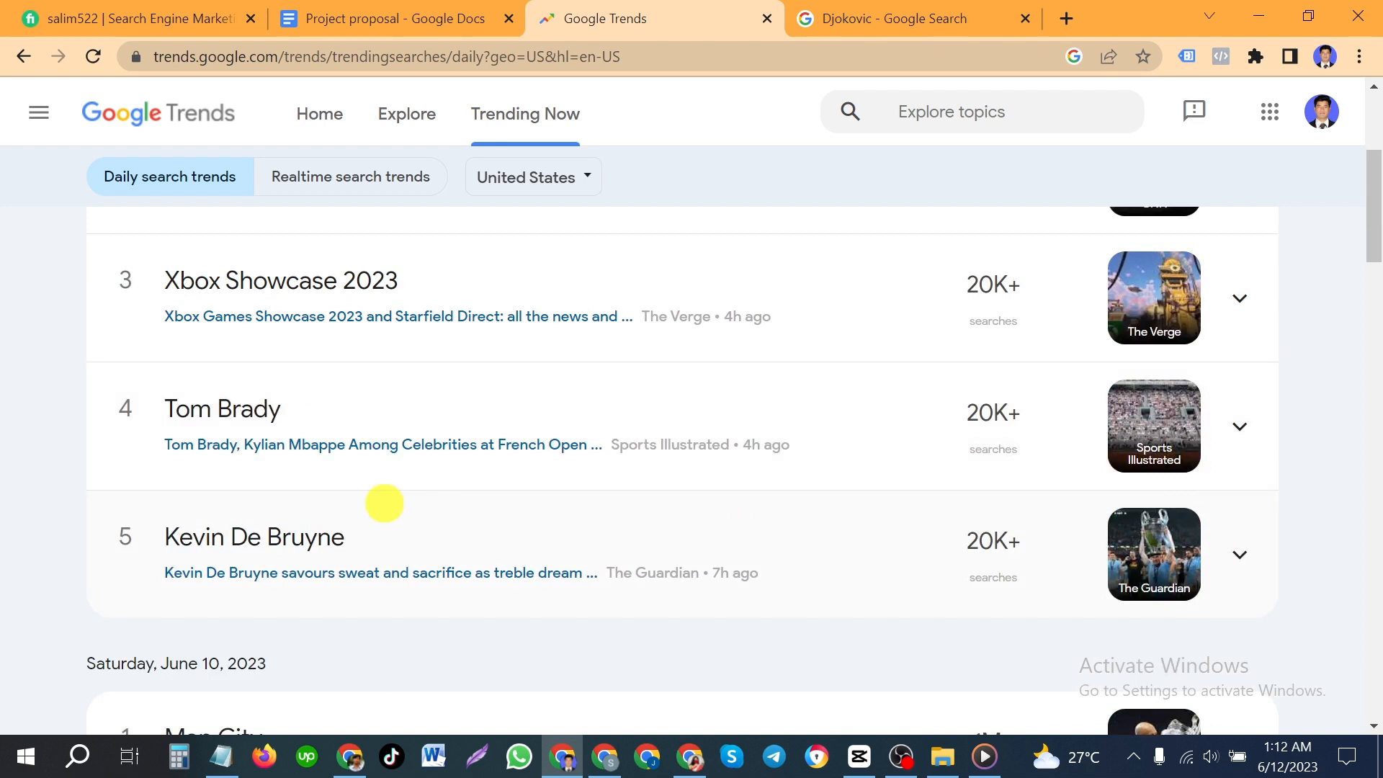
{"action": "scroll", "coordinate": [857, 522], "scroll_direction": "down", "scroll_amount": 4}
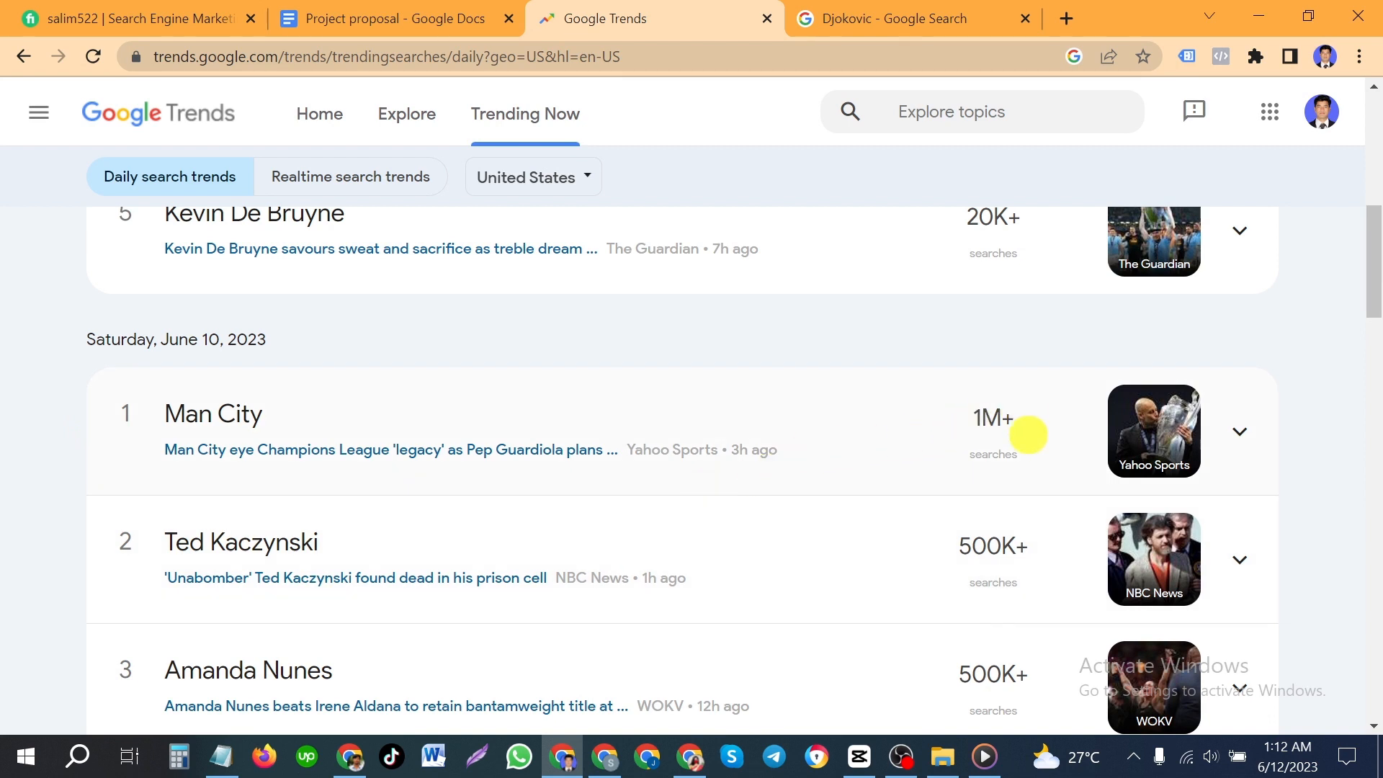
{"action": "scroll", "coordinate": [398, 548], "scroll_direction": "down", "scroll_amount": 2}
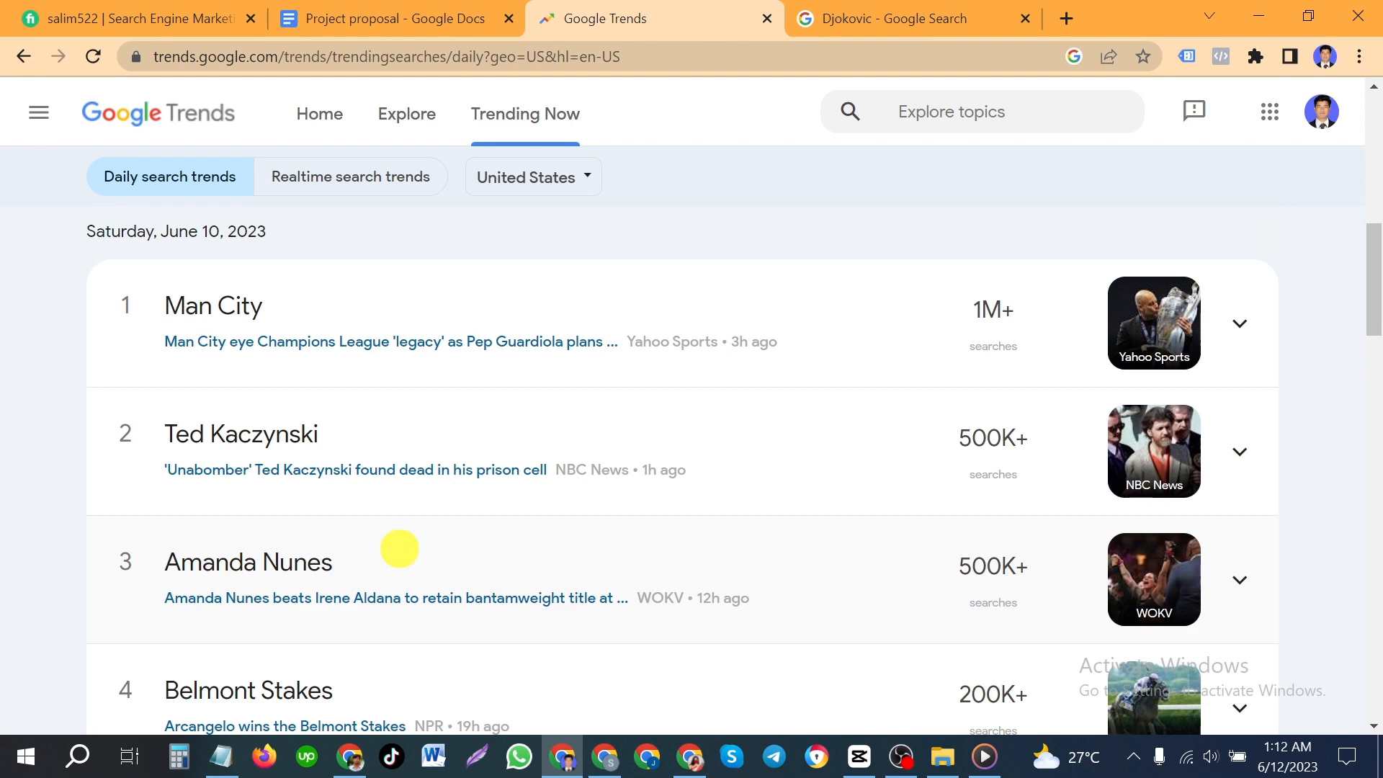
{"action": "scroll", "coordinate": [694, 577], "scroll_direction": "down", "scroll_amount": 4}
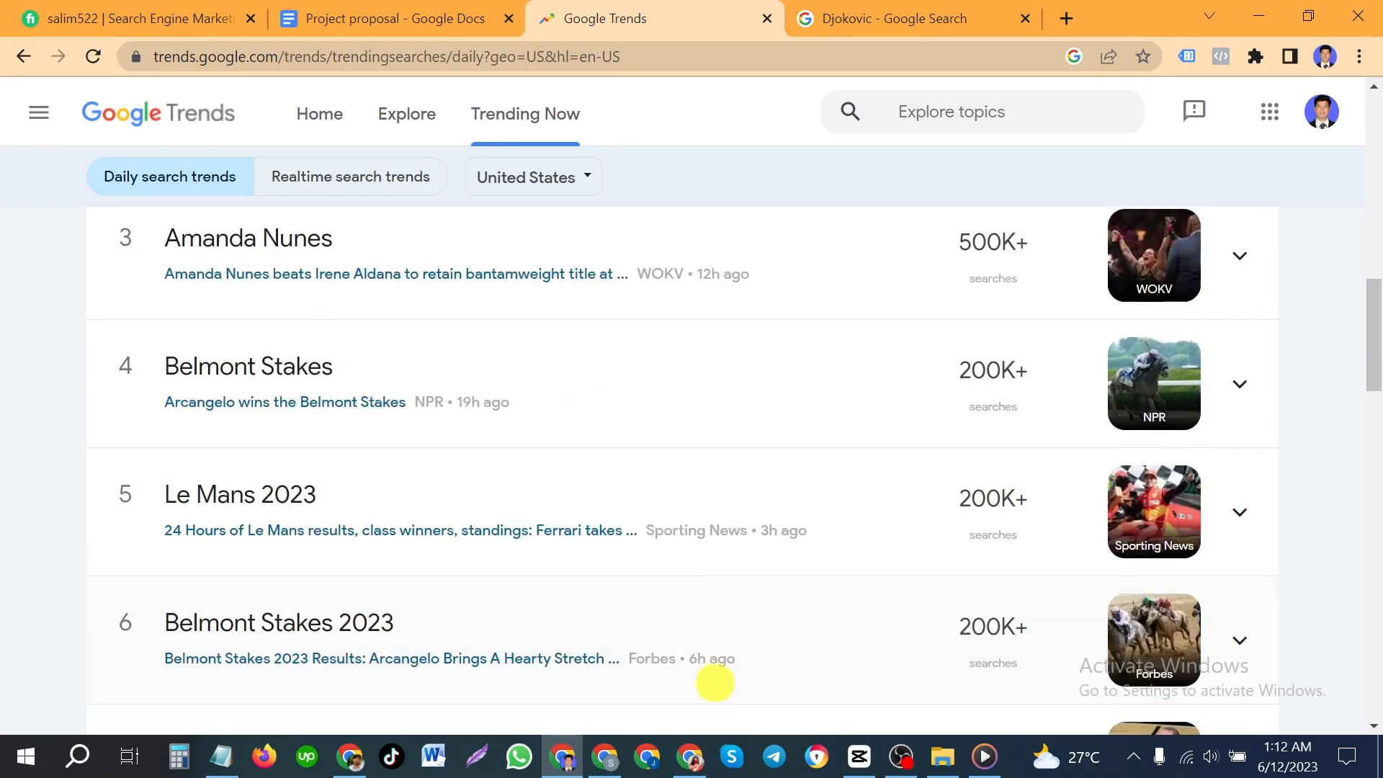
{"action": "scroll", "coordinate": [583, 481], "scroll_direction": "down", "scroll_amount": 3}
{"action": "scroll", "coordinate": [580, 479], "scroll_direction": "down", "scroll_amount": 5}
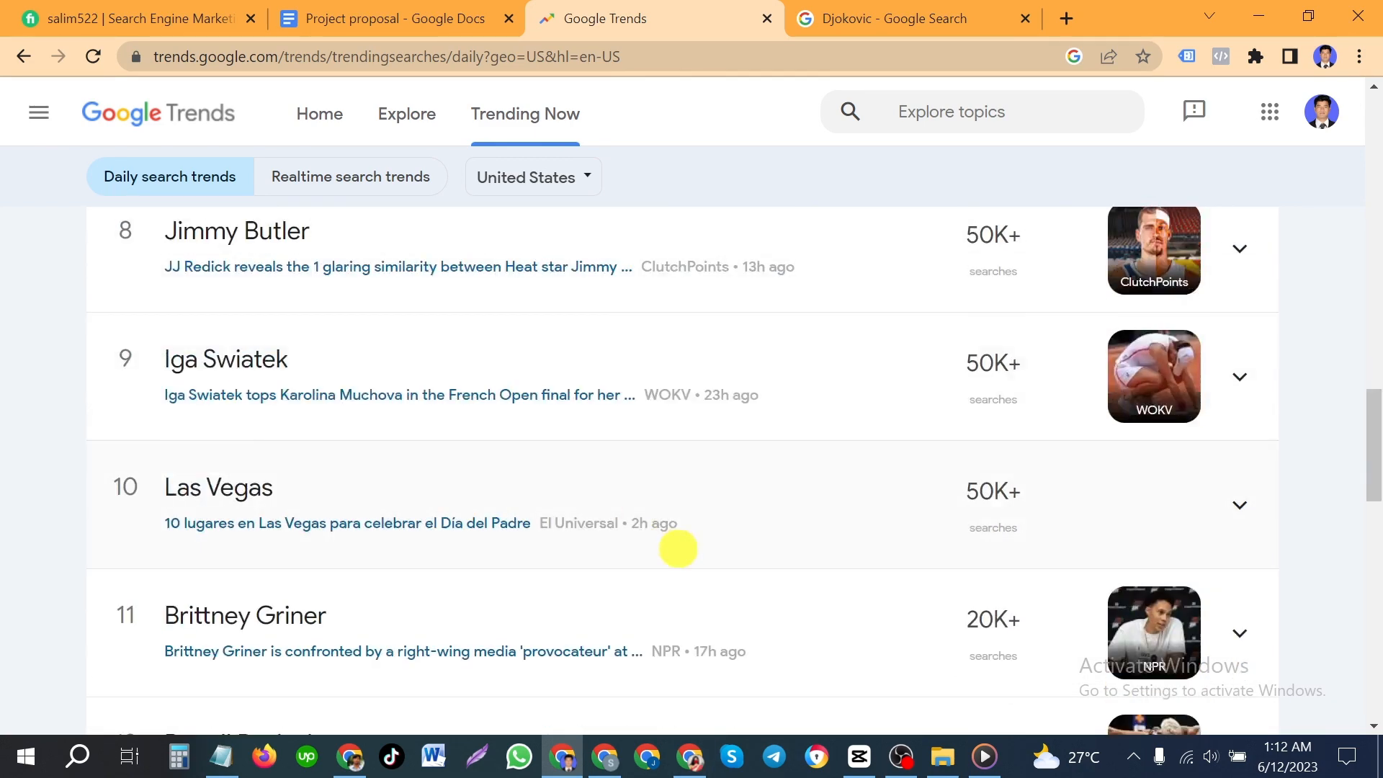
{"action": "scroll", "coordinate": [679, 550], "scroll_direction": "up", "scroll_amount": 15}
{"action": "scroll", "coordinate": [666, 515], "scroll_direction": "up", "scroll_amount": 7}
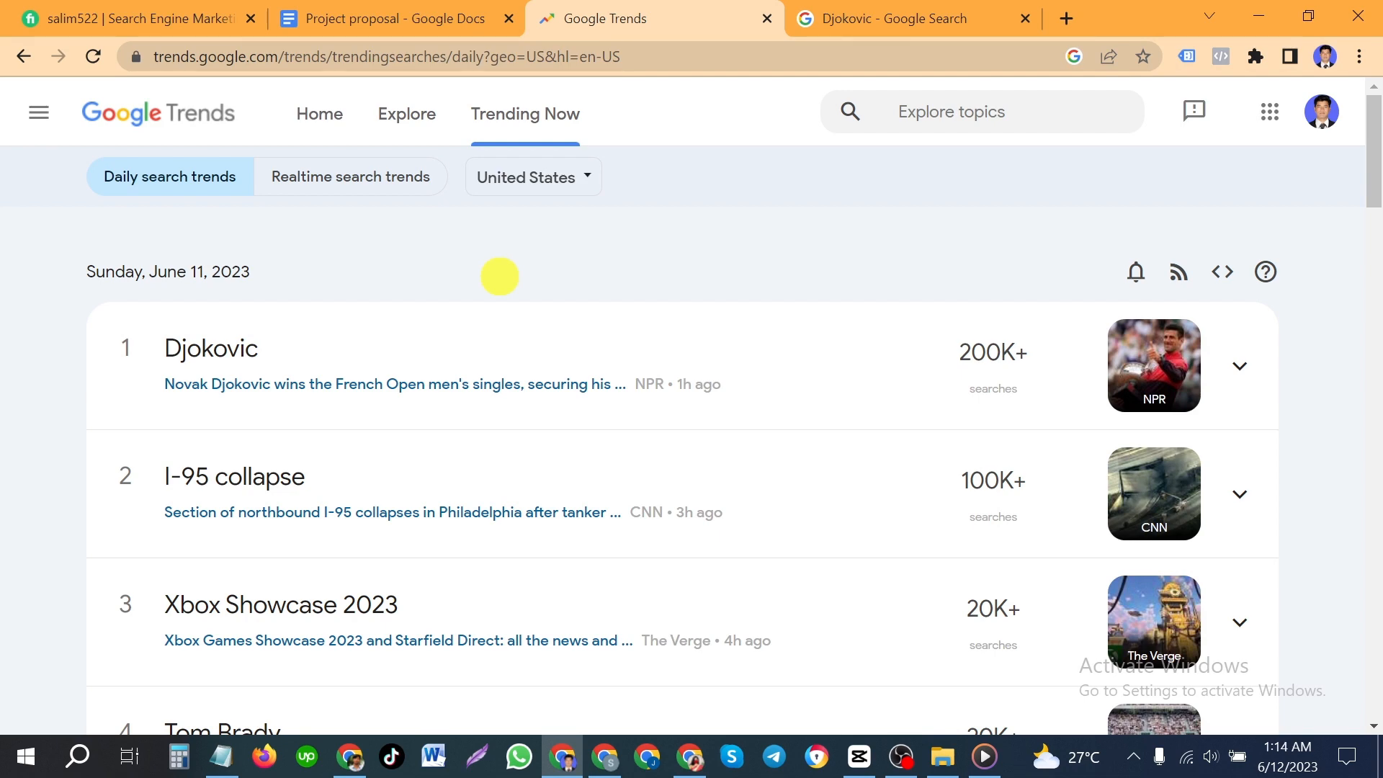
{"action": "left_click", "coordinate": [900, 757]}
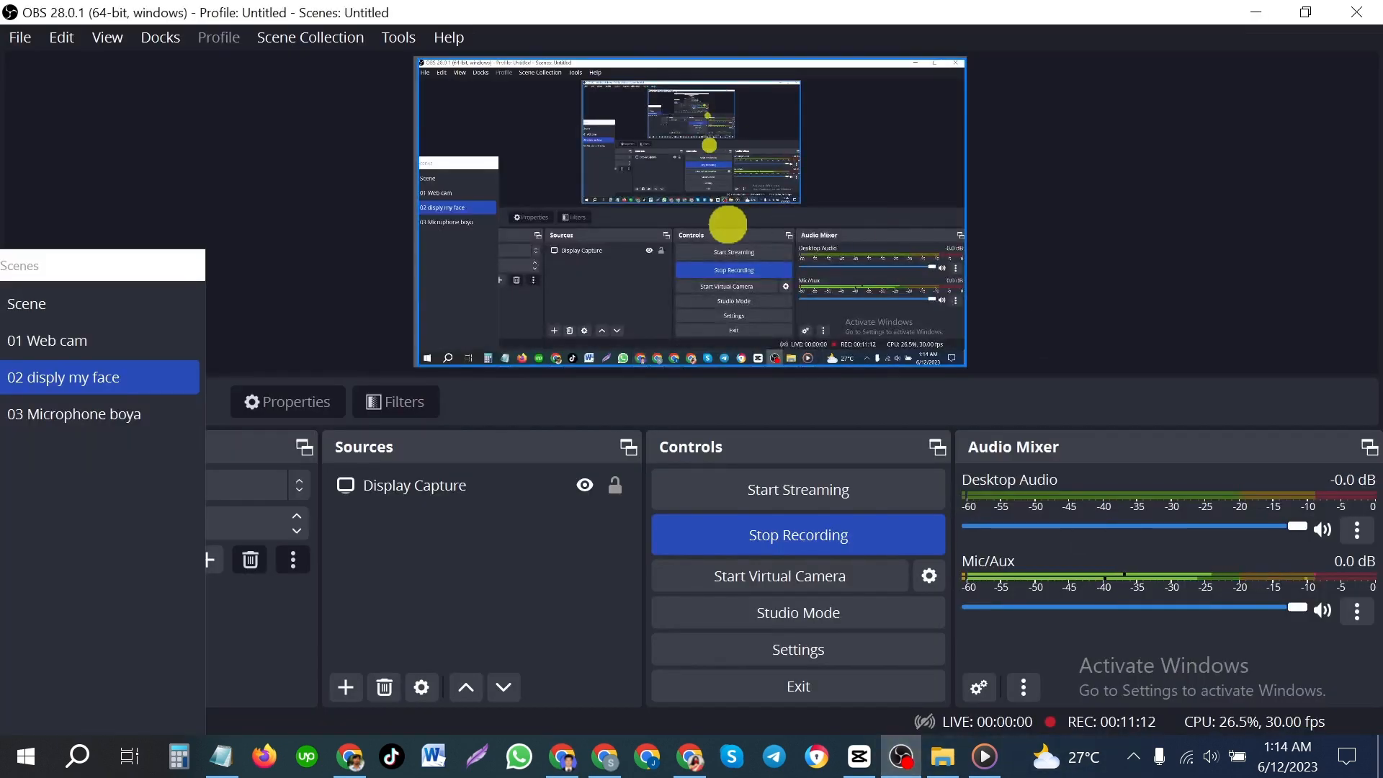